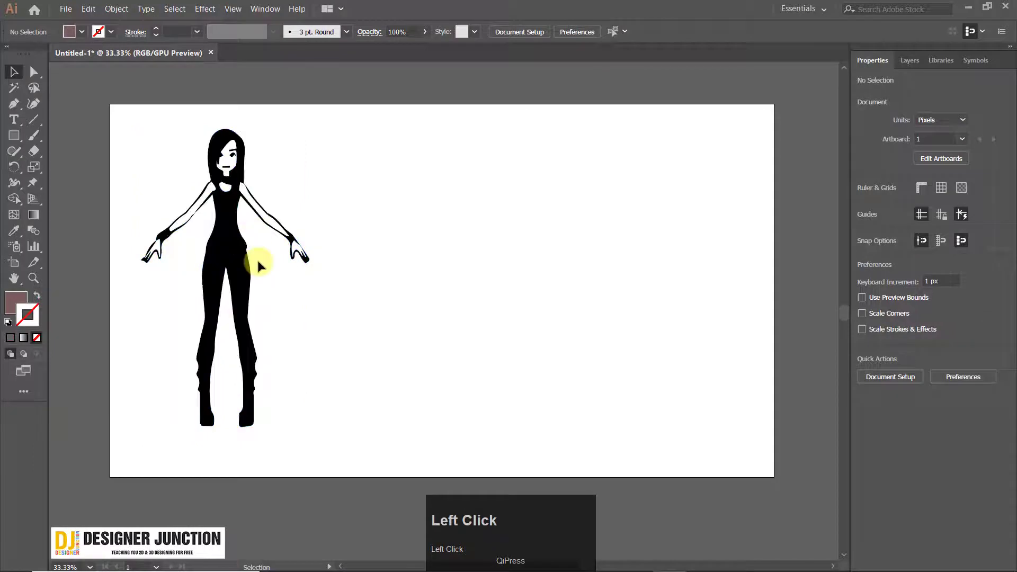
Step: Move the female figure horizontally toward the middle of the artboard
drag(229, 245, 303, 248)
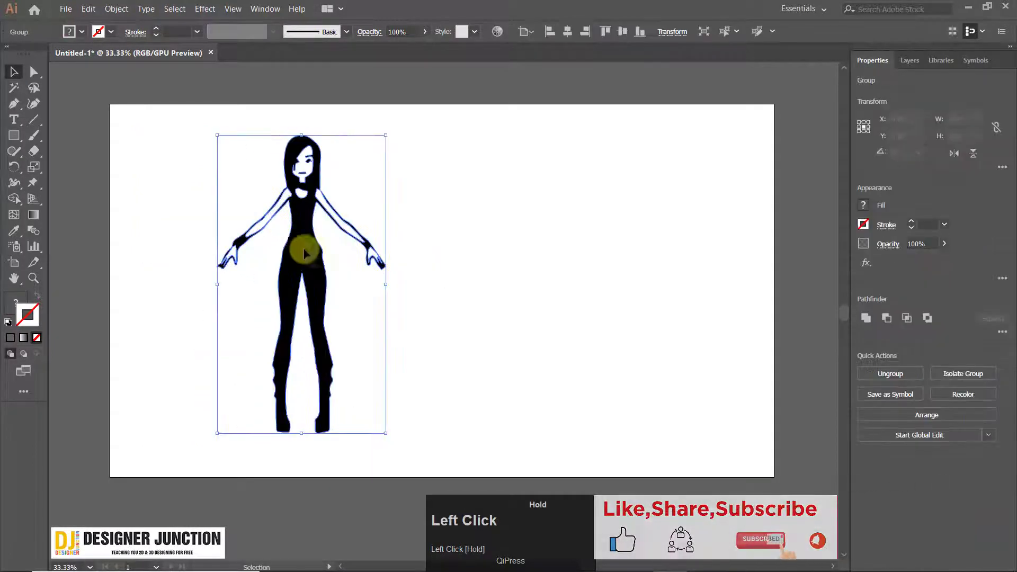
click(300, 315)
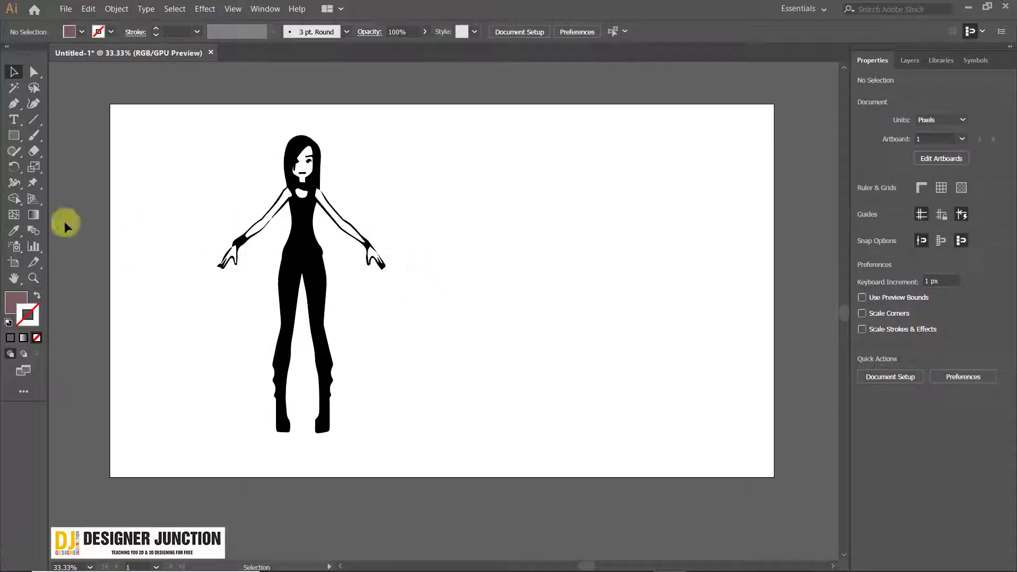
Step: Select the female figure and activate the Puppet Warp tool on it
click(33, 186)
click(14, 73)
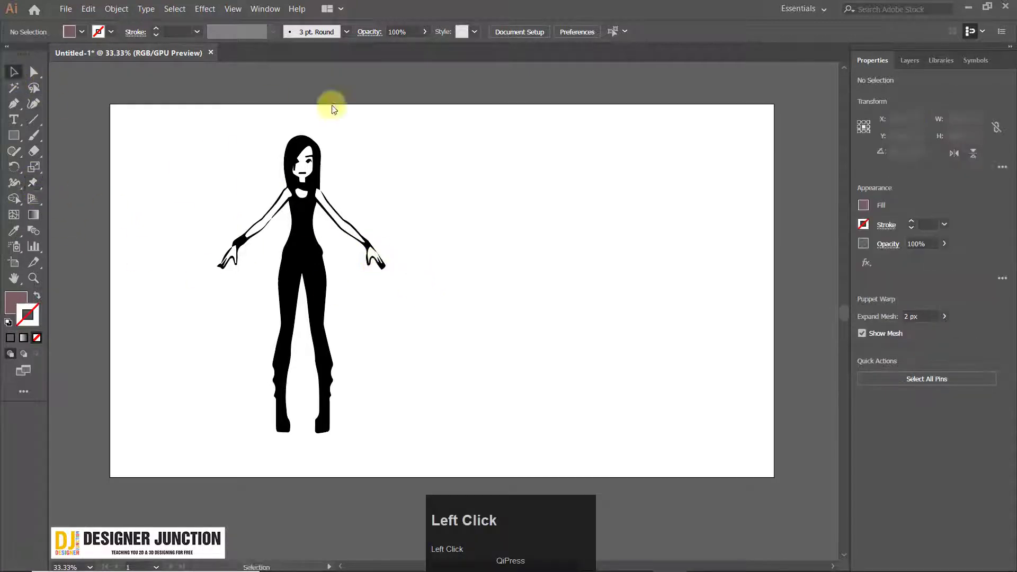
click(307, 249)
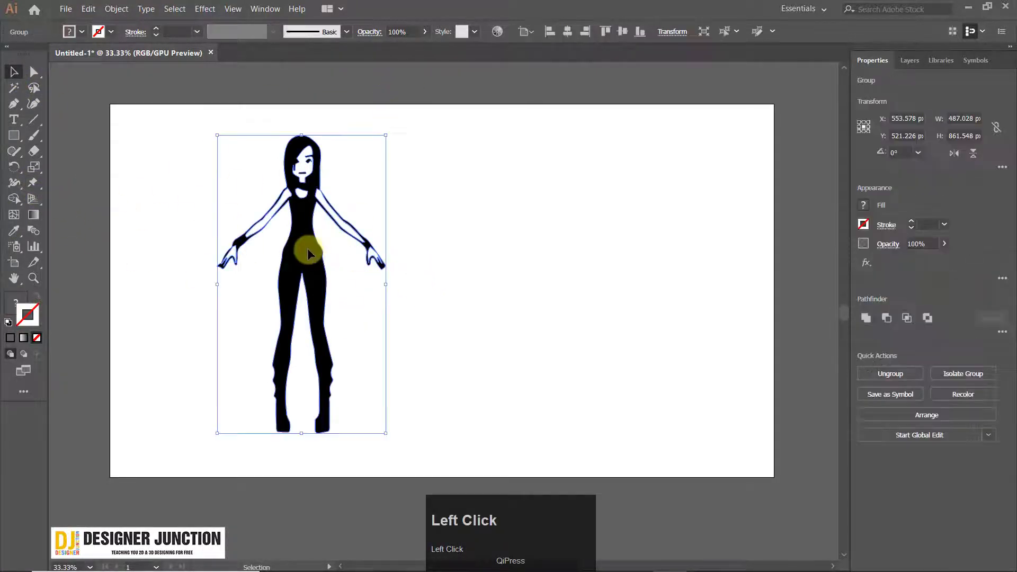
click(33, 185)
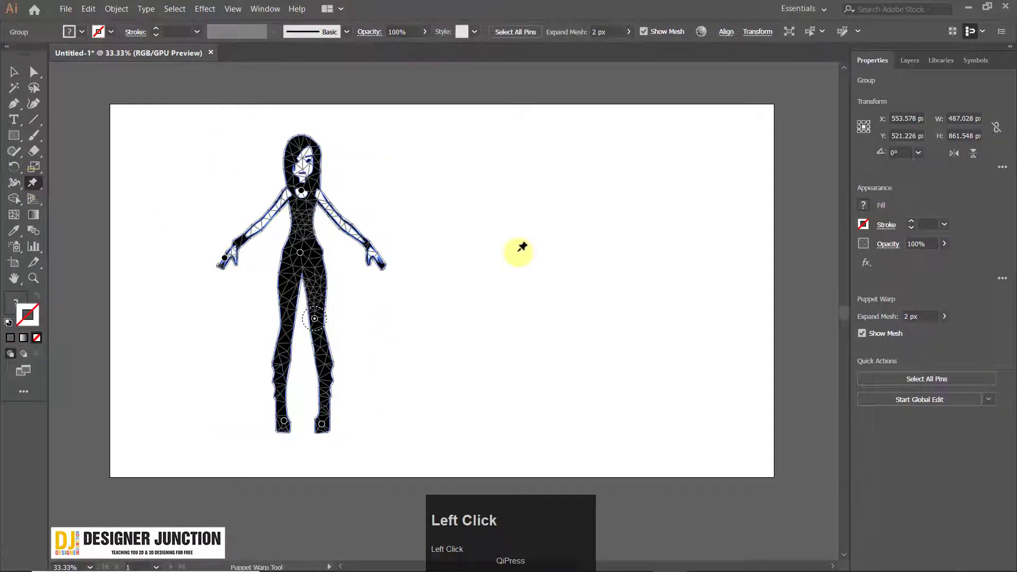
Step: Examine the puppet warp mesh and the automatically placed pins across the figure's body
alt+scroll(302, 228, up, 3)
alt+scroll(302, 227, down, 3)
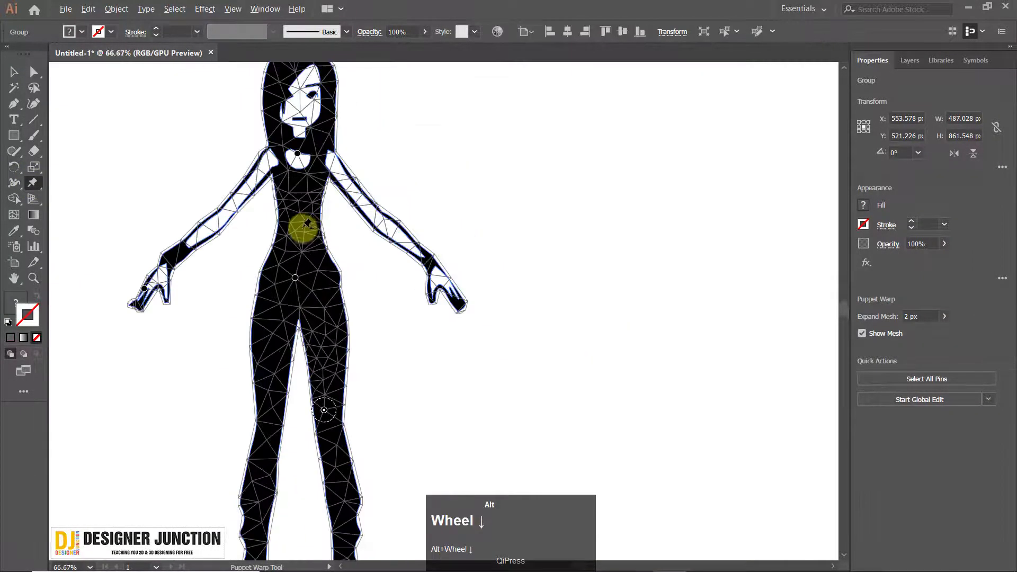
alt+scroll(333, 349, down, 1)
alt+scroll(341, 318, up, 4)
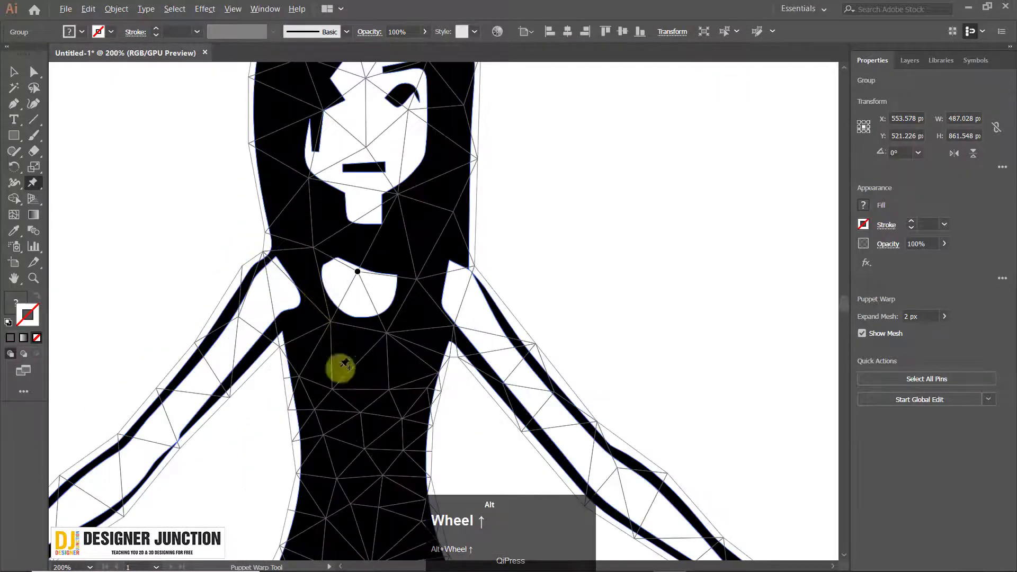
alt+scroll(272, 318, down, 4)
drag(343, 275, 363, 204)
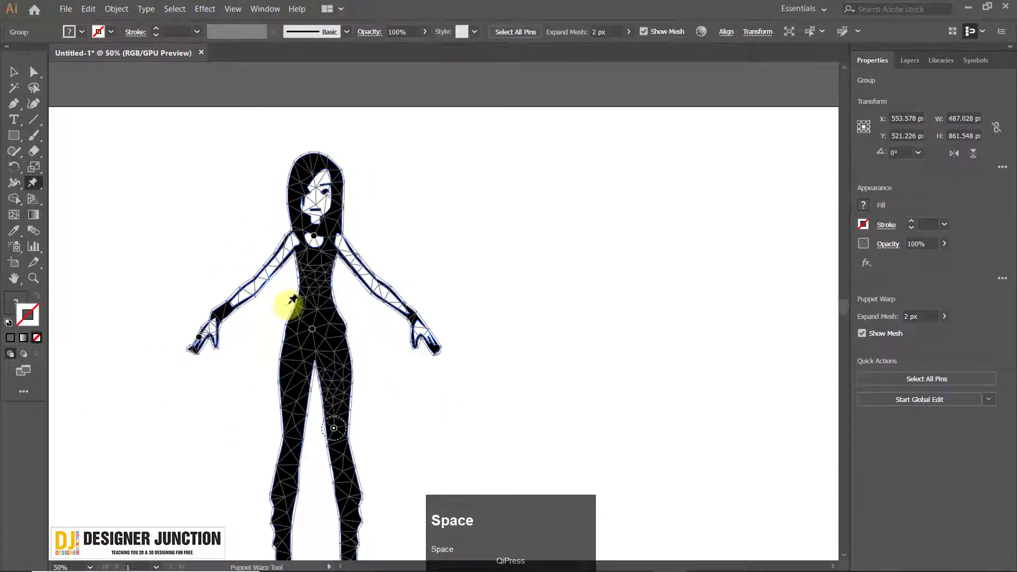
alt+scroll(329, 347, up, 3)
alt+scroll(317, 318, down, 3)
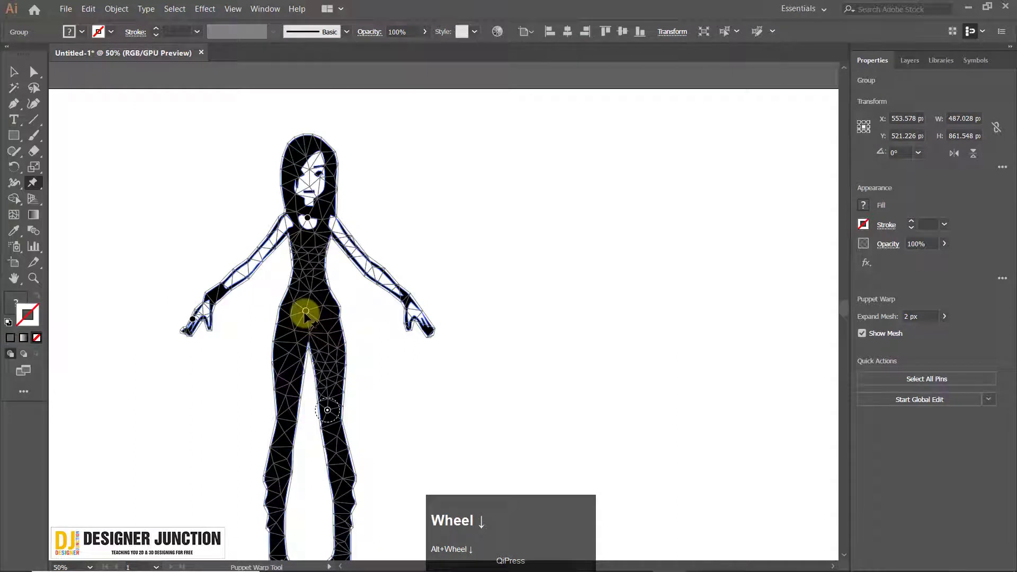
Step: Try shifting the figure's hip pin slightly down and to the left
mouse_move(306, 313)
mouse_down()
mouse_move(336, 311)
mouse_move(274, 321)
mouse_move(311, 320)
mouse_move(290, 322)
mouse_up()
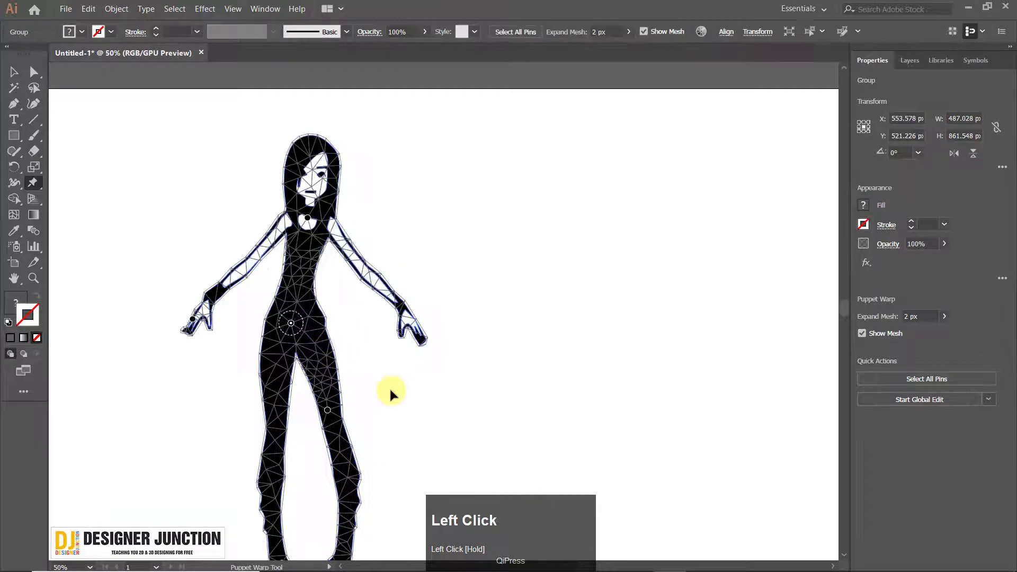
key(ctrl+z)
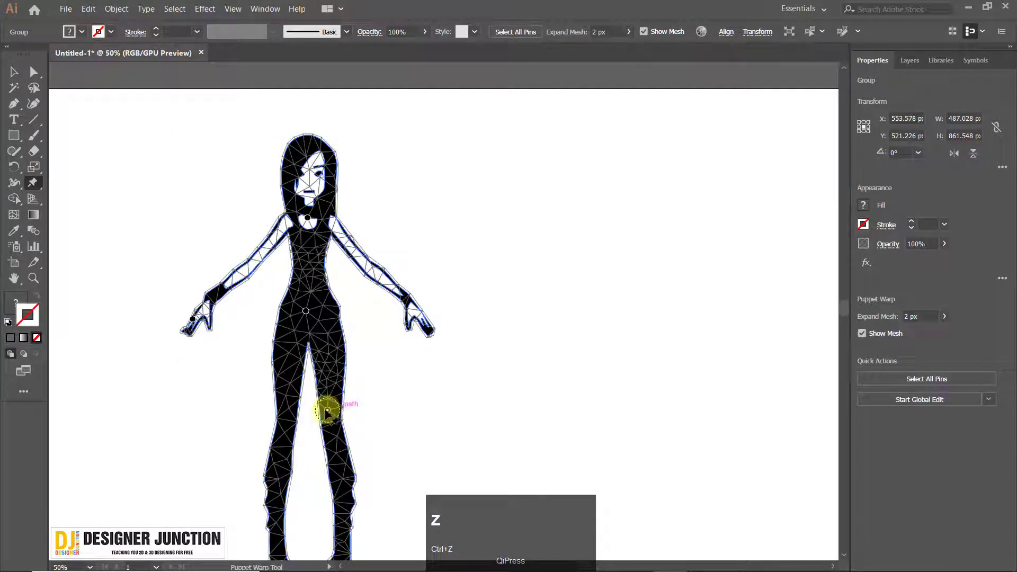
Step: Add puppet warp pins to the left thigh, right hand, both elbows and the top of the head
click(288, 413)
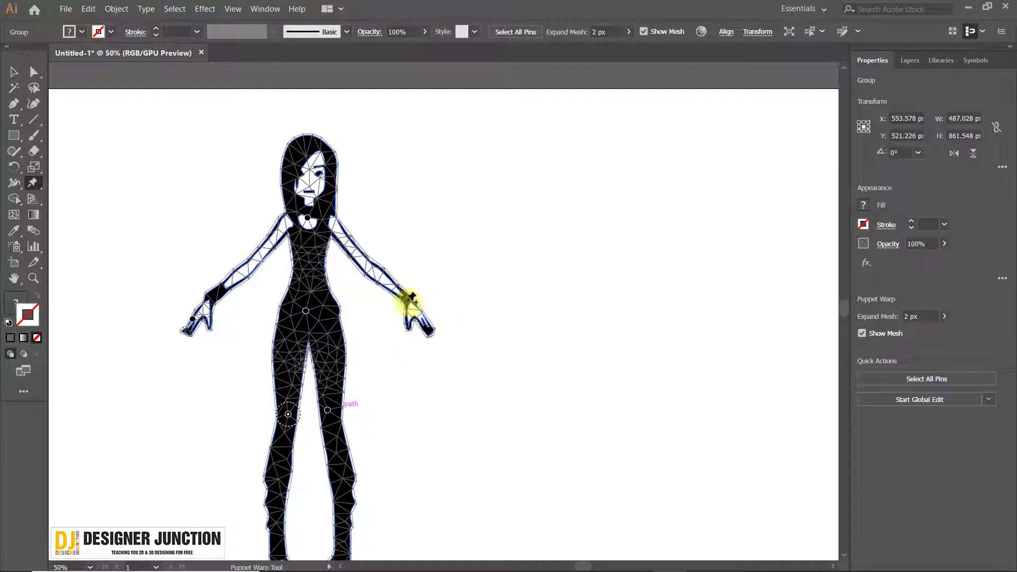
click(424, 323)
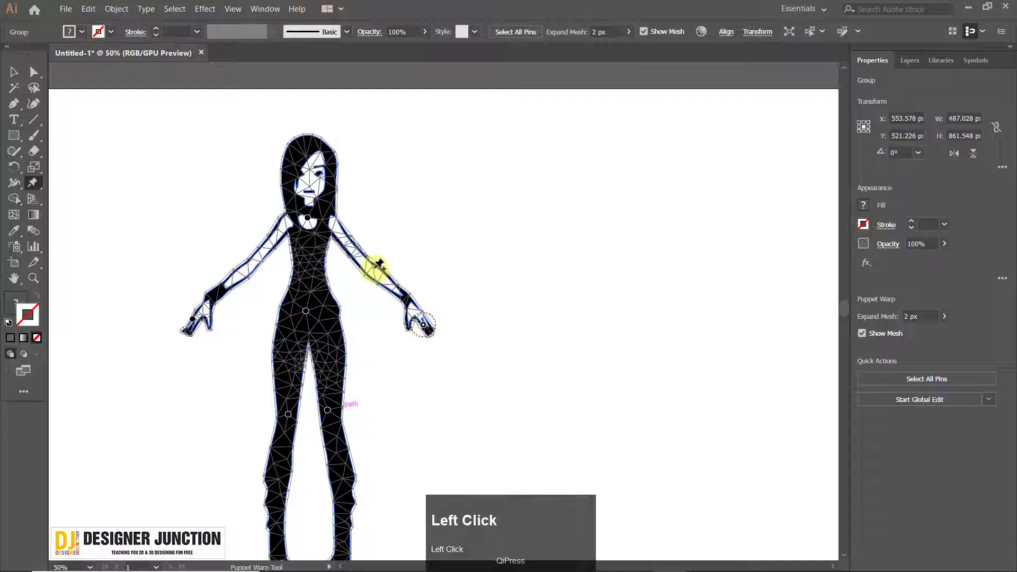
click(369, 269)
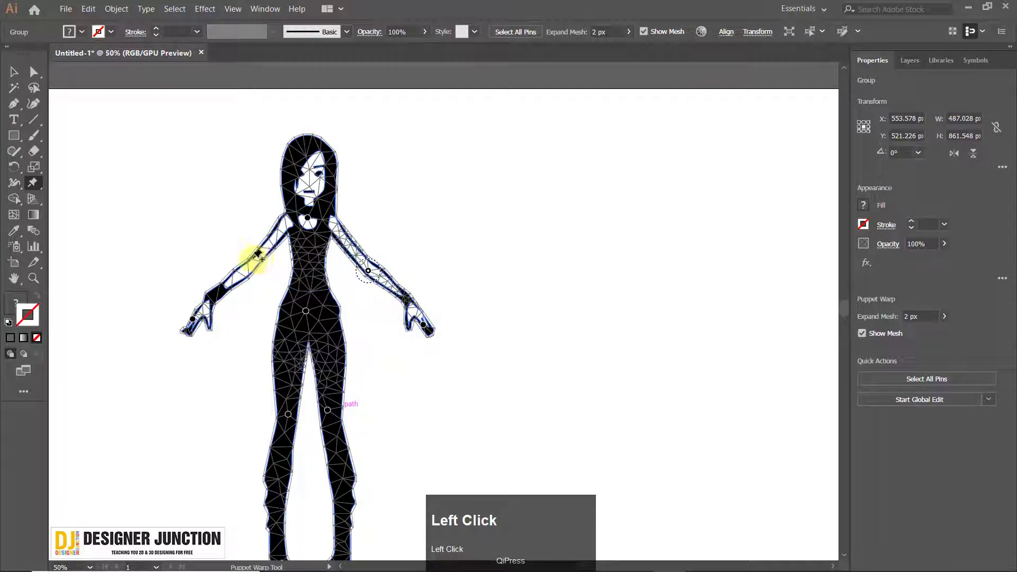
click(252, 260)
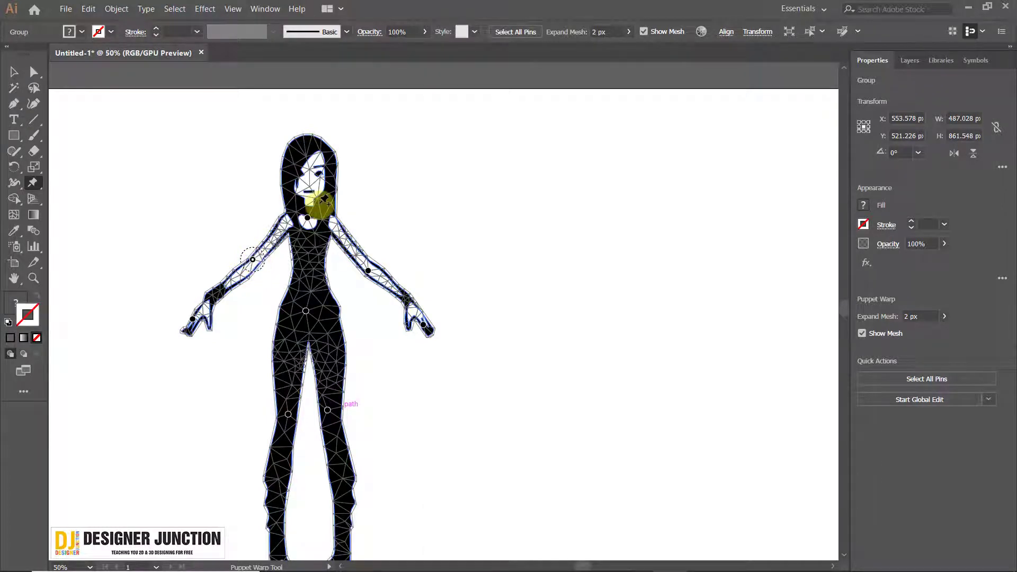
click(308, 150)
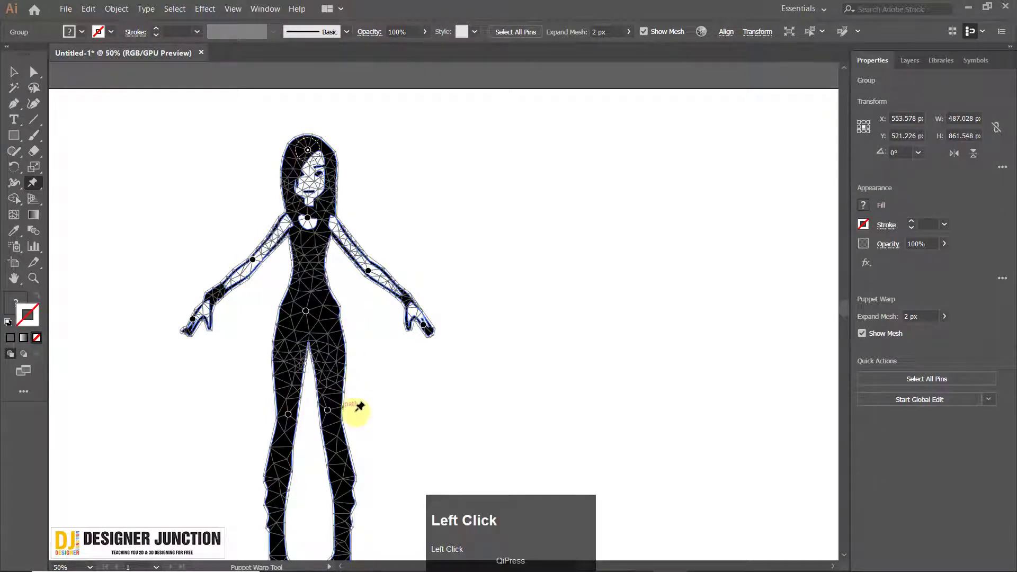
Step: Add a puppet warp pin to each calf of the figure
key(space)
drag(360, 421, 351, 276)
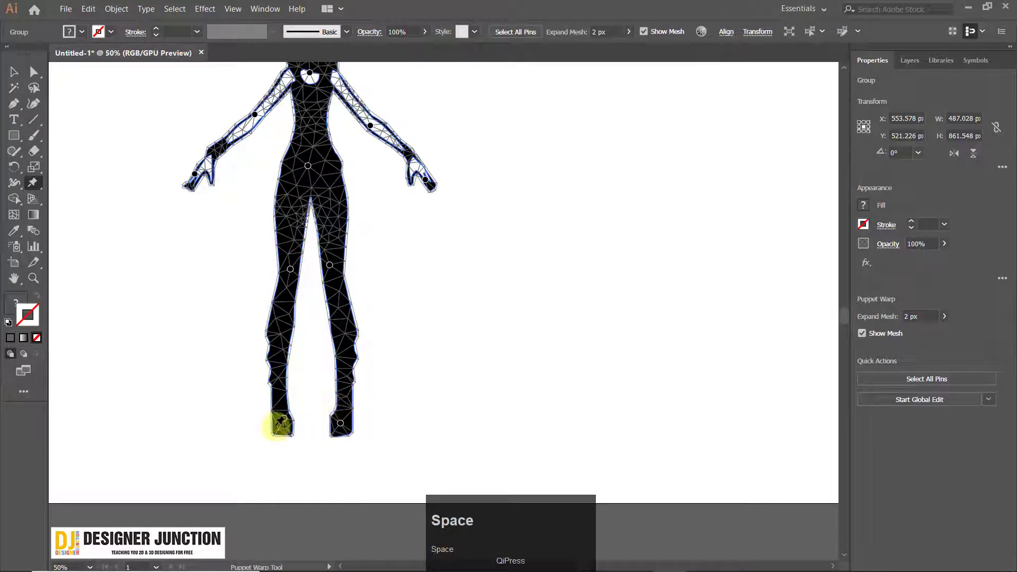
click(344, 336)
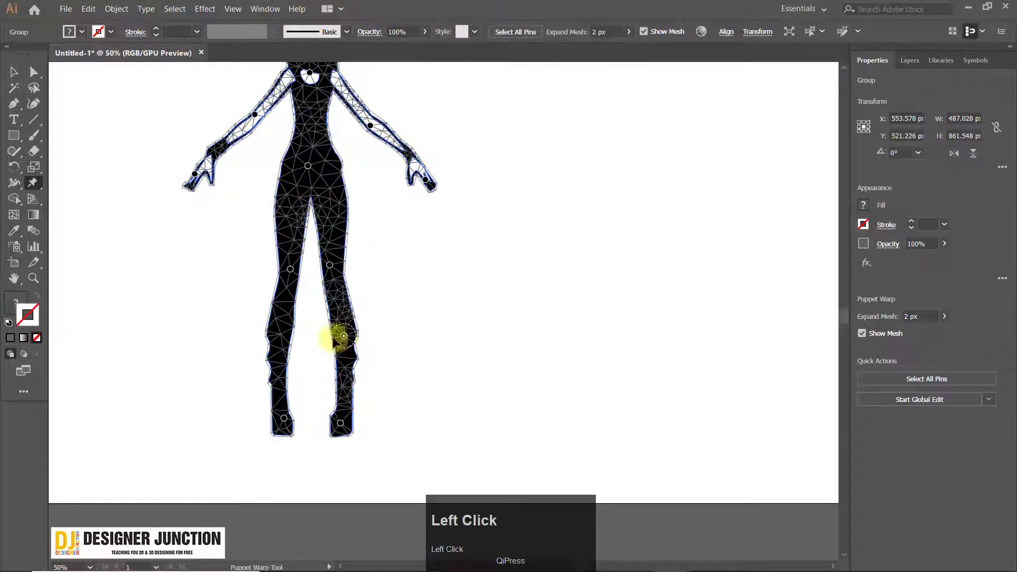
click(277, 335)
Step: Check the figure with the mesh hidden by leaving Puppet Warp, then return to the tool
key(space)
drag(454, 313, 471, 357)
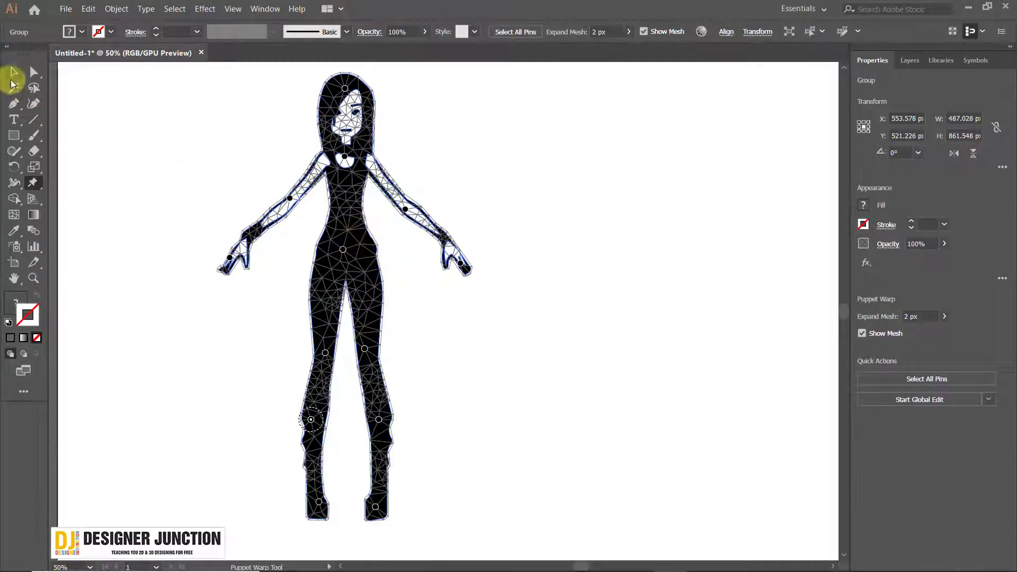
drag(452, 375, 381, 333)
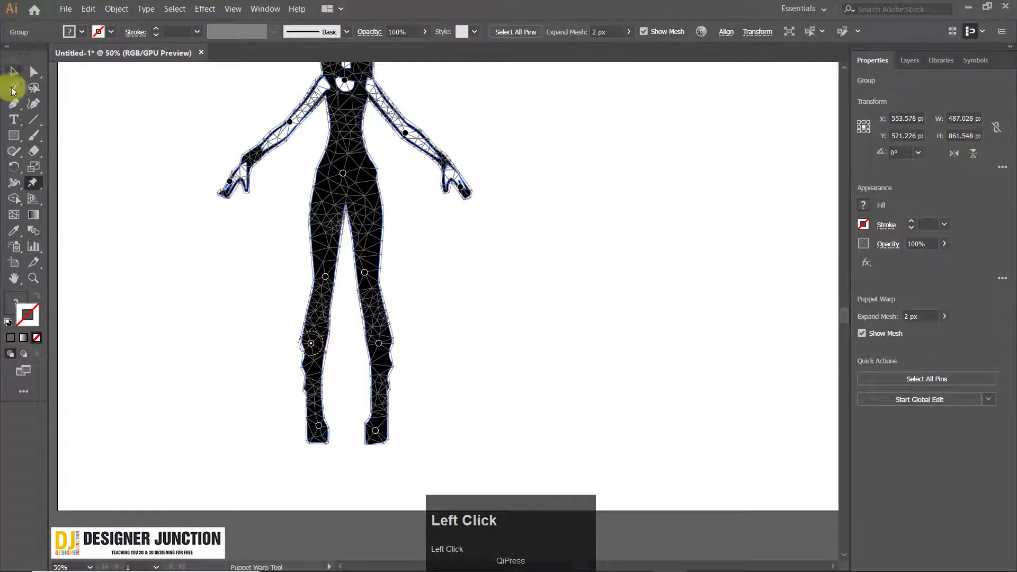
click(14, 87)
click(13, 71)
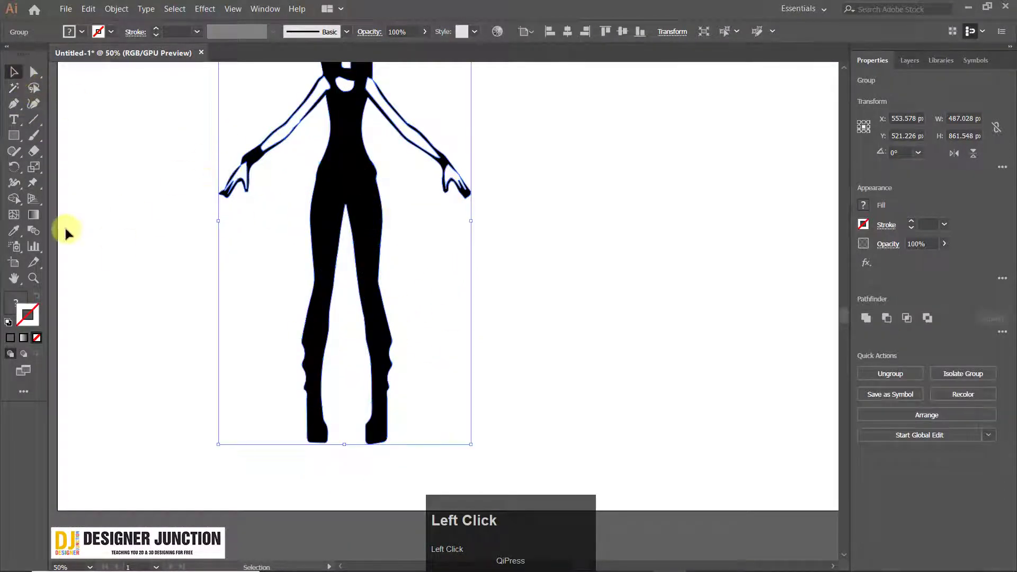
click(33, 182)
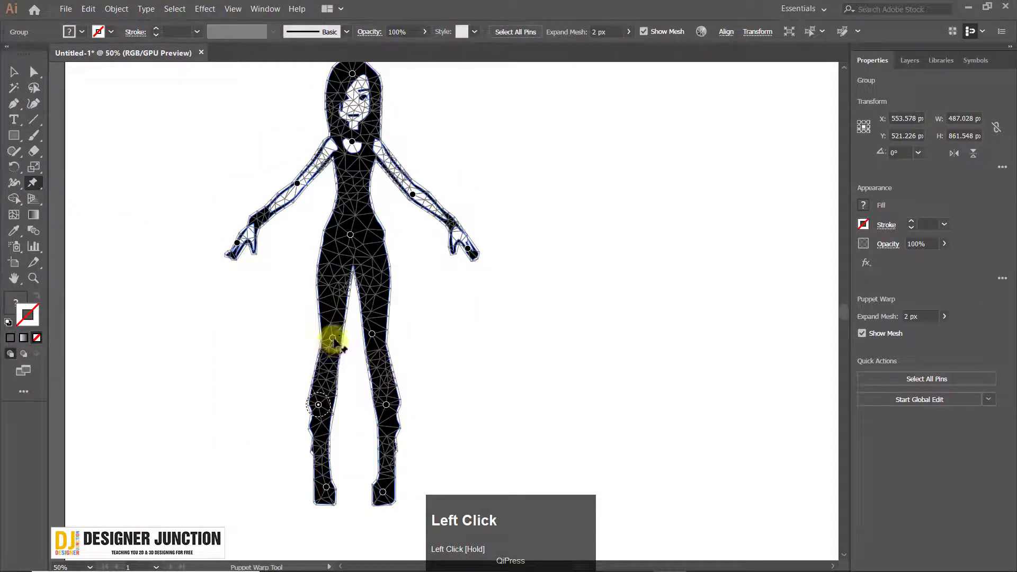
Step: Try bending the figure's left leg by moving its thigh and calf pins, and undo the changes
mouse_move(333, 339)
mouse_down()
mouse_move(300, 340)
mouse_move(346, 333)
mouse_move(290, 336)
mouse_move(339, 344)
mouse_up()
key(ctrl+z)
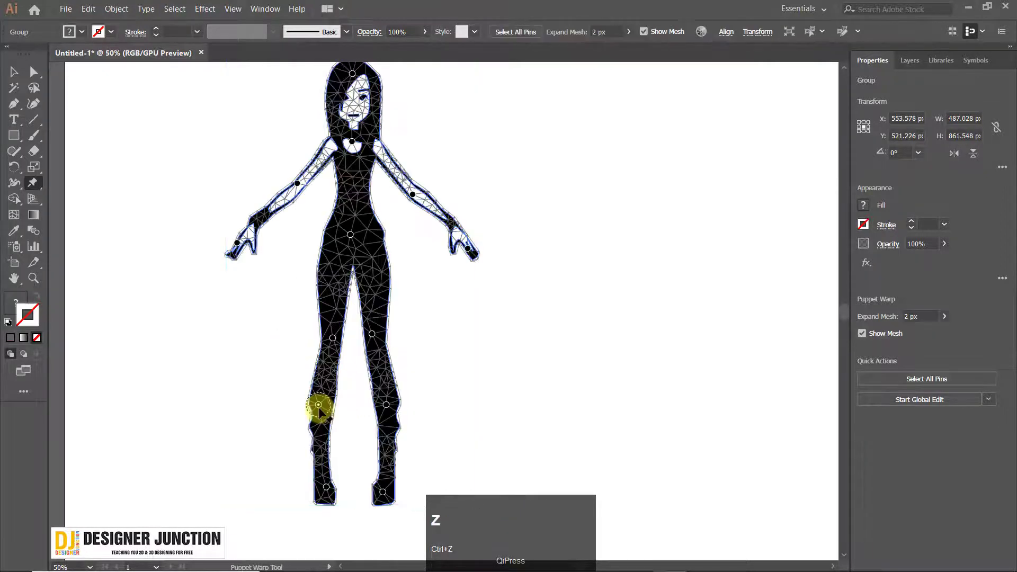
drag(318, 405, 279, 400)
key(ctrl+z)
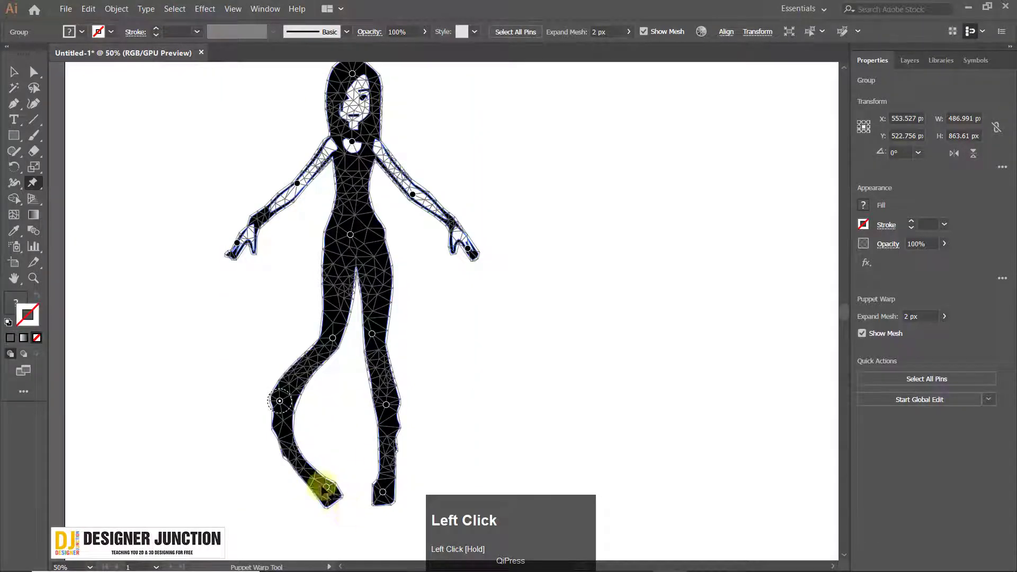
key(Escape)
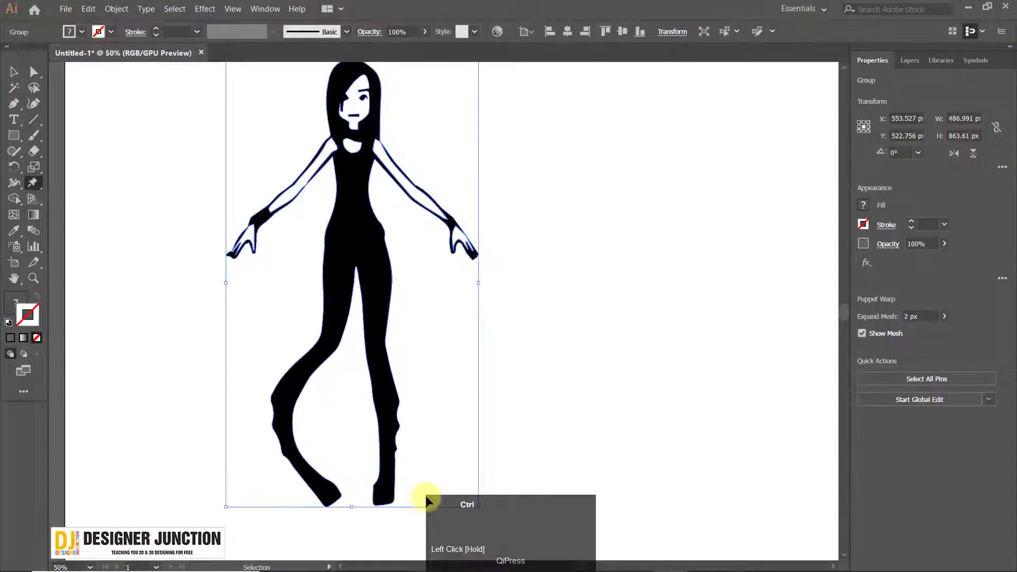
key(ctrl+z)
key(ctrl+z)
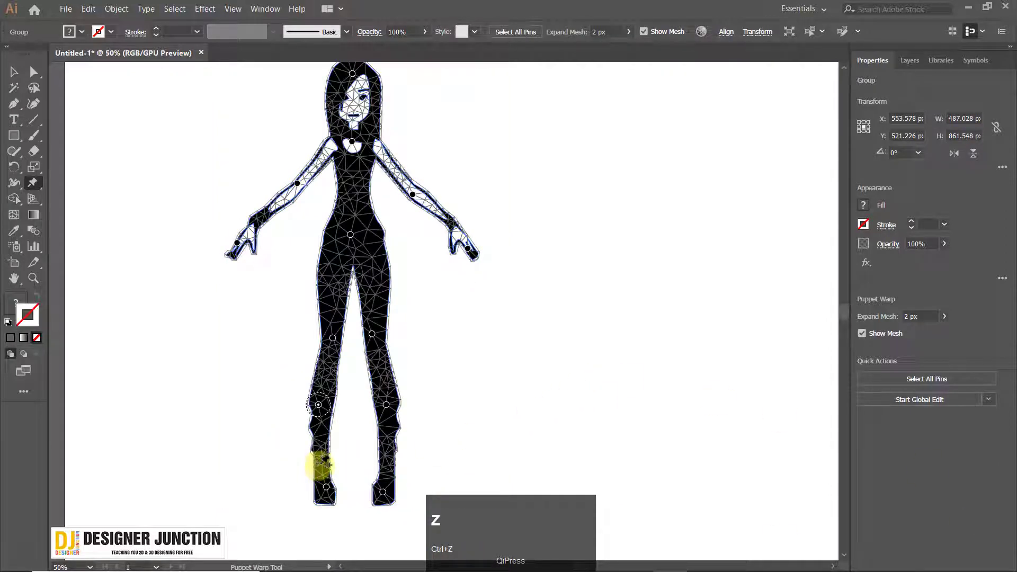
Step: Add a pin at the figure's left ankle and test it by moving the calf pin outward, undoing the move
click(322, 466)
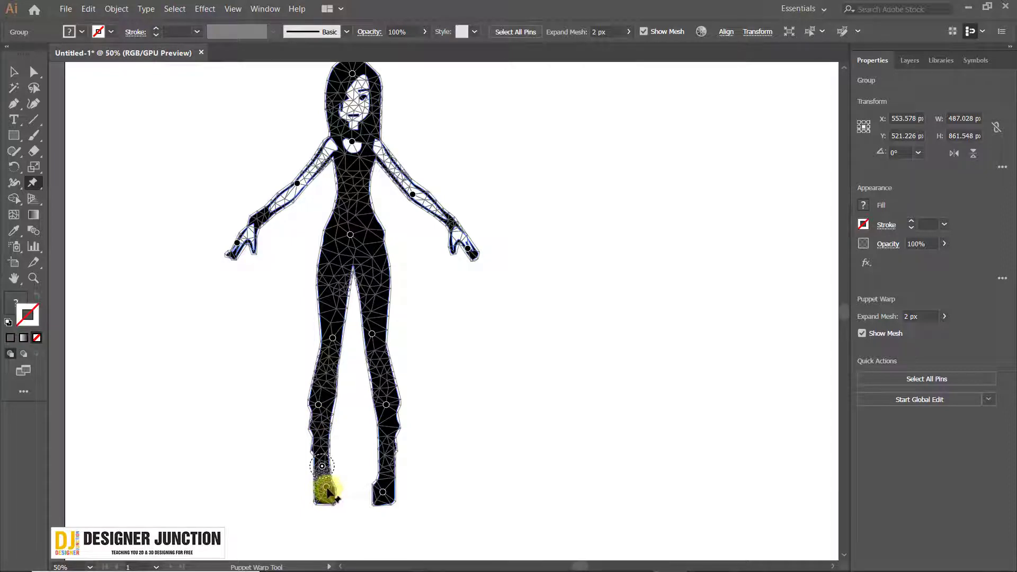
mouse_move(318, 404)
mouse_down()
mouse_move(288, 415)
mouse_move(336, 413)
mouse_move(301, 415)
mouse_up()
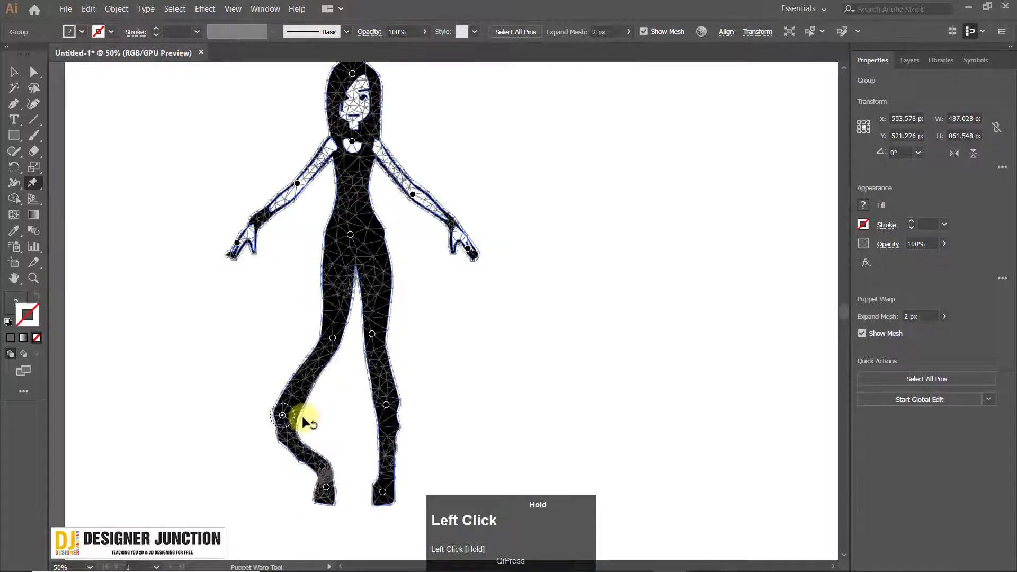
key(ctrl+z)
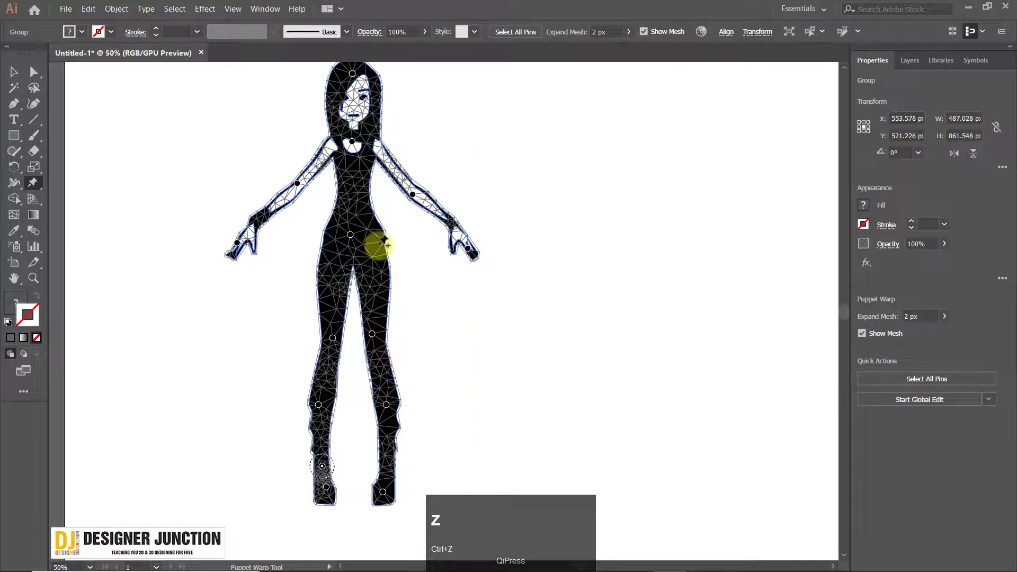
Step: Add a pin at the figure's right ankle and test it by moving the right calf pin, undoing each move
click(388, 463)
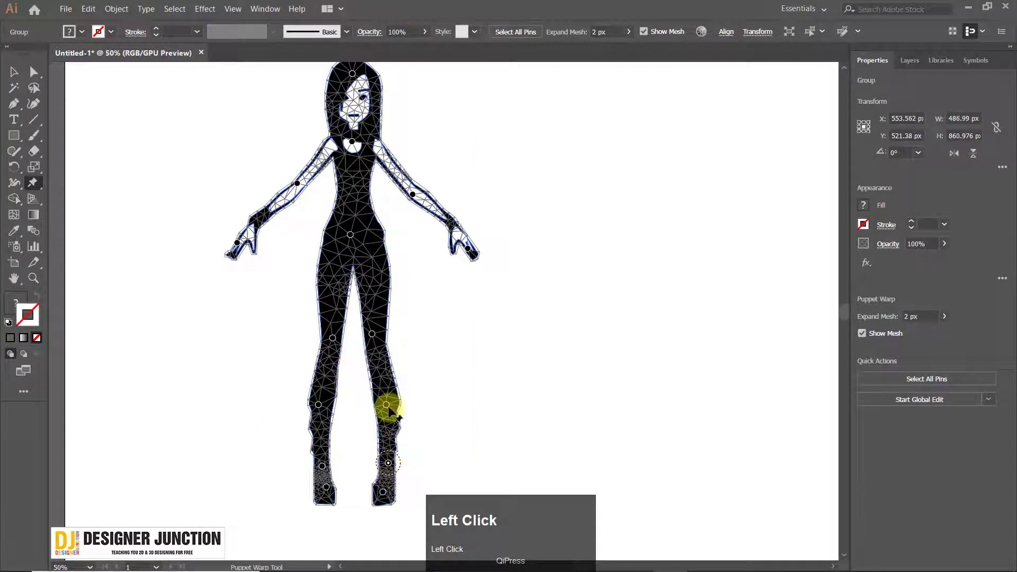
drag(386, 405, 401, 442)
key(ctrl+z)
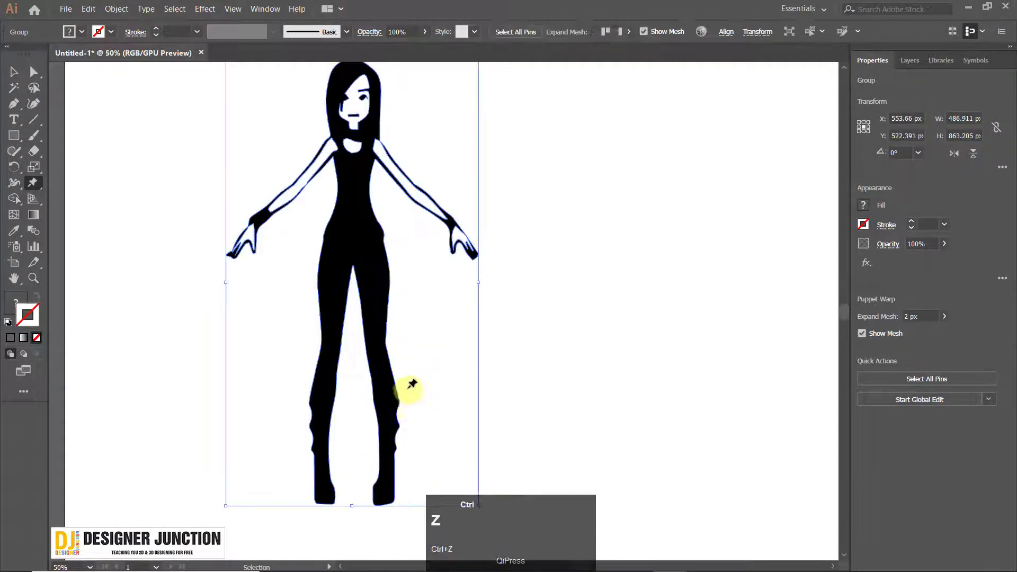
drag(387, 405, 406, 336)
key(ctrl+z)
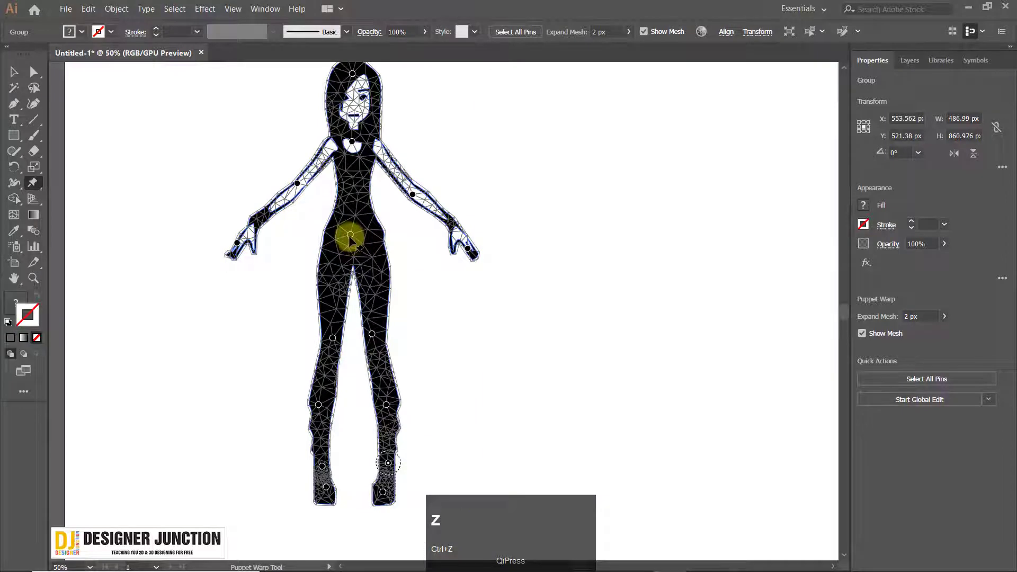
Step: Try swinging the figure's hips far to the left with the hip pin, and undo the move
drag(350, 236, 296, 254)
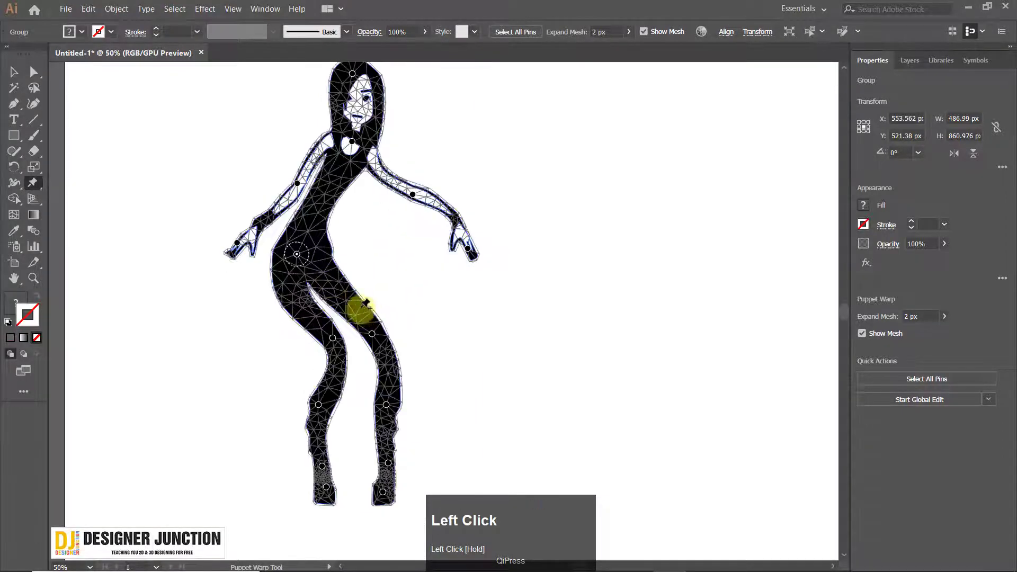
key(ctrl+z)
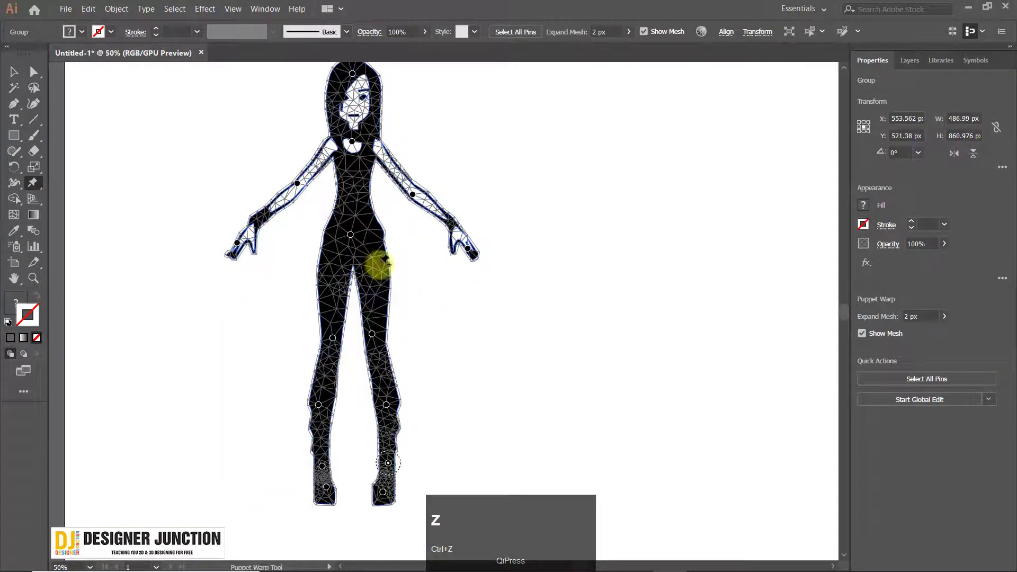
Step: Add a pin at the top of each thigh and test them by swinging the hips left and right, undoing each move
click(373, 269)
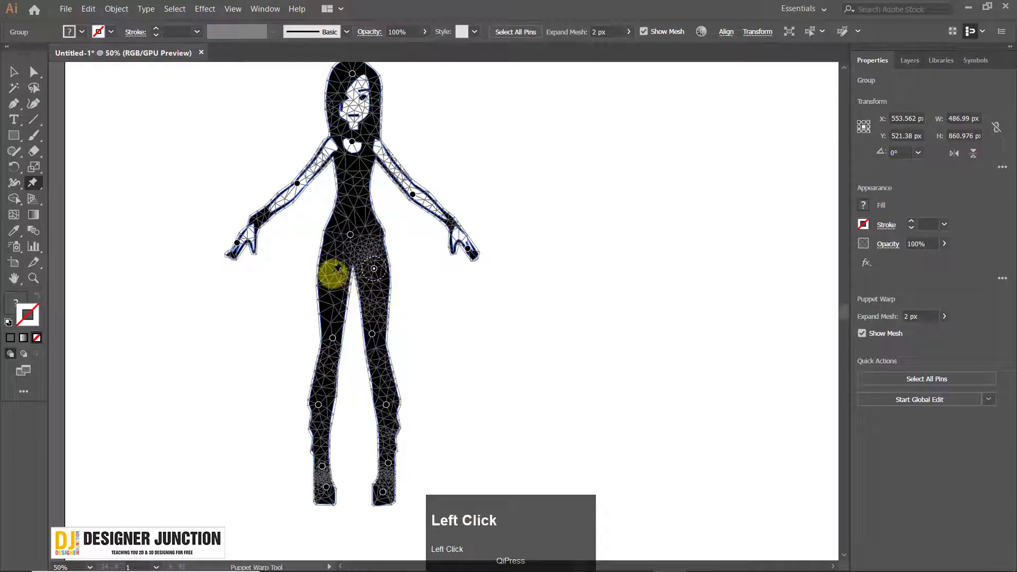
click(332, 270)
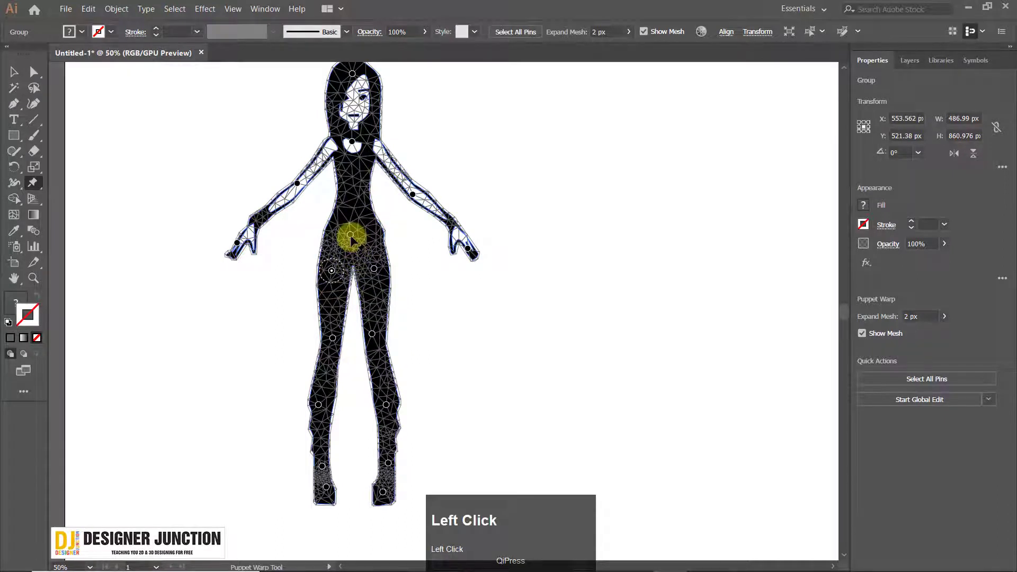
drag(351, 238, 360, 270)
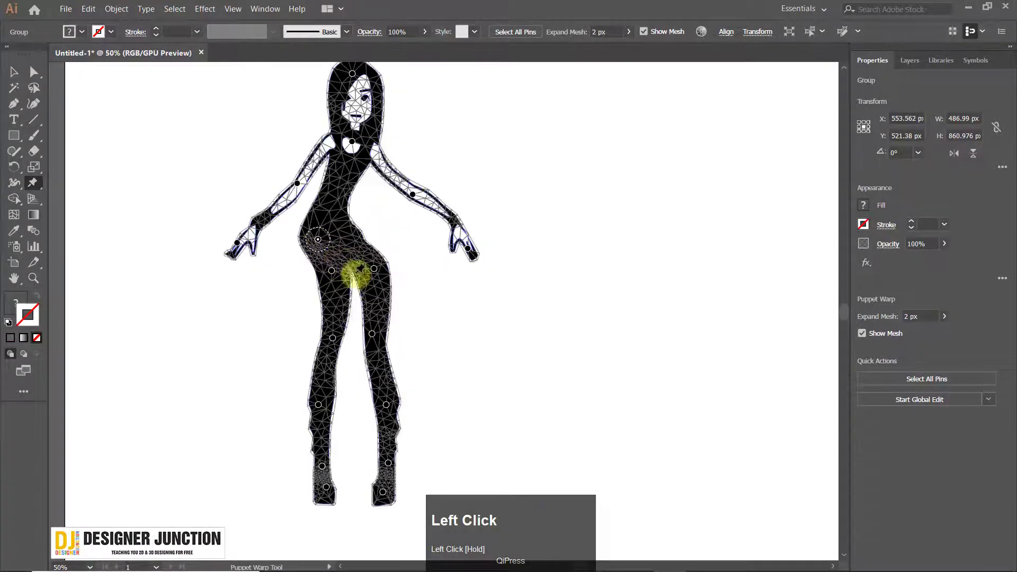
key(ctrl+z)
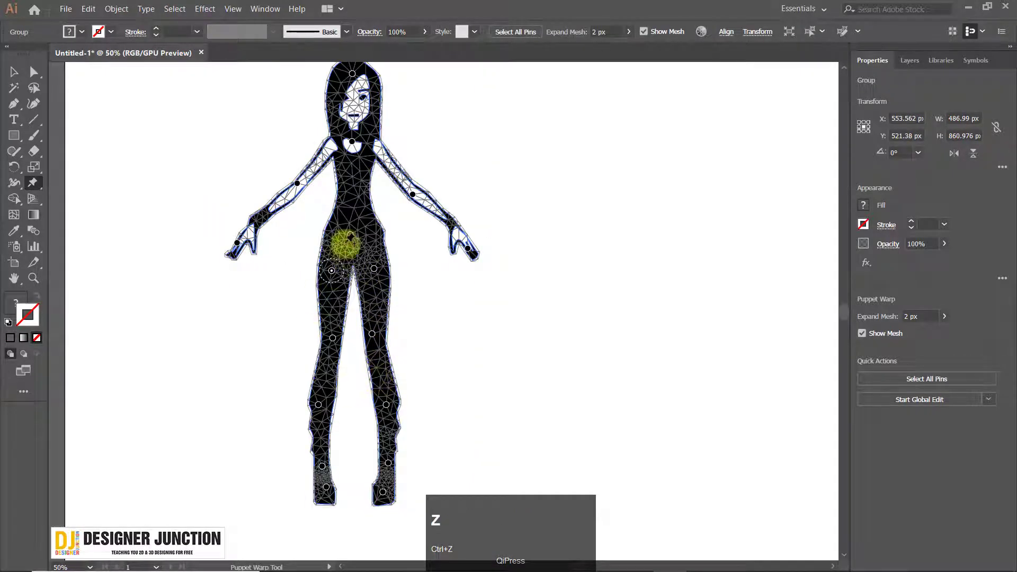
drag(348, 237, 370, 229)
ctrl+click(492, 235)
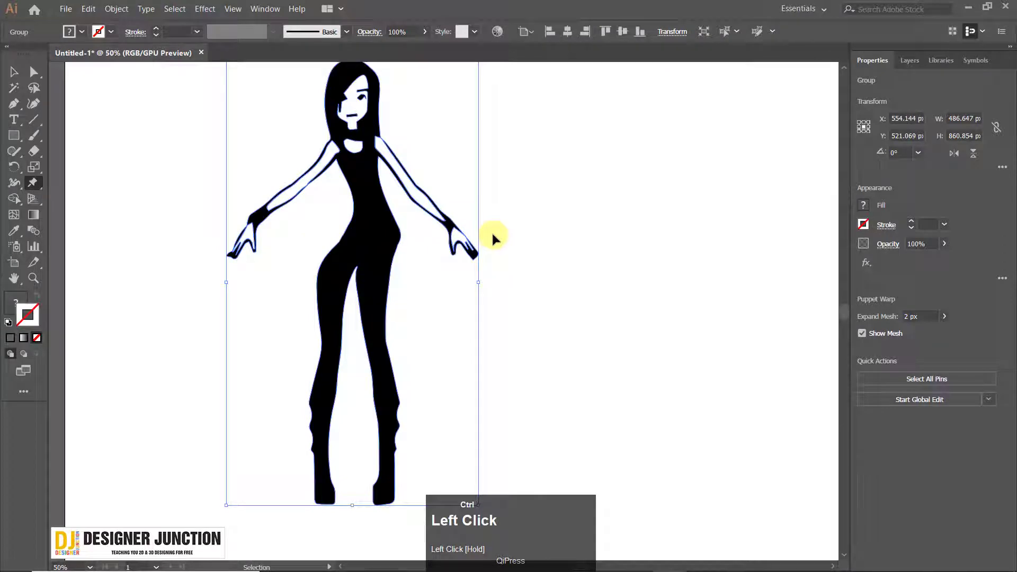
key(ctrl+z)
Step: Draw a tall, narrow vertical bar about 36 px wide and 858 px high beside the figure's outstretched right-hand side, and deselect it
drag(471, 183, 424, 238)
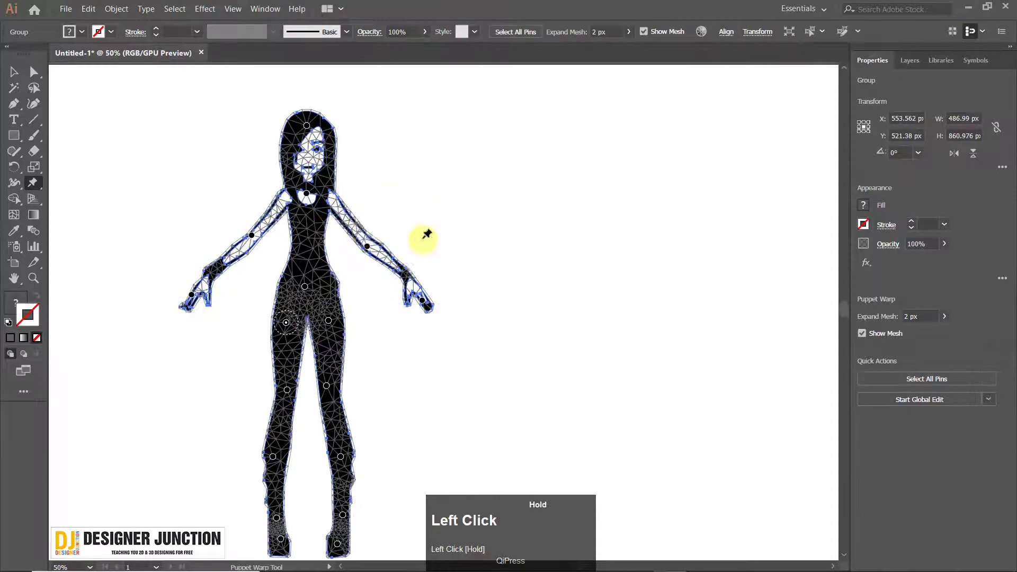
scroll(346, 263, down, 1)
scroll(347, 262, up, 1)
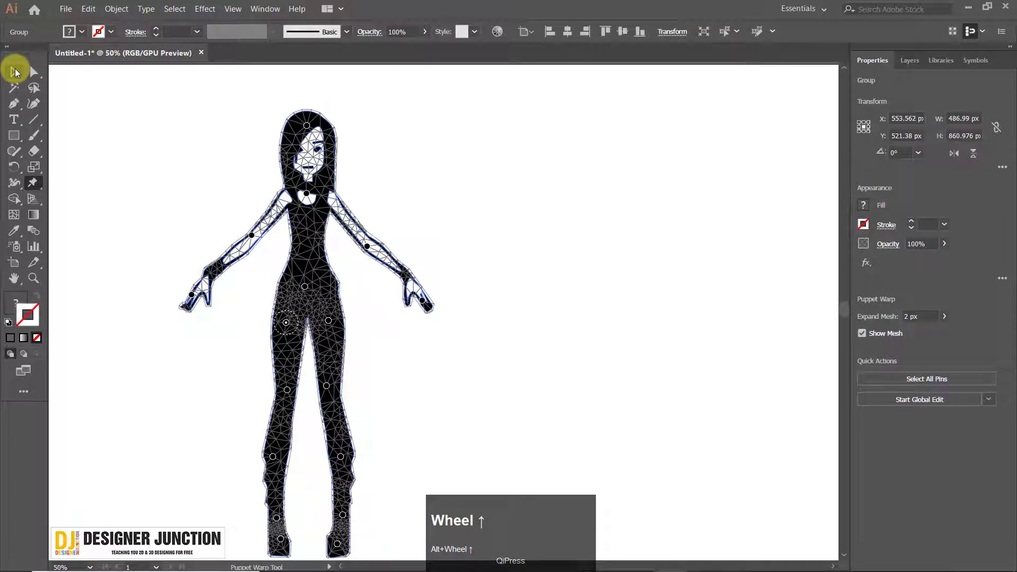
click(13, 135)
scroll(452, 239, down, 1)
drag(451, 239, 431, 229)
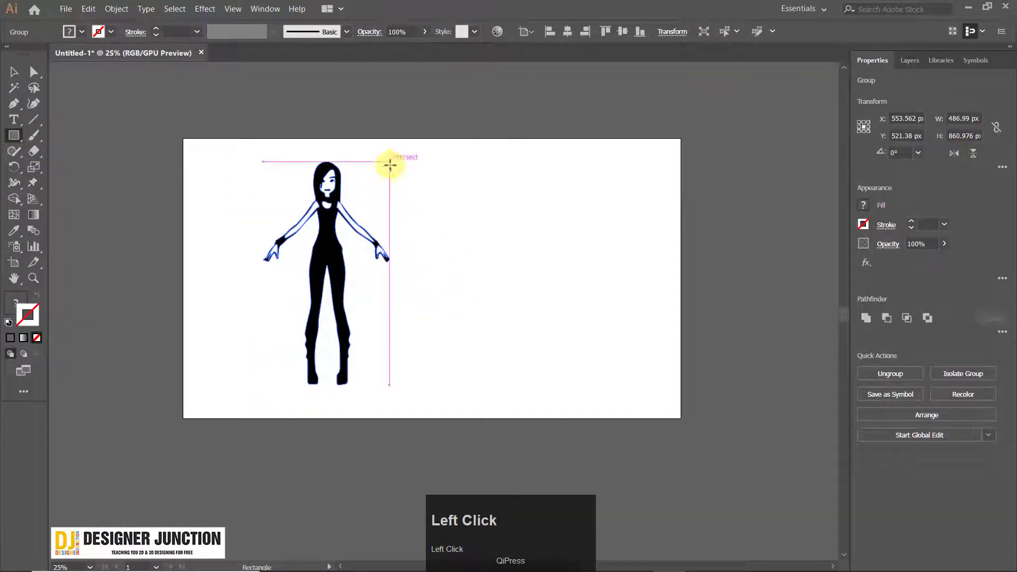
drag(391, 160, 398, 382)
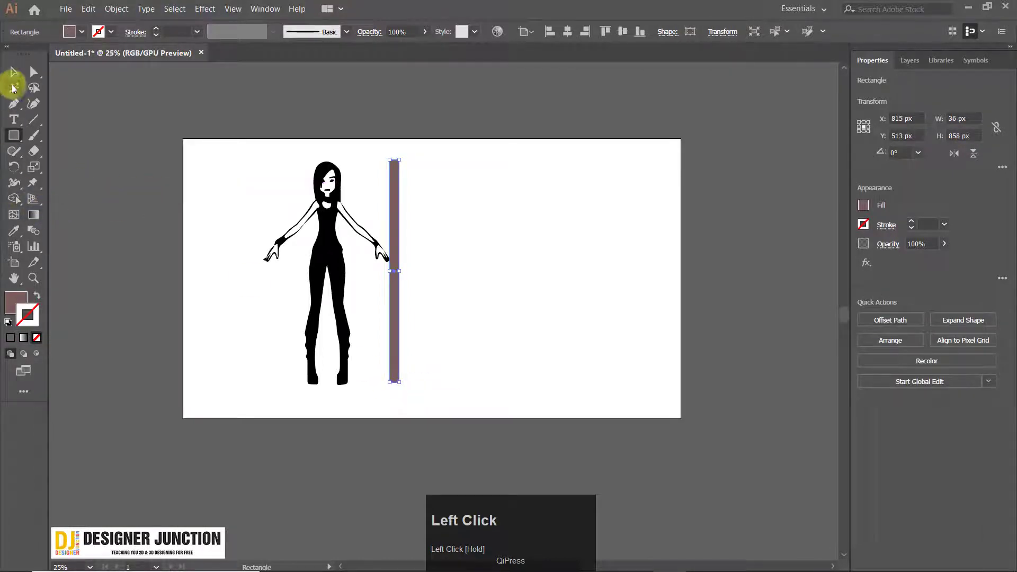
click(14, 72)
click(301, 107)
Step: Resume Puppet Warp on the figure, try raising the hand nearest the bar, and undo the move
scroll(391, 190, up, 1)
scroll(333, 274, up, 1)
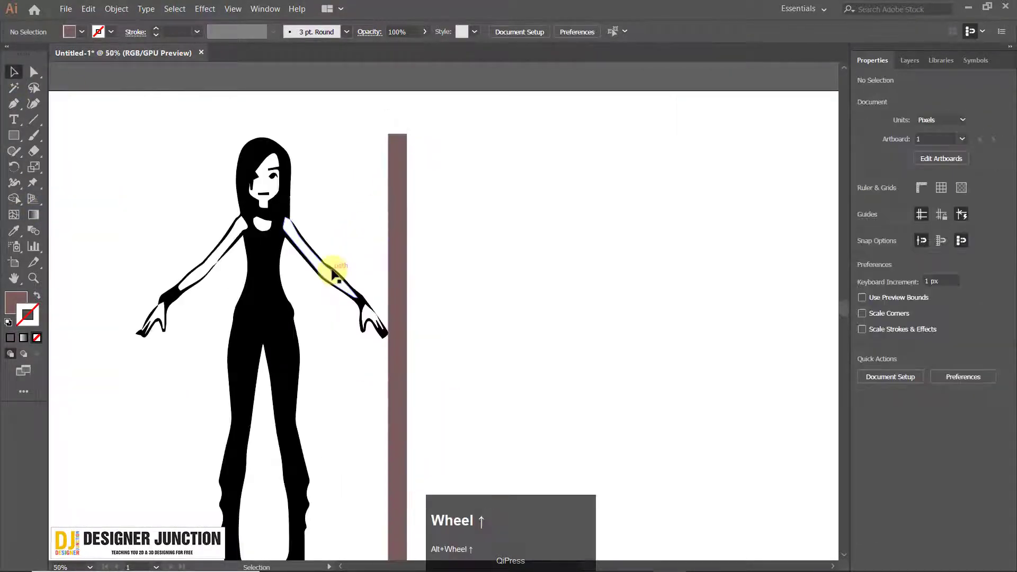
click(334, 274)
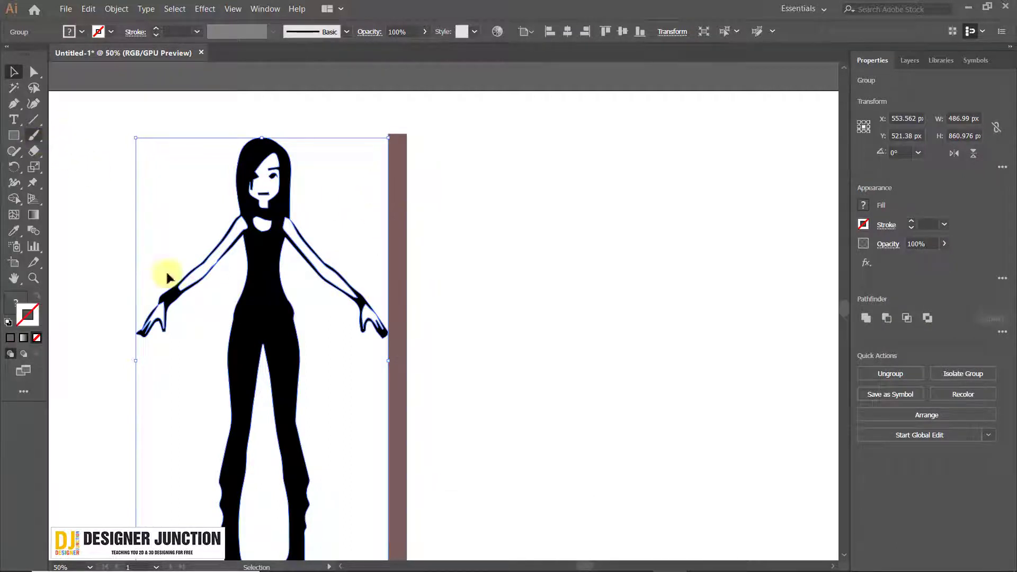
click(33, 188)
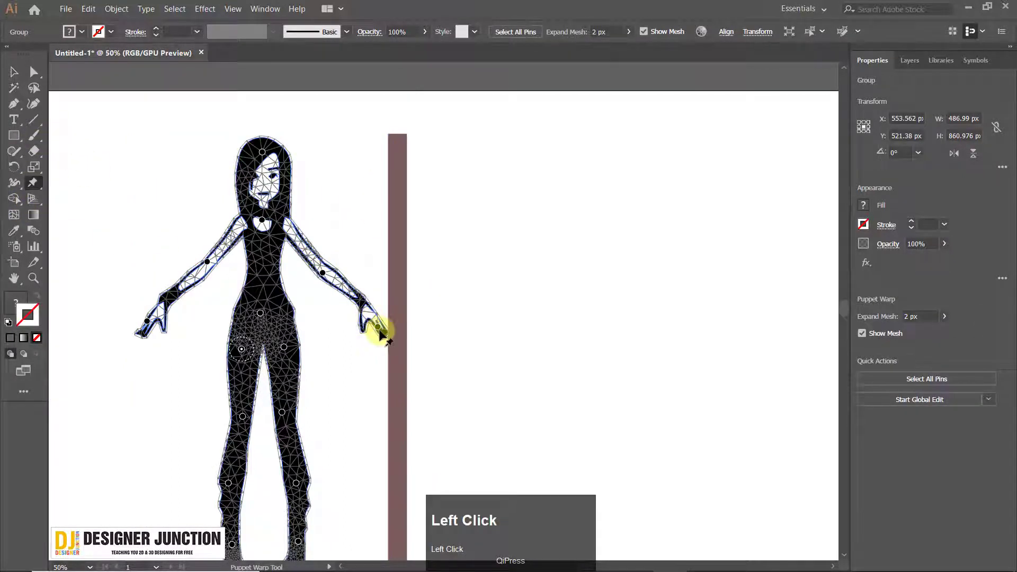
drag(378, 328, 365, 295)
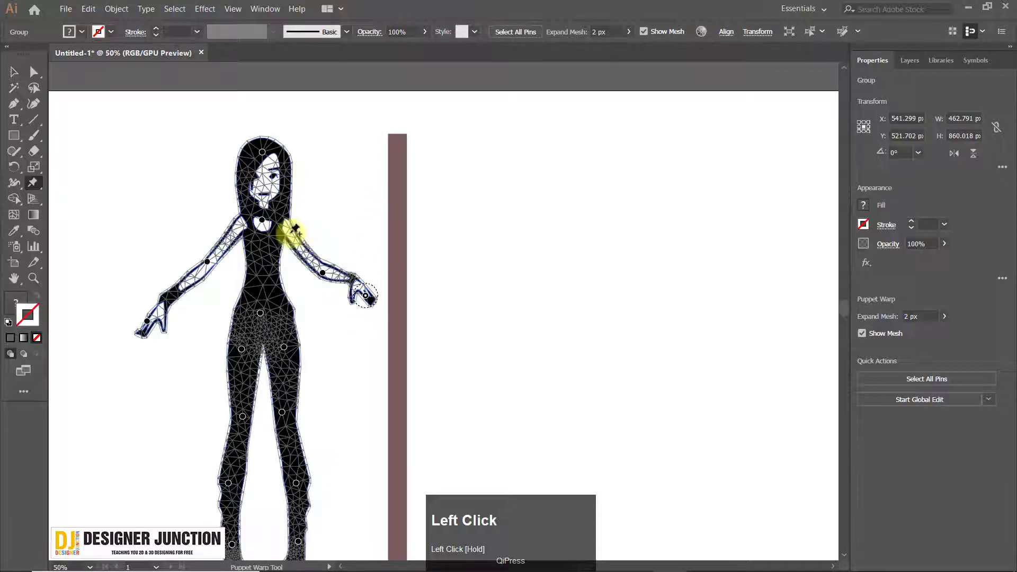
key(ctrl+z)
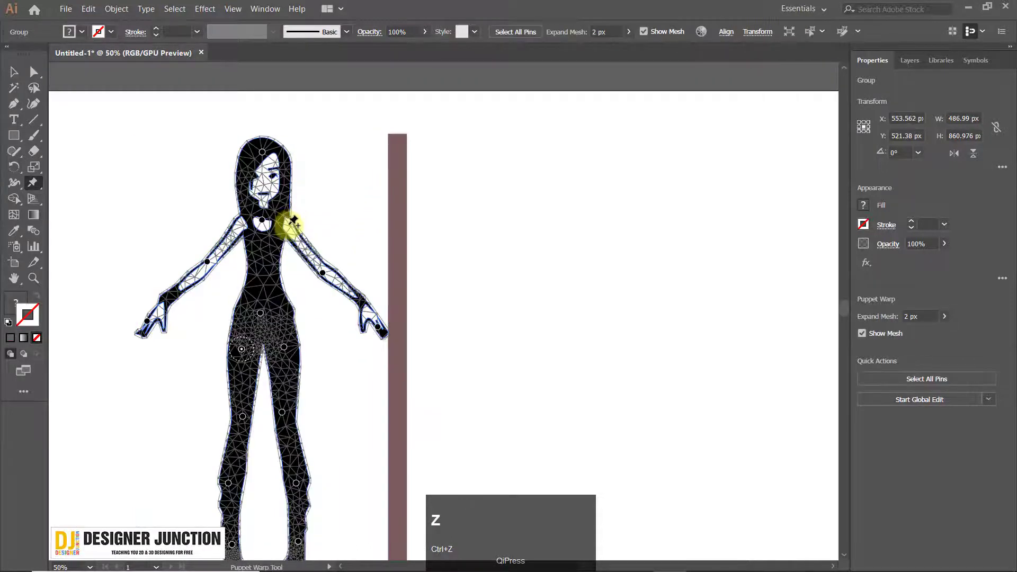
Step: Add pins at the shoulder and thumb nearest the bar, raising that hand against the bar with the thumb overlapping it
click(289, 224)
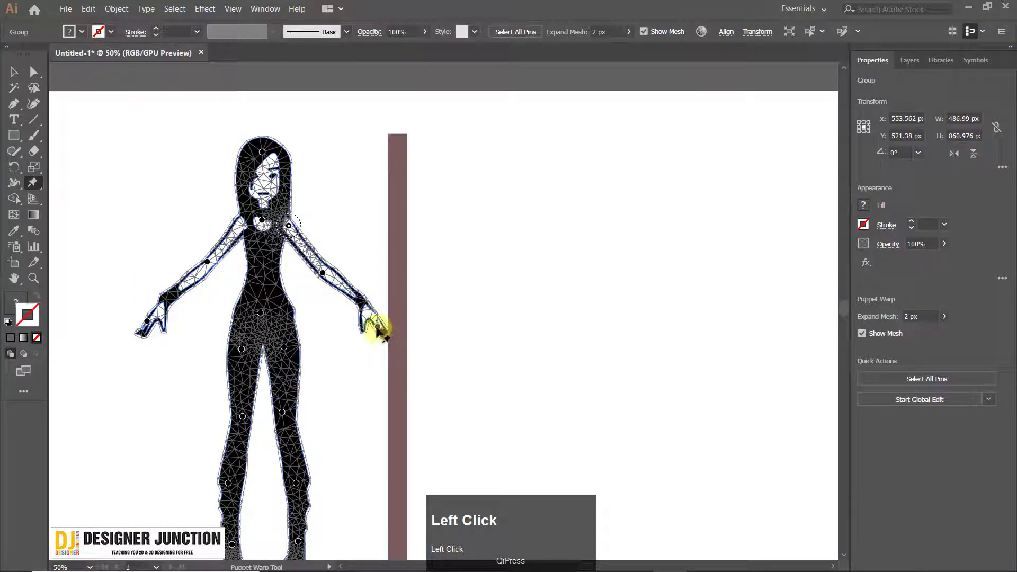
drag(379, 329, 384, 218)
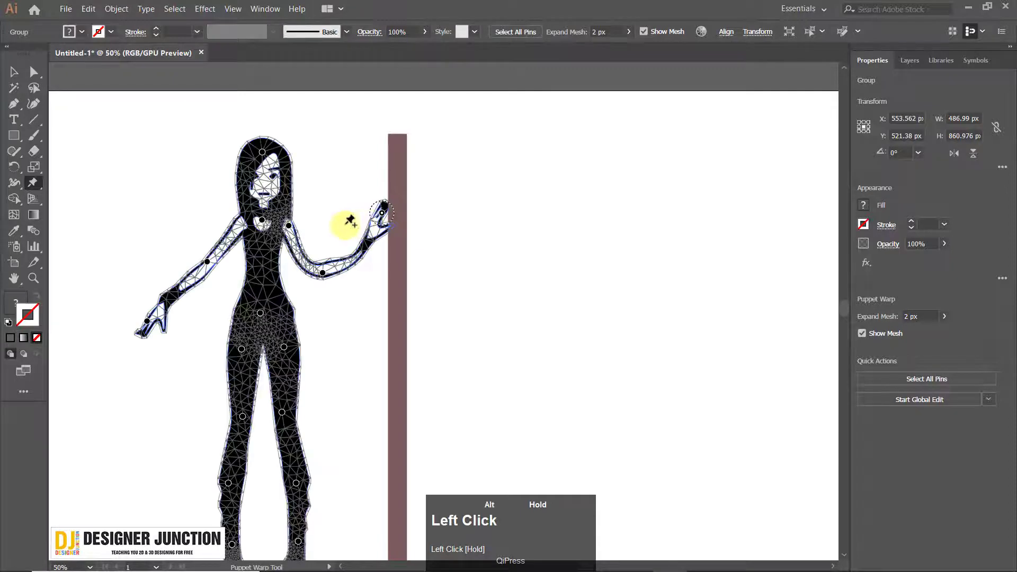
scroll(467, 251, up, 3)
drag(482, 225, 491, 227)
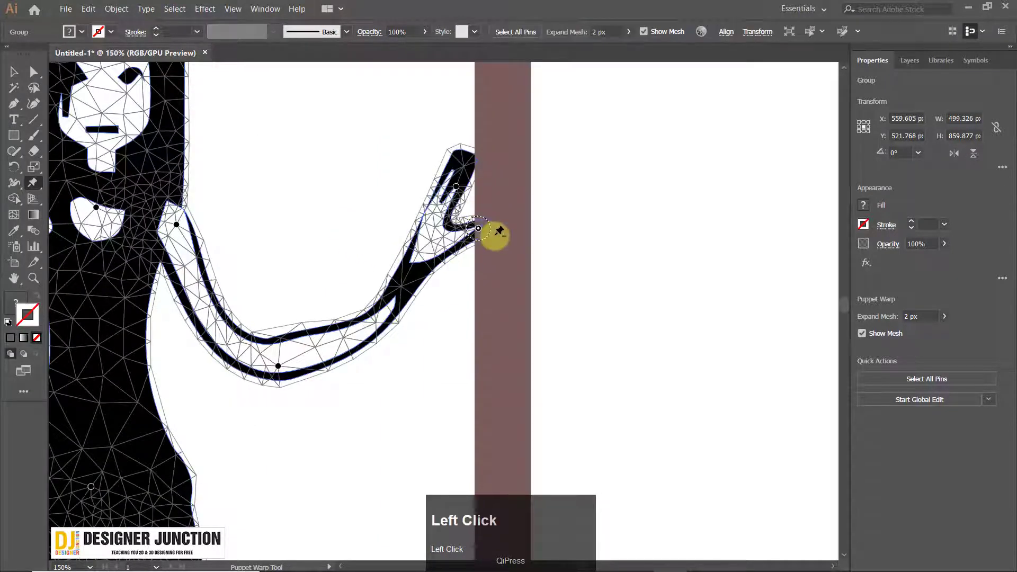
Step: Send the vertical bar to the back so it sits behind the figure's hand
click(14, 72)
scroll(376, 247, down, 3)
click(374, 223)
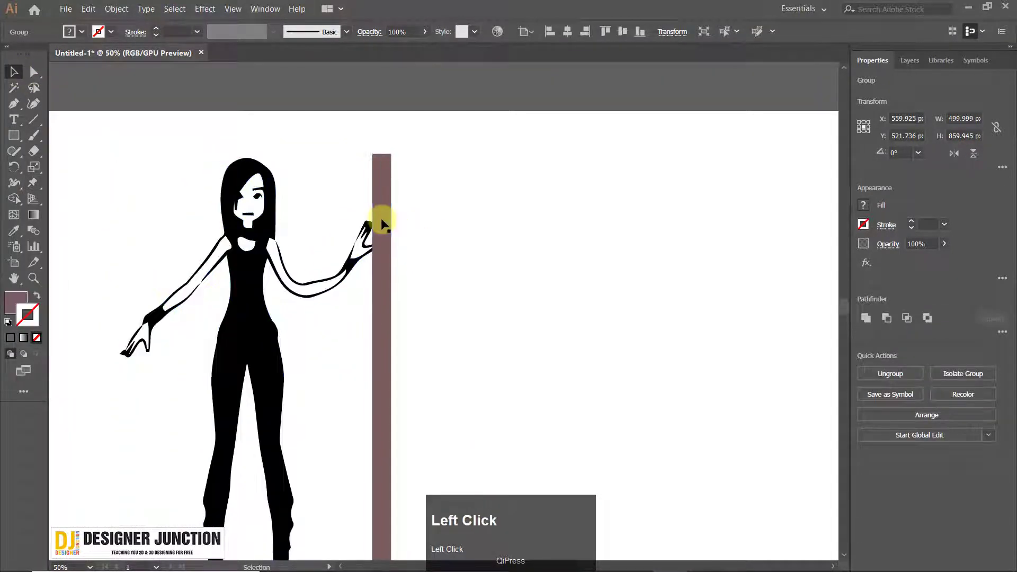
click(380, 204)
right_click(382, 204)
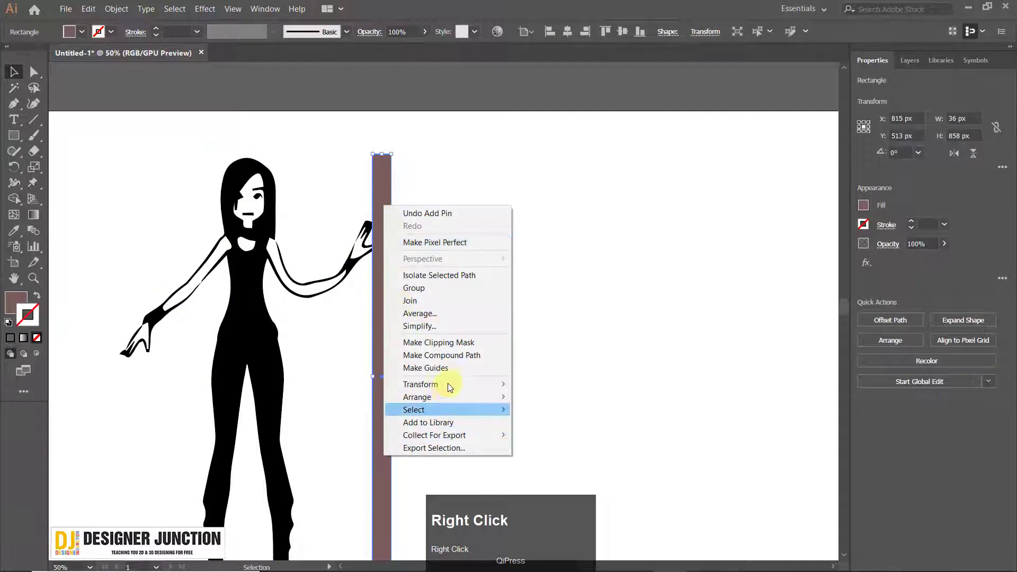
mouse_move(481, 396)
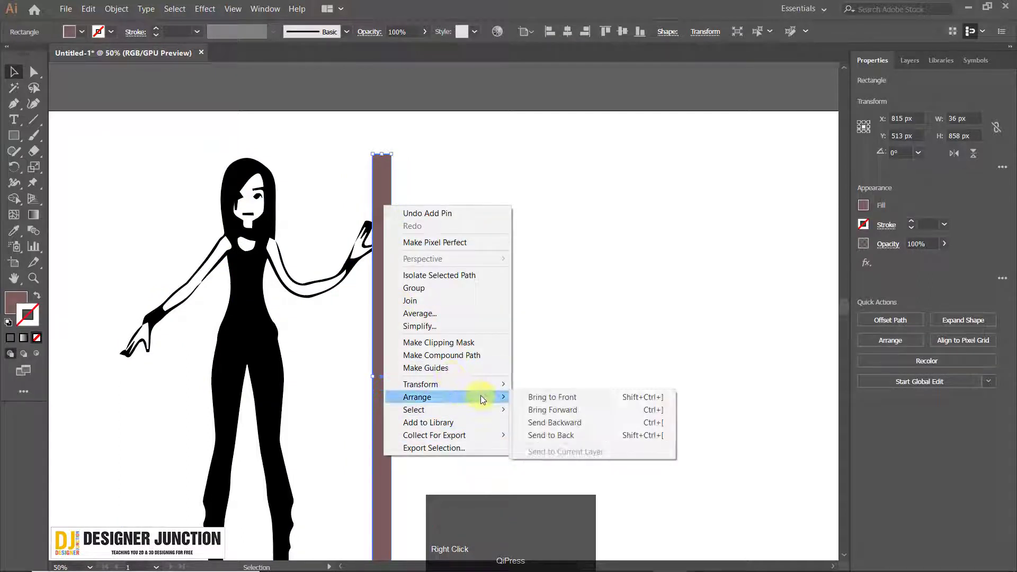
click(573, 435)
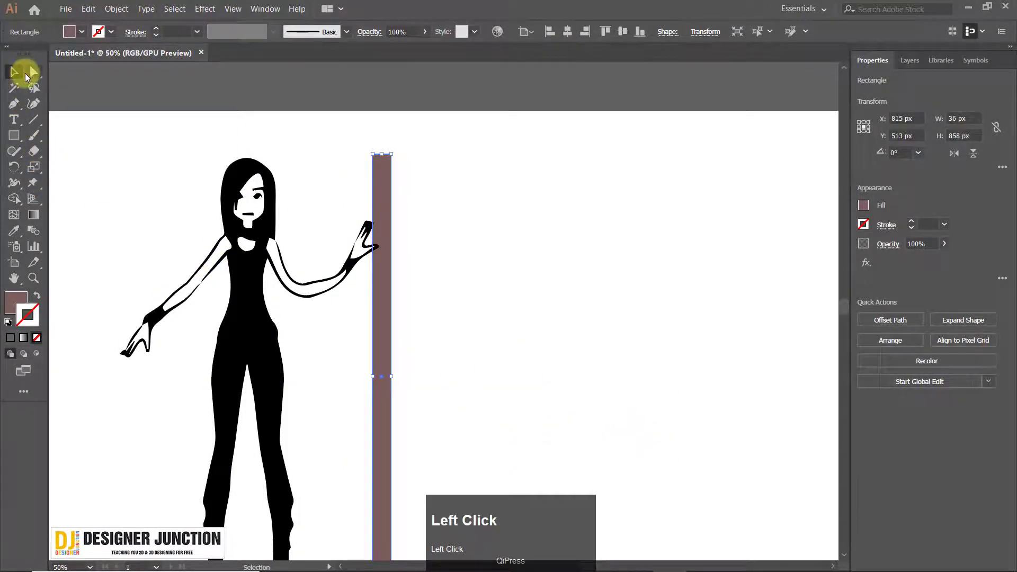
Step: Resume Puppet Warp on the figure, shift the raised fingers onto the bar, and add a wrist pin moved toward the bar
scroll(364, 229, up, 2)
click(365, 233)
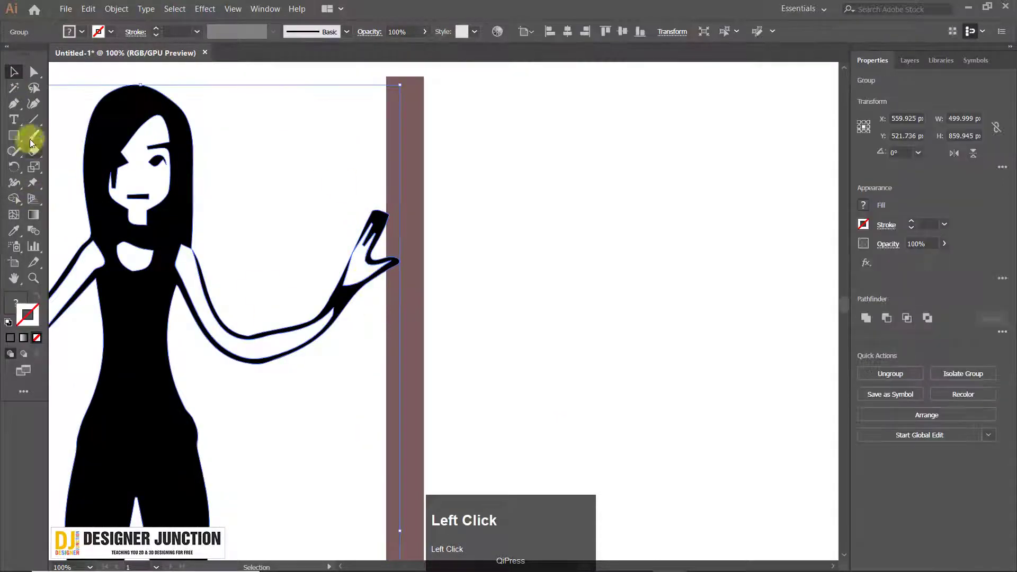
click(33, 182)
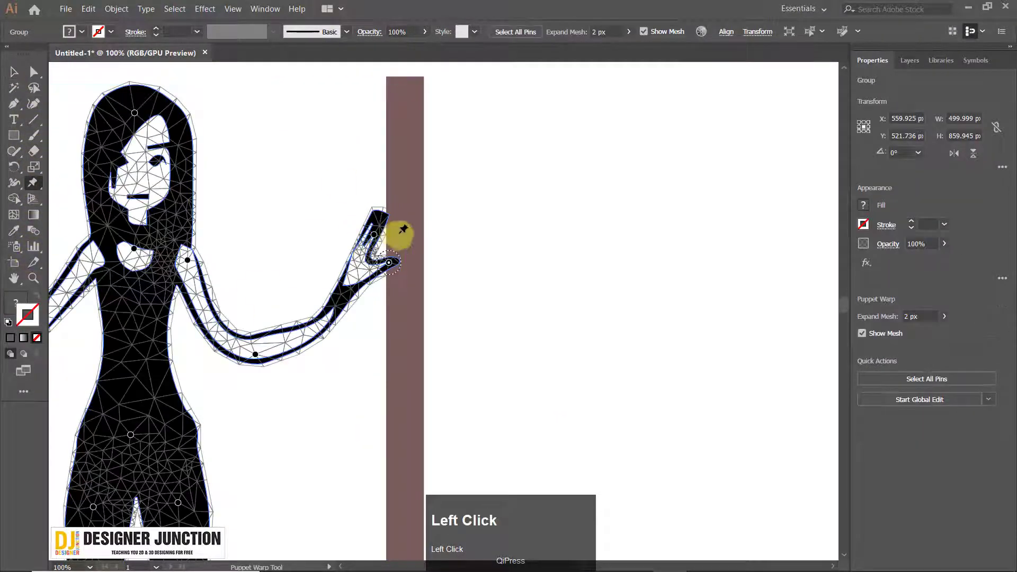
drag(372, 234, 379, 232)
click(344, 295)
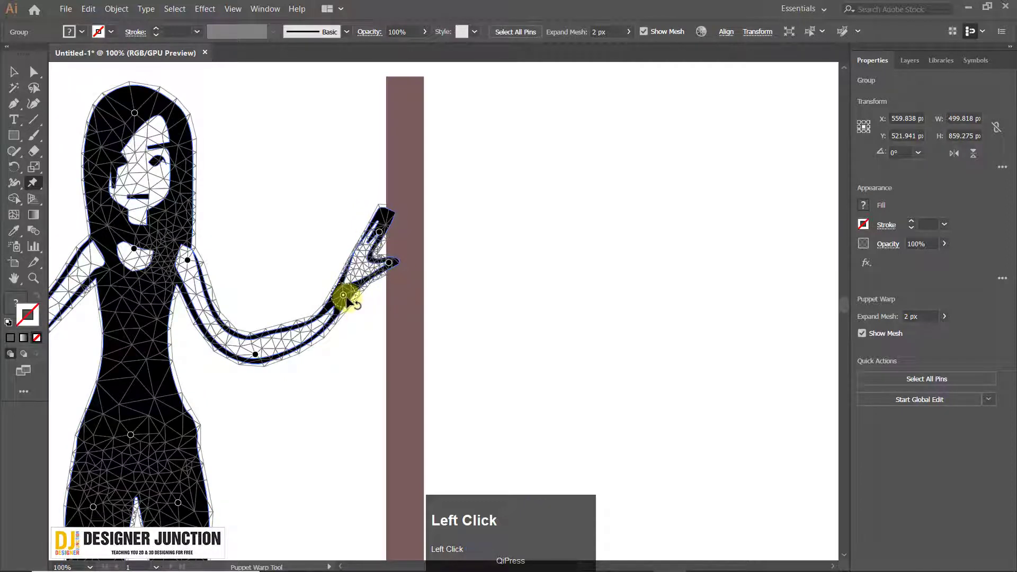
drag(344, 300, 375, 298)
Step: Move the raised arm's elbow pin slightly down and outward, and add a forearm pin just below the wrist, nudging it inward
click(261, 353)
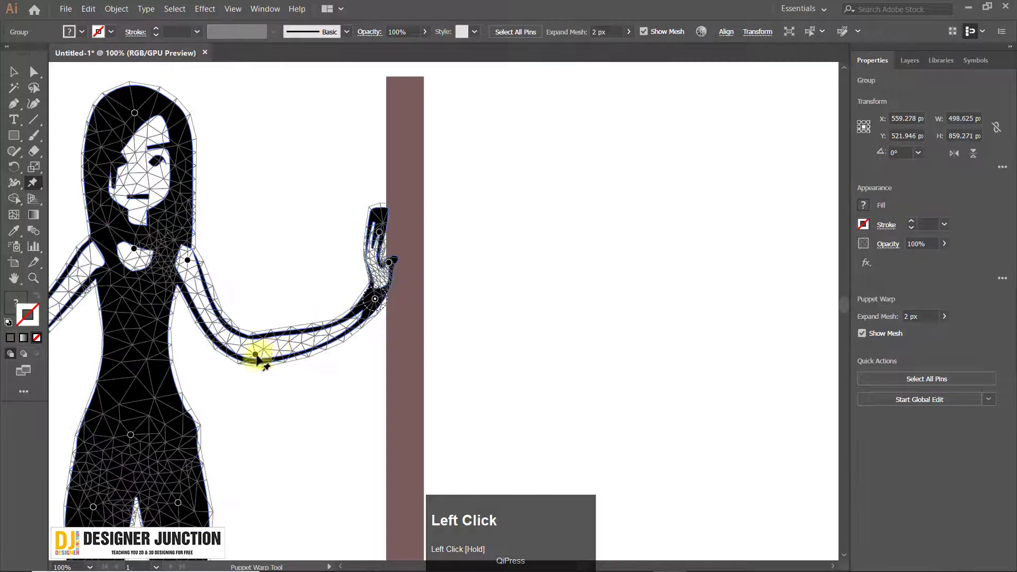
drag(257, 360, 277, 370)
click(362, 321)
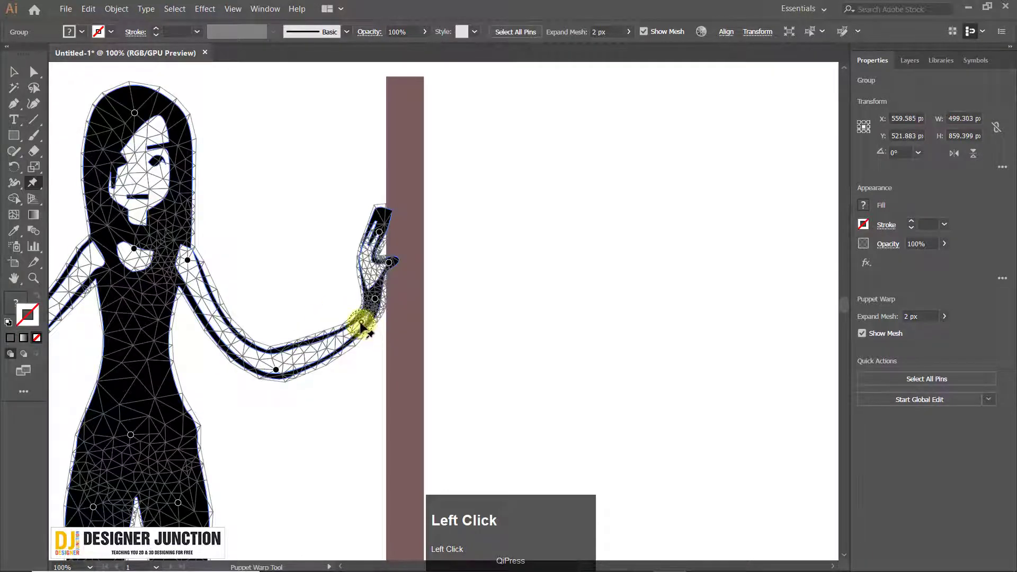
drag(360, 324, 353, 318)
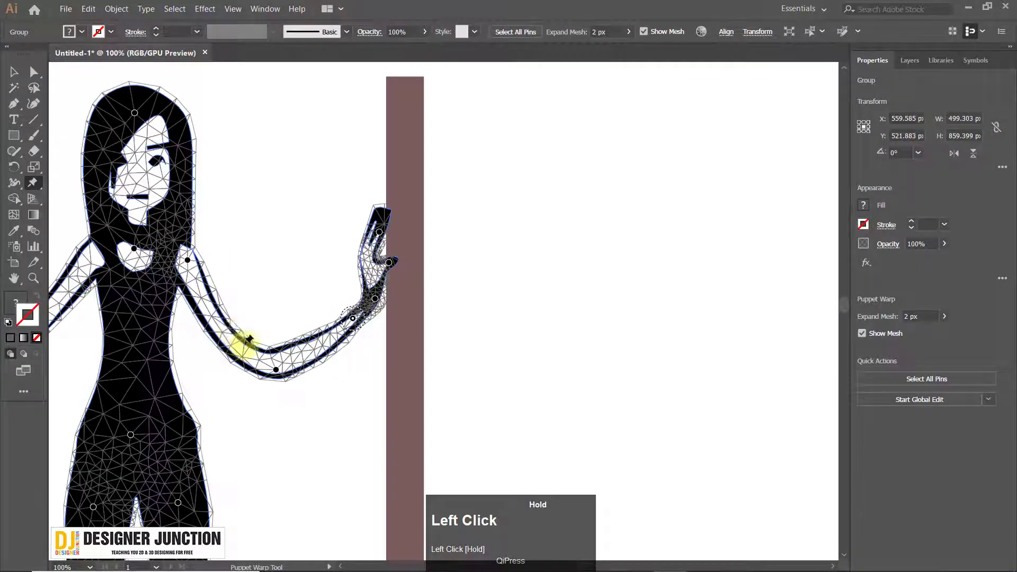
Step: Add pins at the raised arm's upper arm and mid-forearm, adjust both to straighten the arm segments, and deselect the figure
click(215, 325)
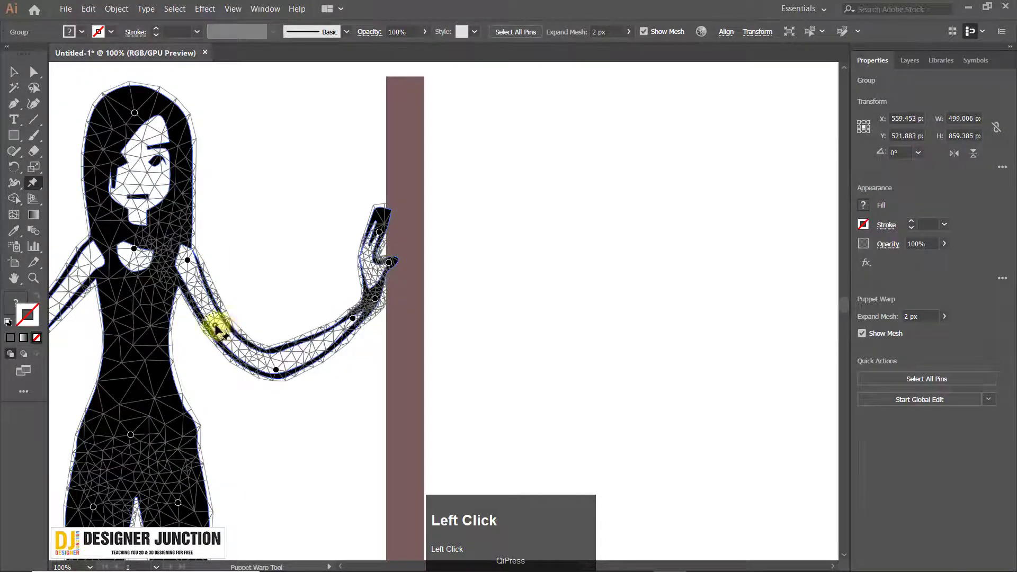
drag(215, 327, 225, 321)
click(312, 350)
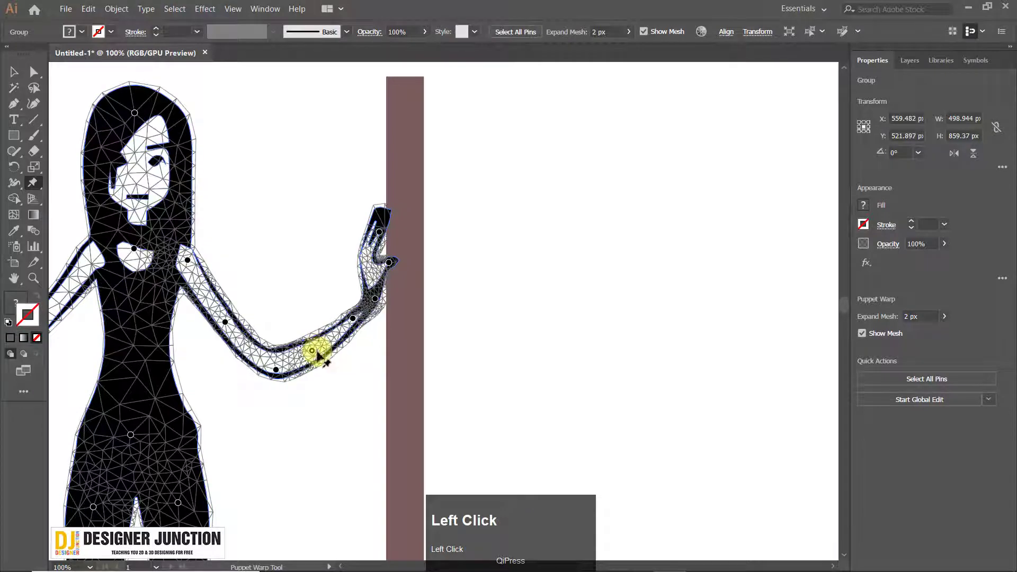
mouse_move(314, 350)
mouse_down()
mouse_move(285, 367)
mouse_move(334, 346)
mouse_up()
scroll(284, 352, down, 1)
scroll(285, 362, up, 1)
scroll(482, 362, down, 2)
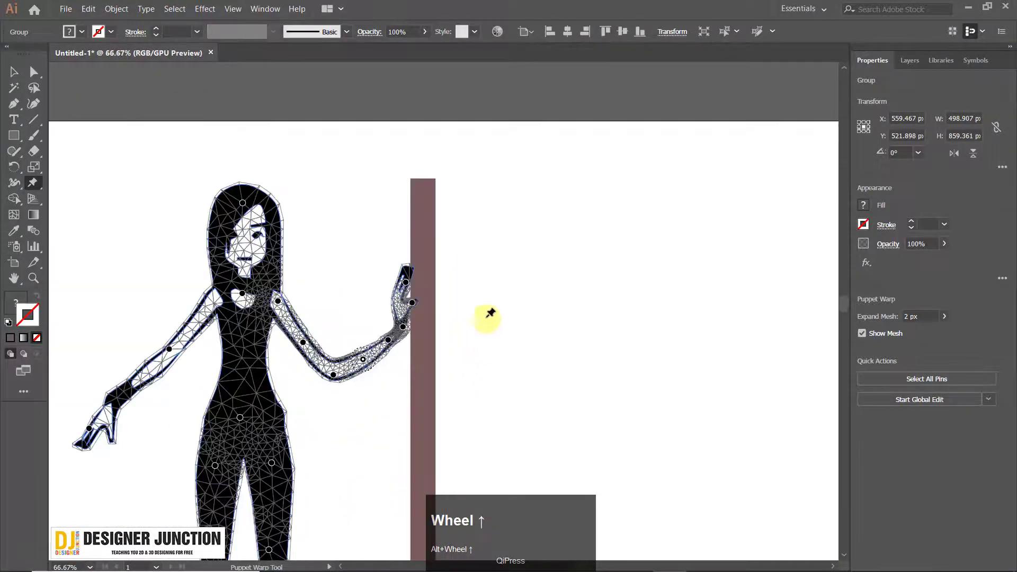
click(13, 71)
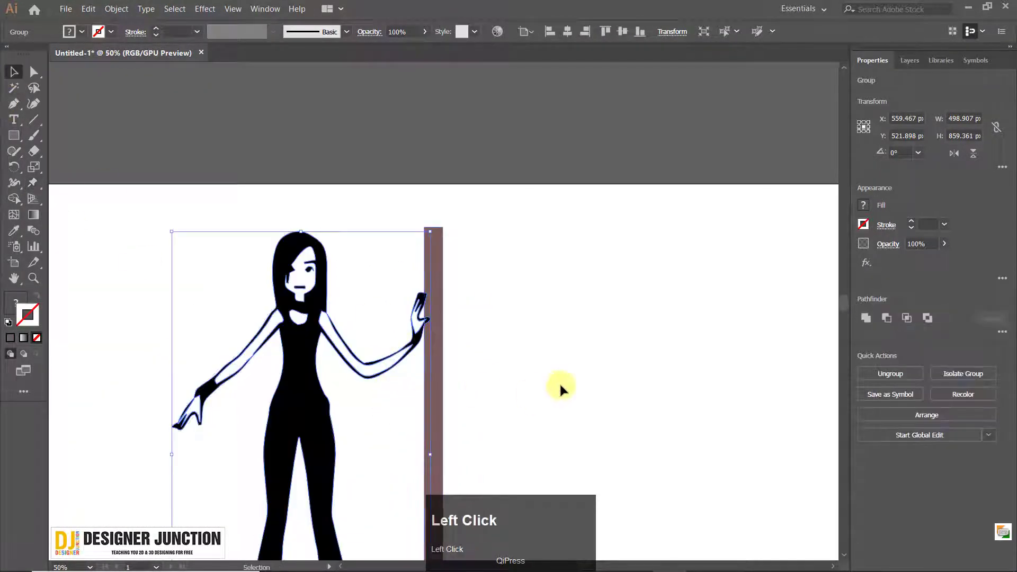
drag(547, 364, 517, 215)
click(530, 307)
Step: Resume Puppet Warp on the figure and lower the free arm by moving its hand pin down and inward beside the thigh
scroll(221, 140, up, 1)
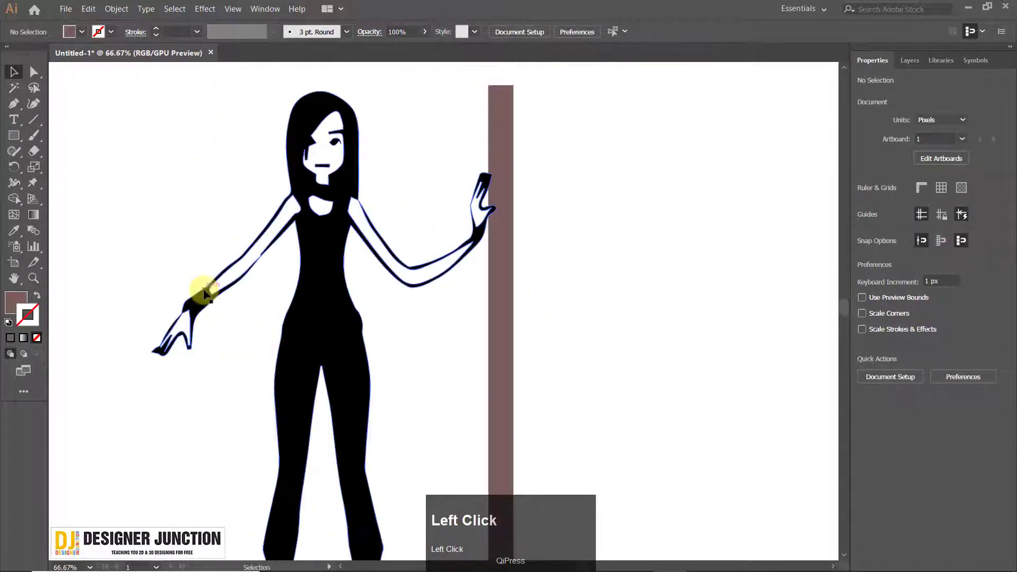
click(200, 291)
click(33, 182)
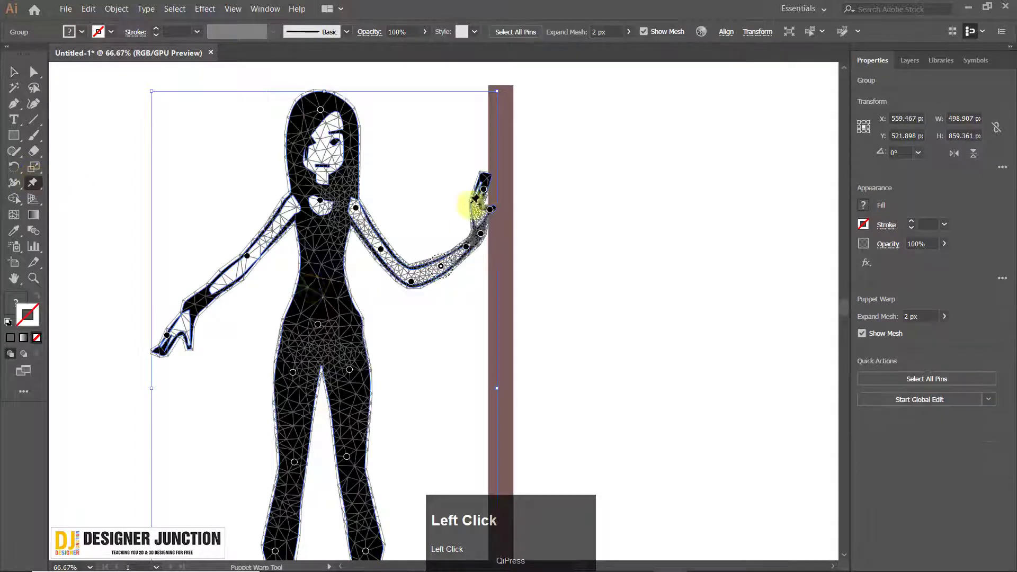
click(234, 328)
click(168, 336)
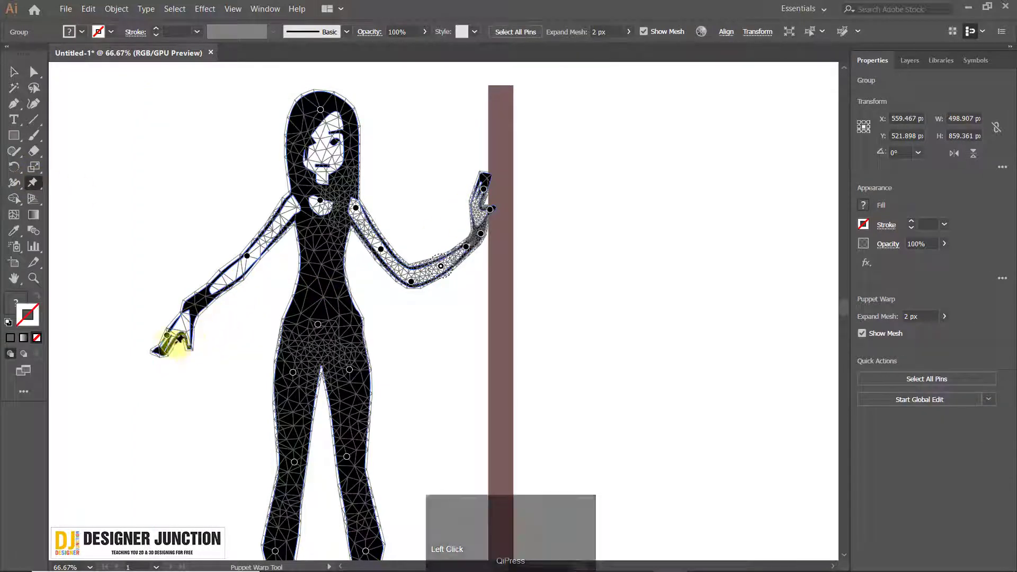
drag(167, 339, 231, 385)
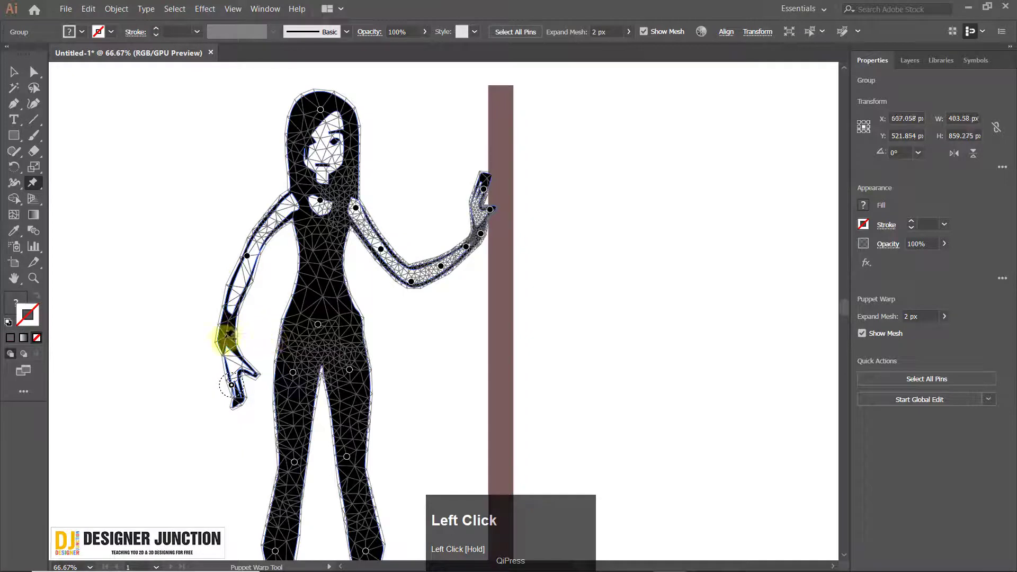
Step: Add wrist and thumb pins to the lowered arm, and shift its elbow, wrist and hand pins inward toward the body
click(225, 338)
drag(225, 338, 239, 347)
drag(246, 258, 267, 255)
drag(271, 345, 236, 368)
drag(218, 407, 247, 408)
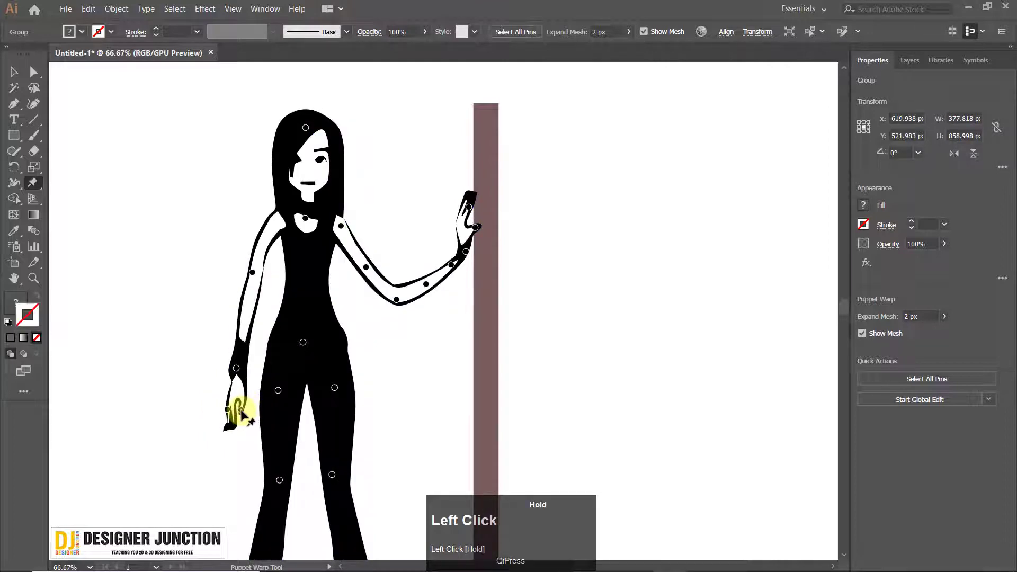
drag(243, 408, 244, 408)
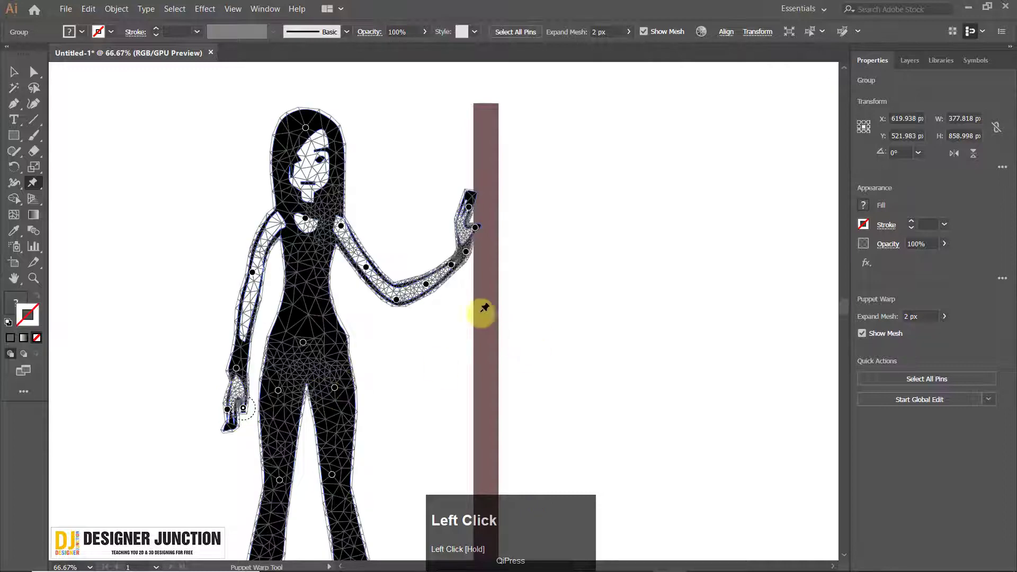
Step: Add a pin on the raised hand's palm and move it slightly toward the bar to straighten the fingers
drag(521, 182, 511, 232)
scroll(441, 275, up, 2)
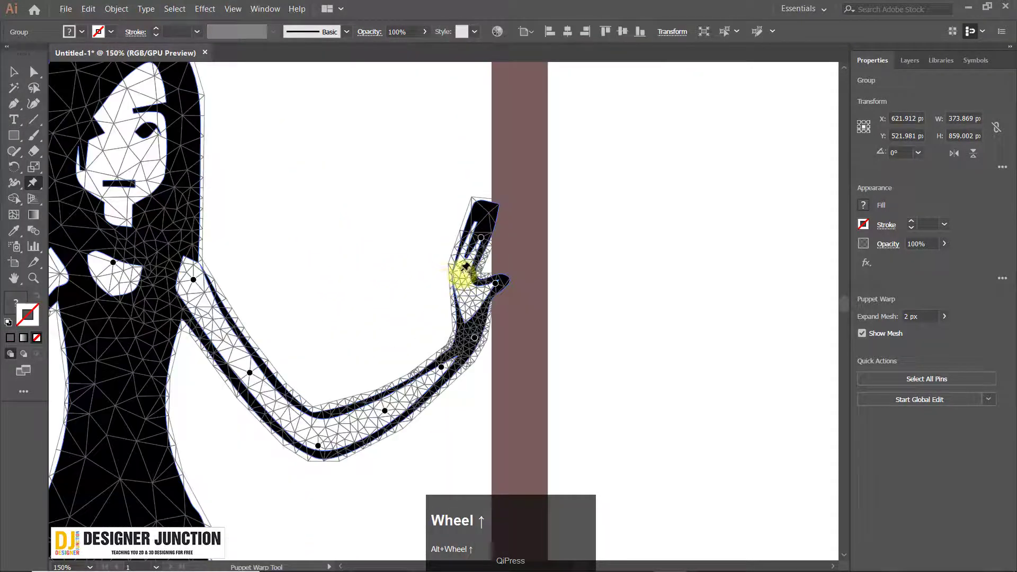
click(460, 272)
drag(460, 273, 477, 282)
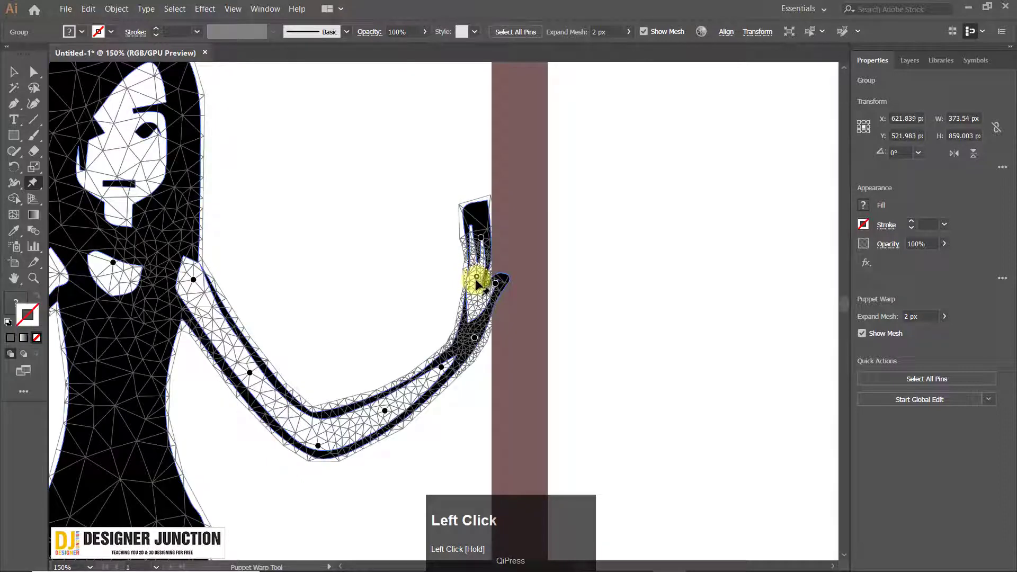
scroll(564, 319, down, 2)
scroll(564, 319, up, 1)
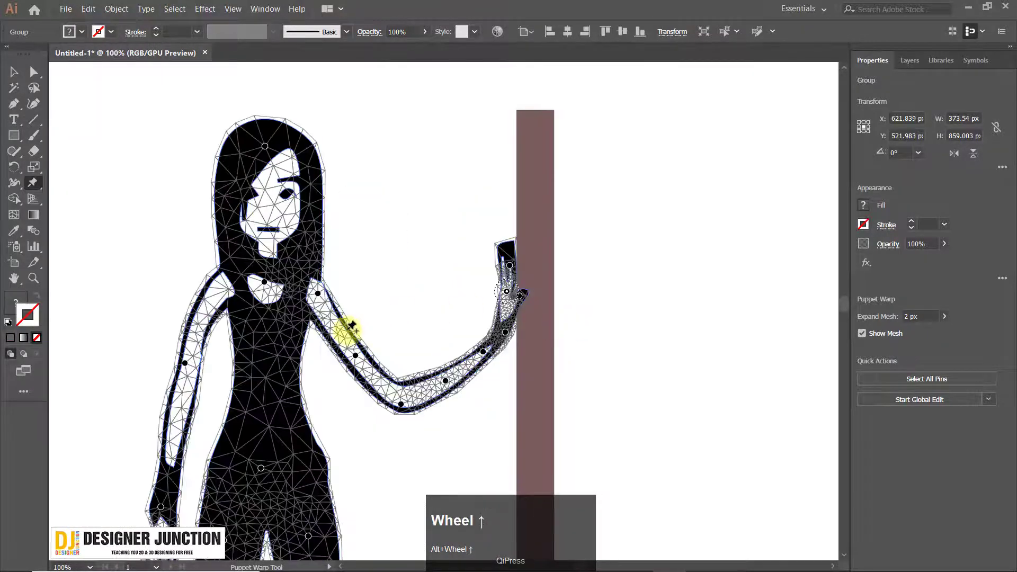
Step: Undo a small move of the waist pin and add a pin in the middle of the upper torso
drag(335, 354, 359, 241)
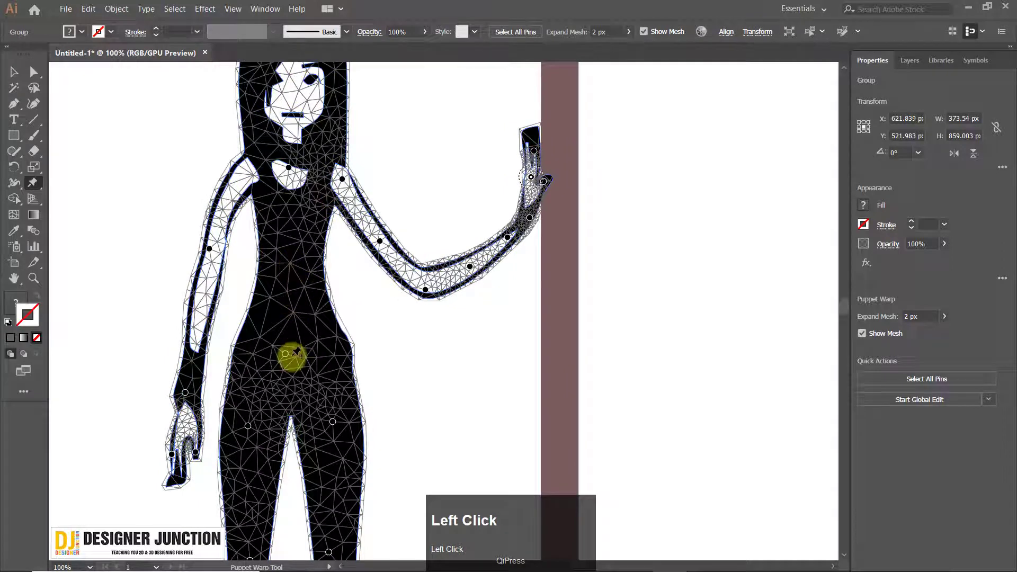
mouse_move(286, 359)
mouse_down()
mouse_move(321, 352)
mouse_move(268, 347)
mouse_move(334, 347)
mouse_move(295, 344)
mouse_up()
key(ctrl+z)
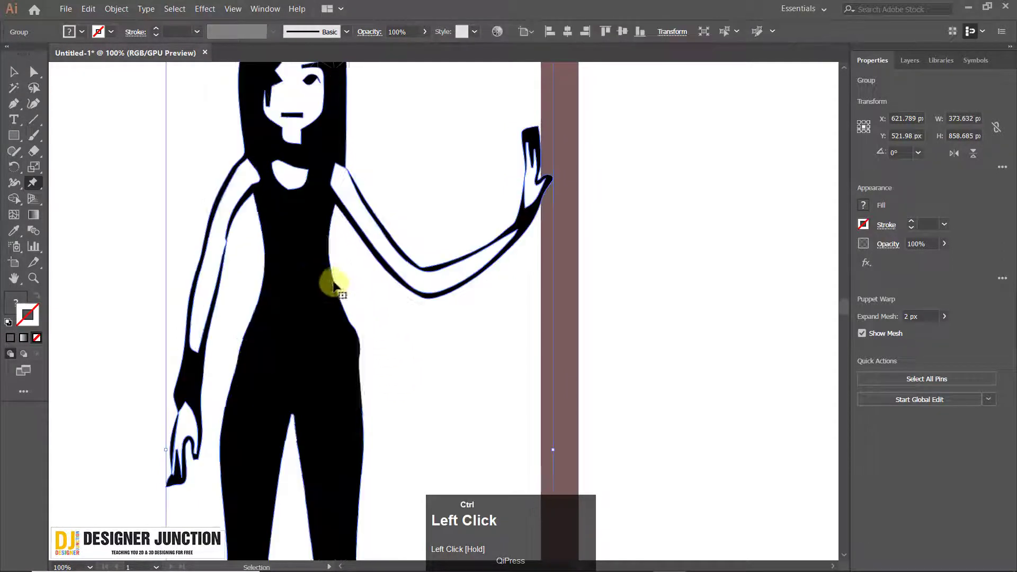
click(293, 245)
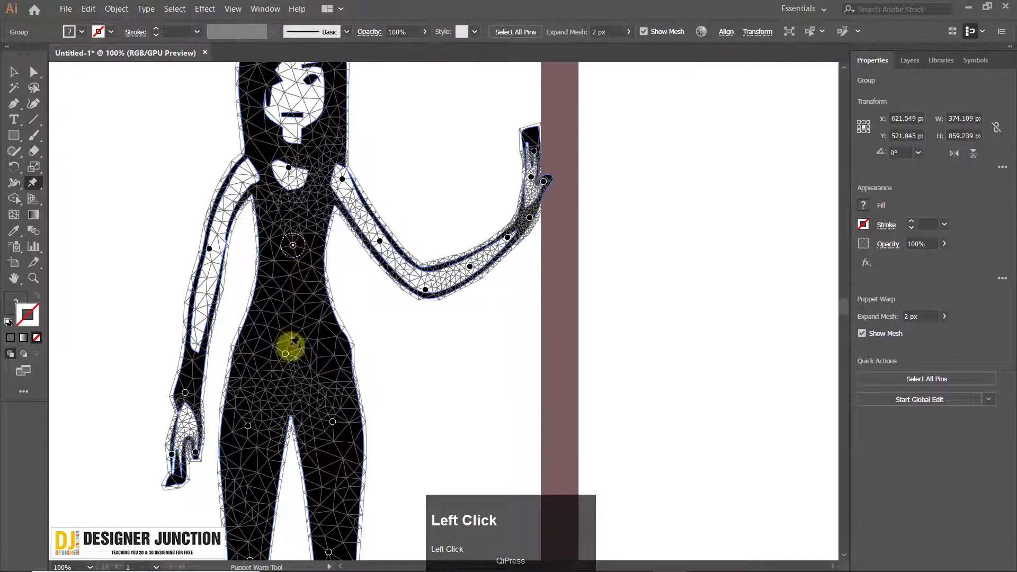
Step: Try shifting the waist pin sideways and moving the head pin to tilt the figure, and undo these changes
mouse_move(285, 359)
mouse_down()
mouse_move(345, 351)
mouse_move(256, 357)
mouse_move(286, 356)
mouse_up()
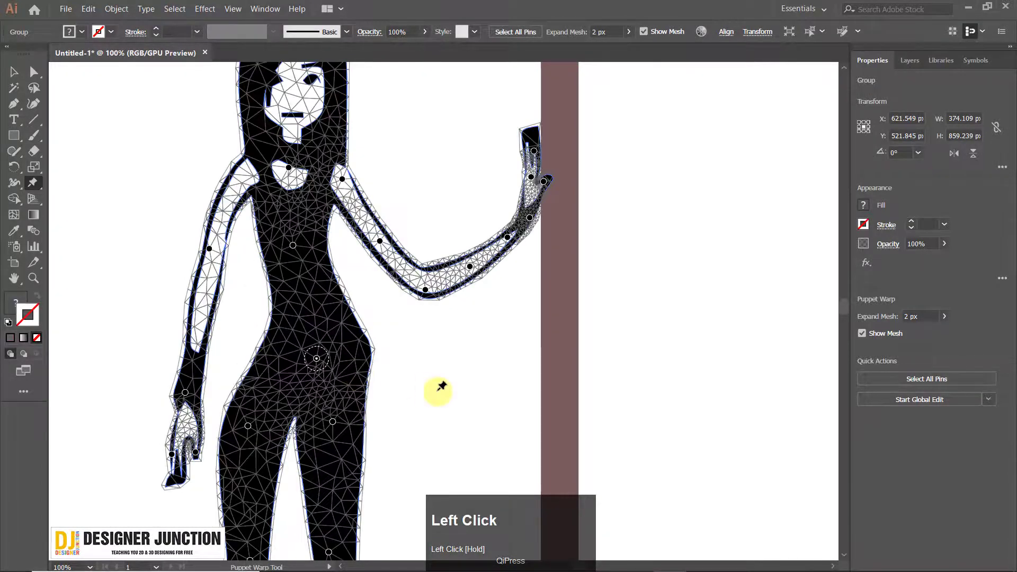
key(ctrl+z)
scroll(390, 368, down, 3)
drag(393, 364, 378, 229)
scroll(389, 301, up, 1)
drag(321, 169, 307, 153)
key(ctrl+z)
scroll(346, 136, up, 2)
click(315, 148)
key(ctrl+z)
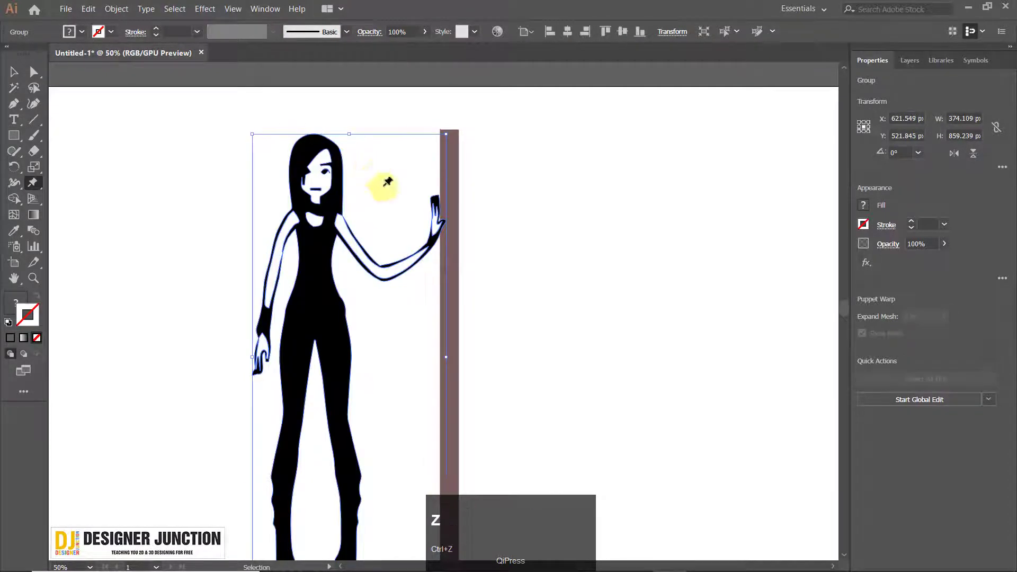
Step: Try bending the leg away from the bar by moving its knee and shin pins, undo both moves, and deselect the figure
click(387, 182)
scroll(429, 165, down, 3)
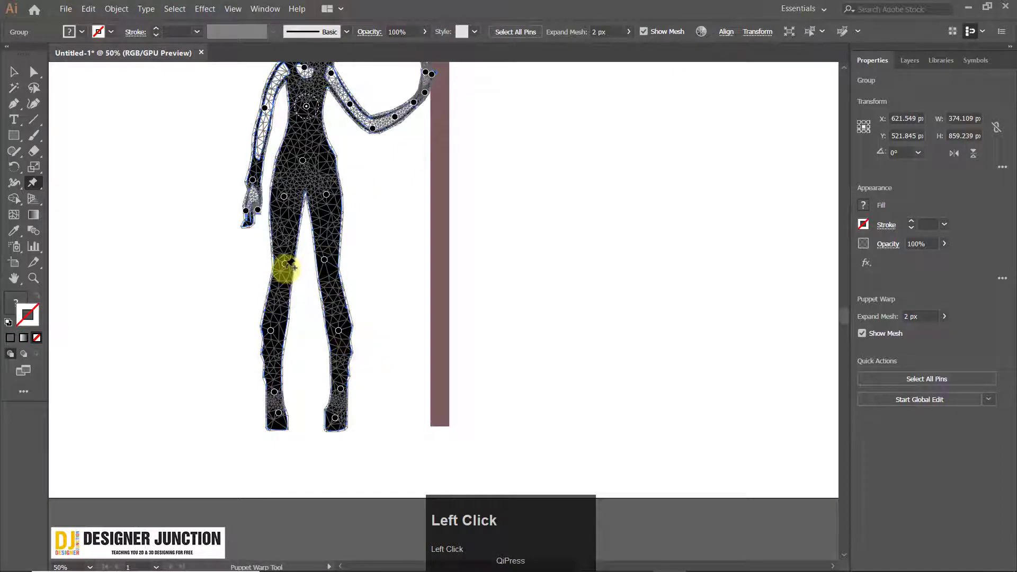
drag(284, 263, 275, 269)
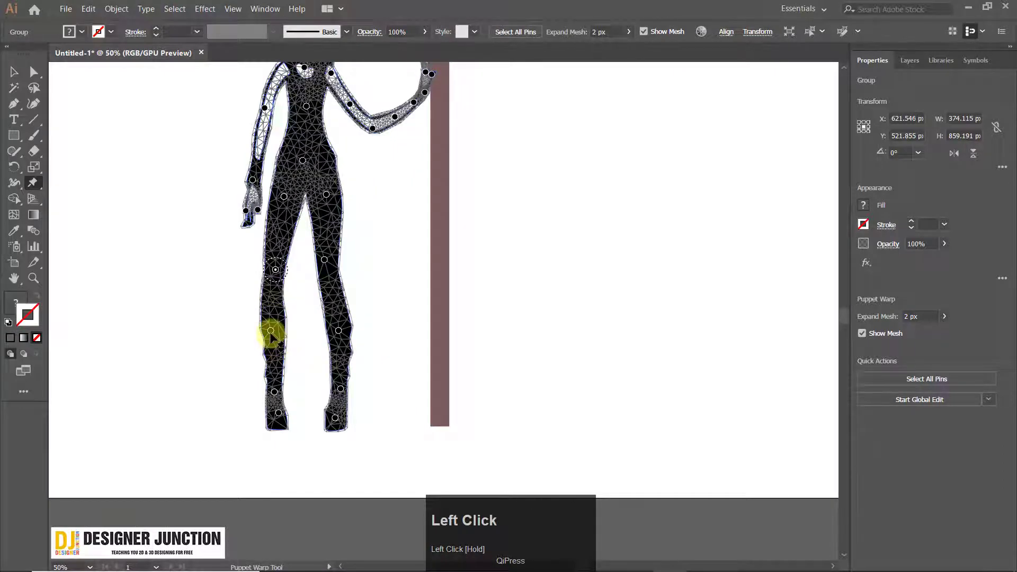
drag(269, 332, 295, 335)
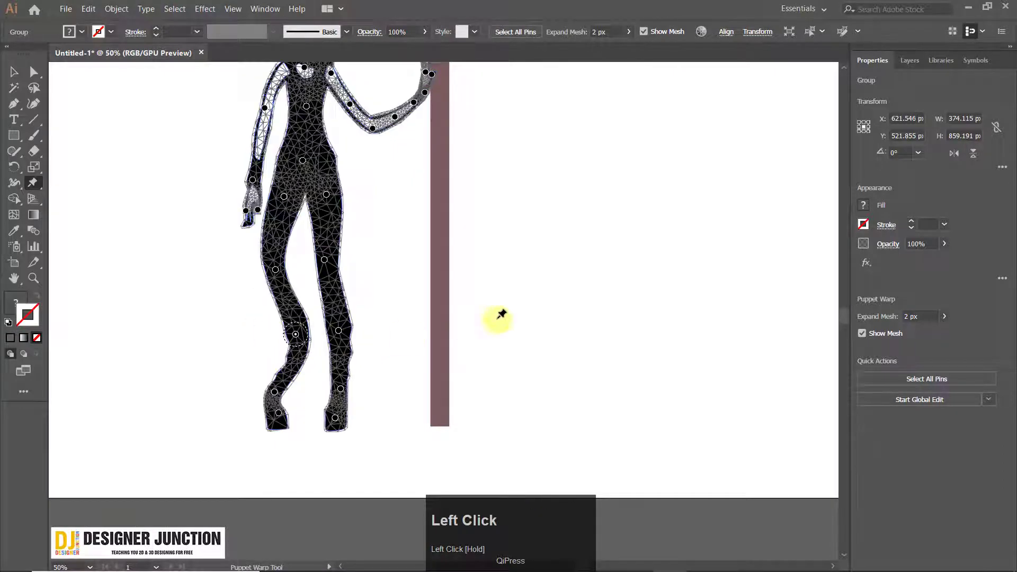
key(ctrl)
key(ctrl+z)
drag(439, 276, 417, 345)
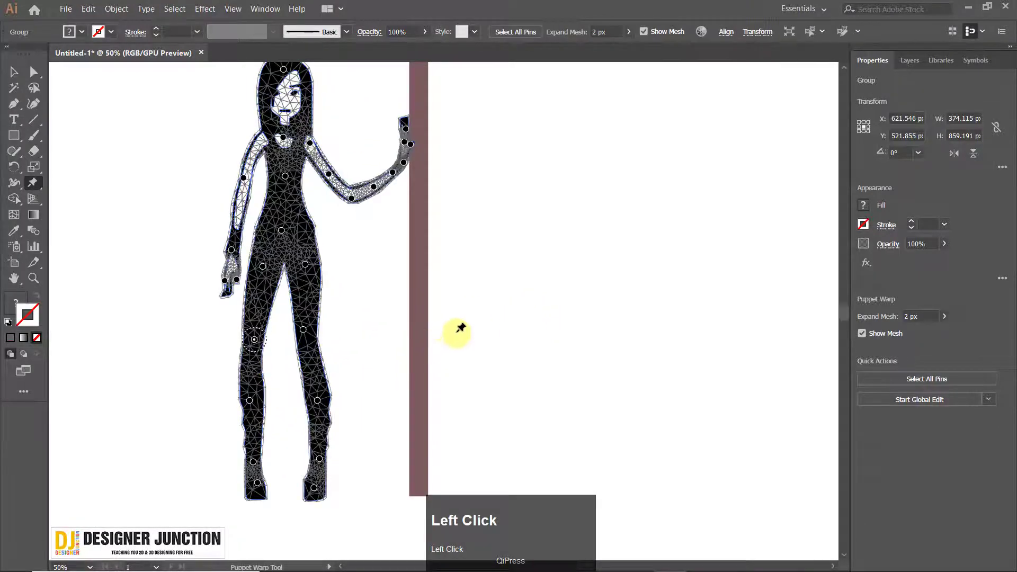
key(ctrl+z)
drag(390, 295, 354, 328)
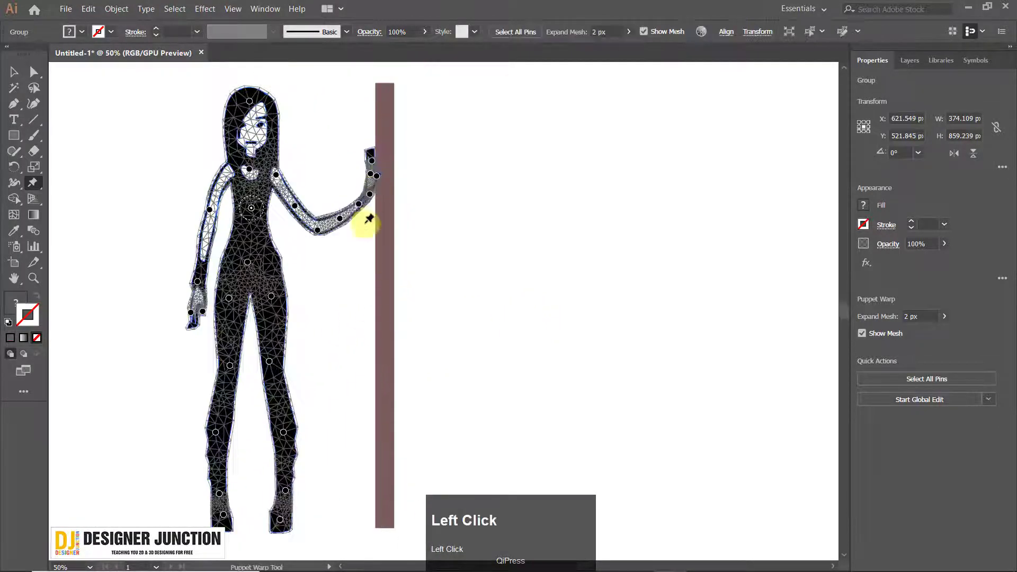
ctrl+click(459, 275)
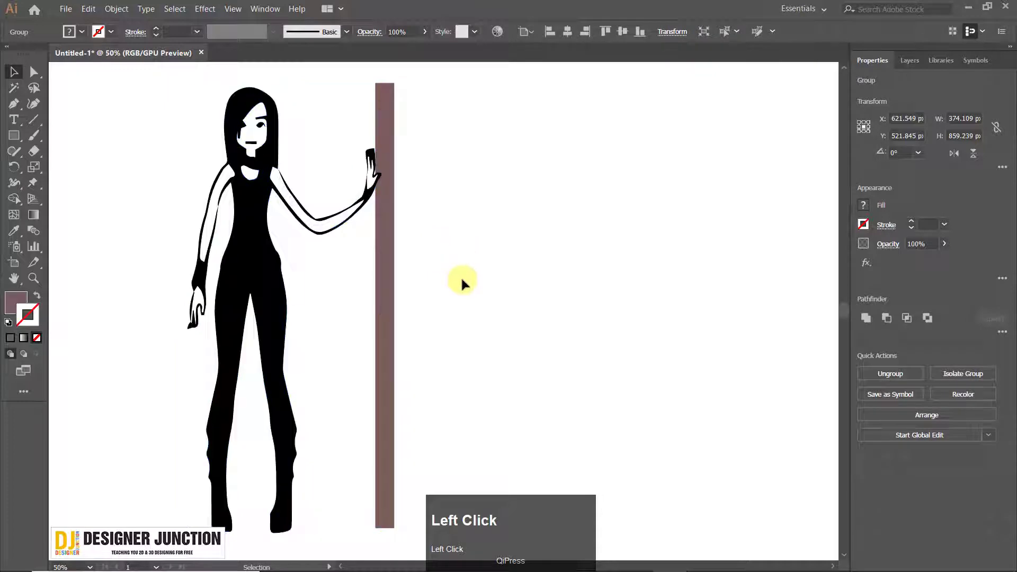
Step: Move the vertical bar horizontally toward the figure so that it sits behind the raised hand
scroll(458, 280, down, 2)
alt+scroll(482, 310, up, 2)
drag(382, 286, 350, 272)
Step: Resume Puppet Warp on the figure and move the raised hand and forearm pins back to the bar's near edge
click(304, 210)
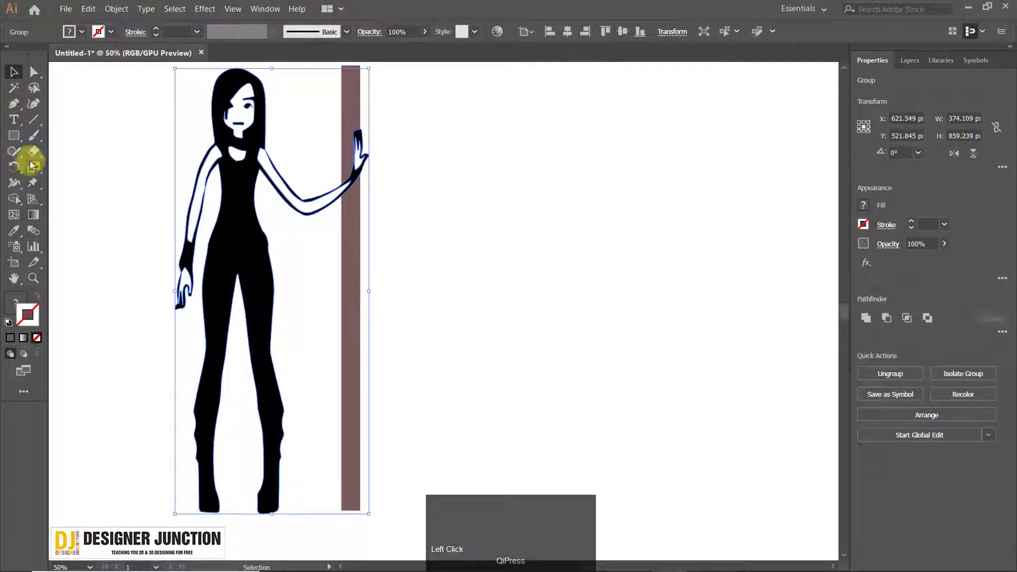
click(32, 182)
alt+scroll(368, 170, up, 2)
click(401, 125)
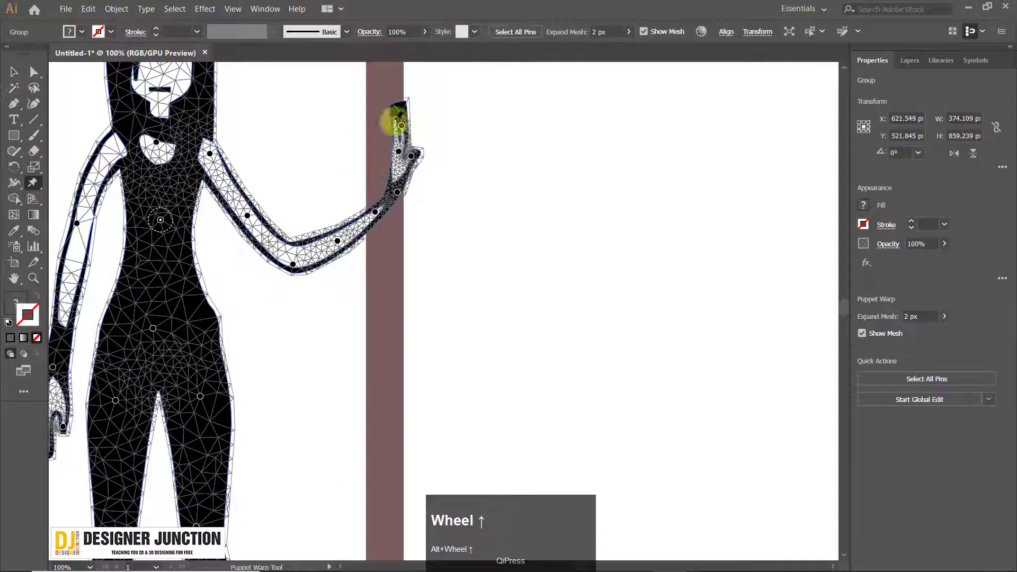
click(400, 124)
drag(402, 128, 364, 120)
drag(397, 154, 330, 234)
Step: Adjust the raised arm's elbow, upper-arm, forearm and wrist pins to smooth the bend toward the repositioned hand
drag(293, 264, 278, 270)
drag(247, 215, 238, 219)
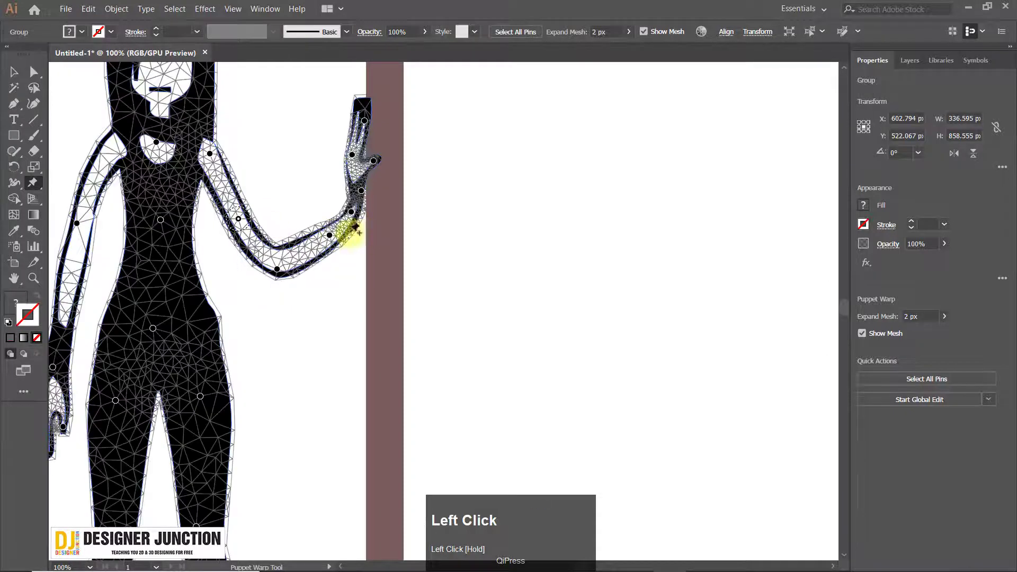
drag(315, 247, 320, 246)
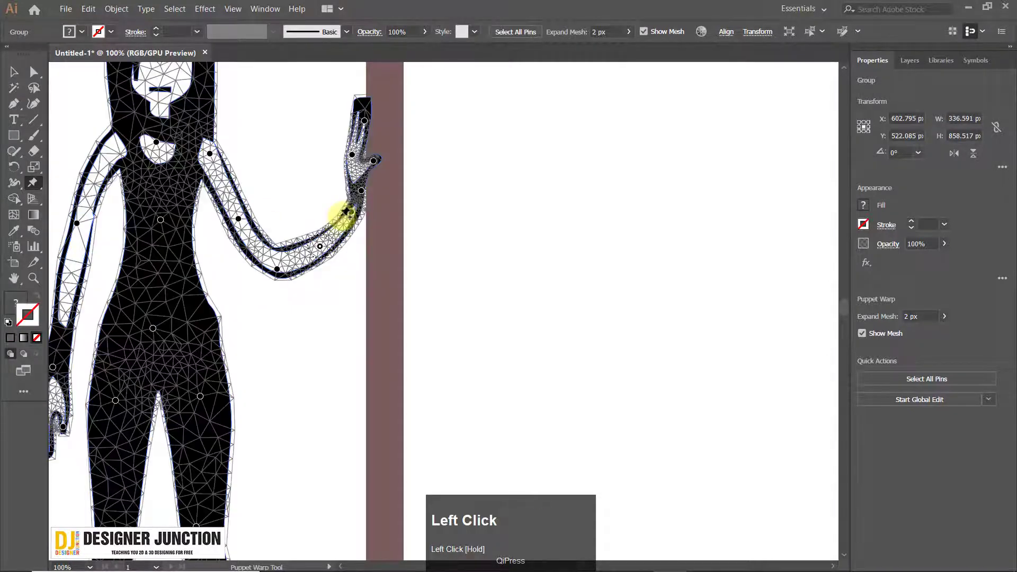
drag(351, 214, 345, 211)
drag(363, 194, 363, 193)
drag(320, 246, 317, 243)
Step: Nudge the raised hand's finger and palm pins to align the hand with the bar, and leave Puppet Warp
drag(380, 164, 392, 234)
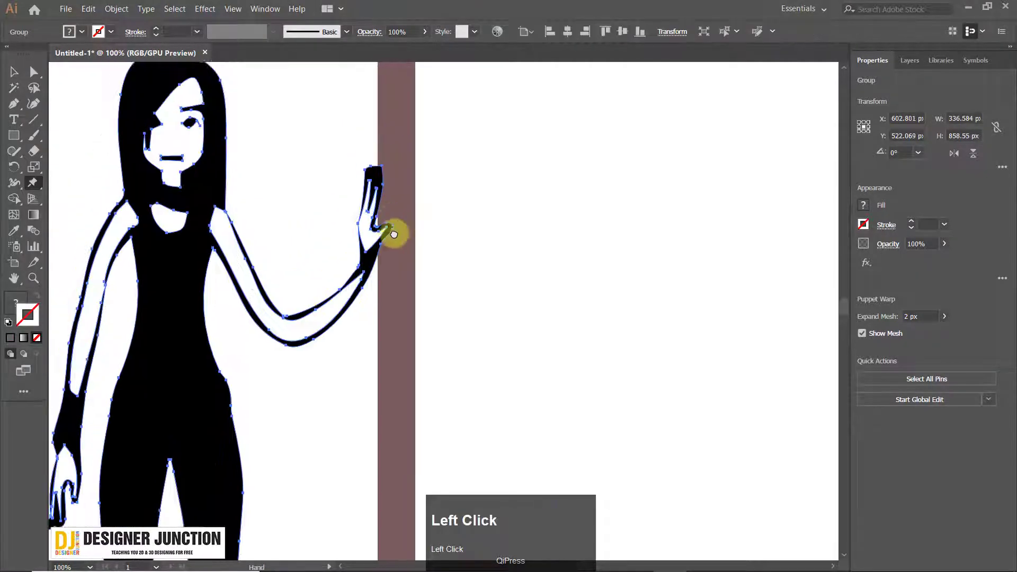
drag(375, 193, 371, 184)
drag(364, 224, 385, 224)
scroll(431, 238, down, 4)
click(14, 72)
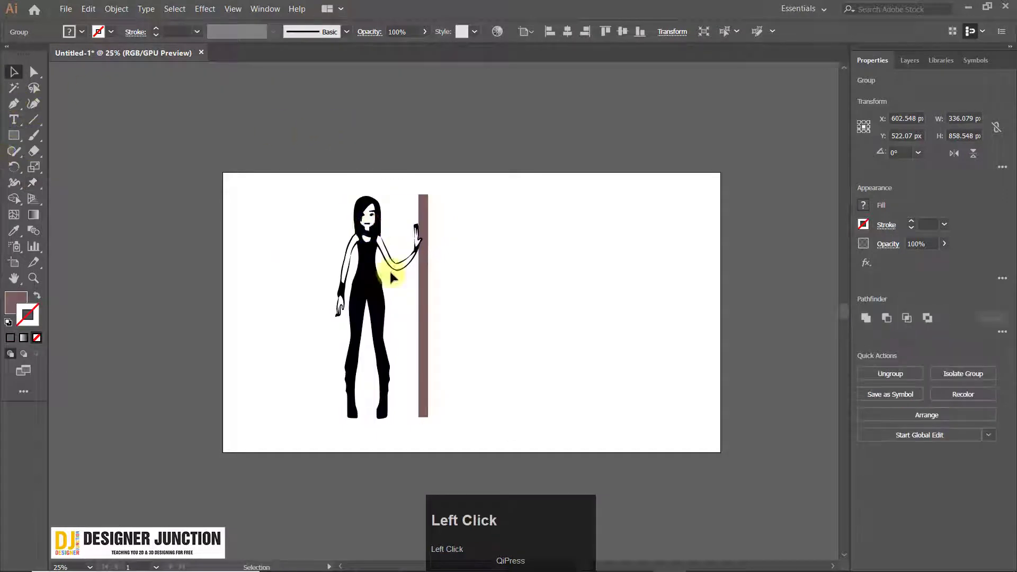
click(391, 272)
scroll(406, 328, up, 1)
key(space)
drag(590, 316, 519, 310)
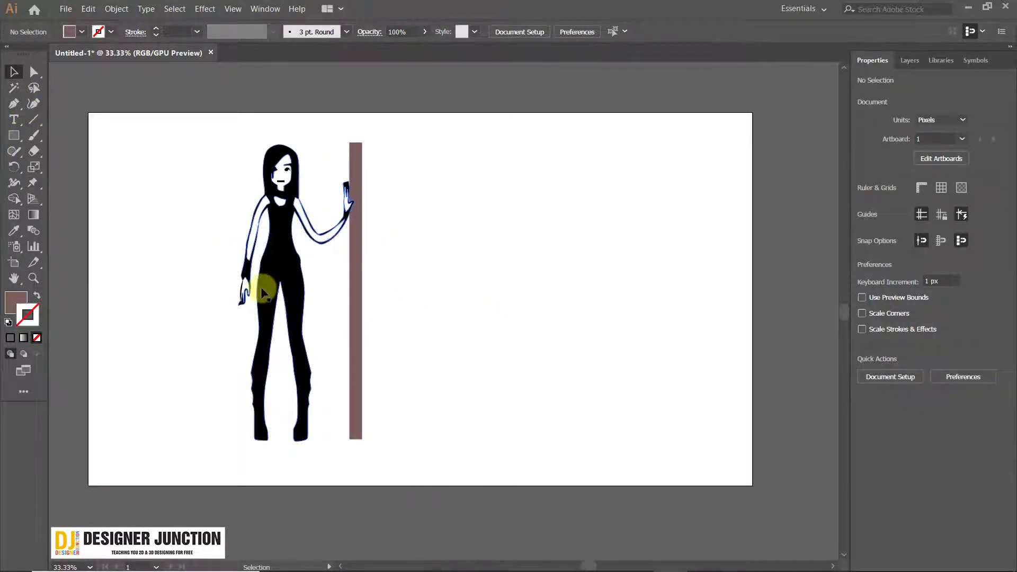
click(291, 323)
click(386, 243)
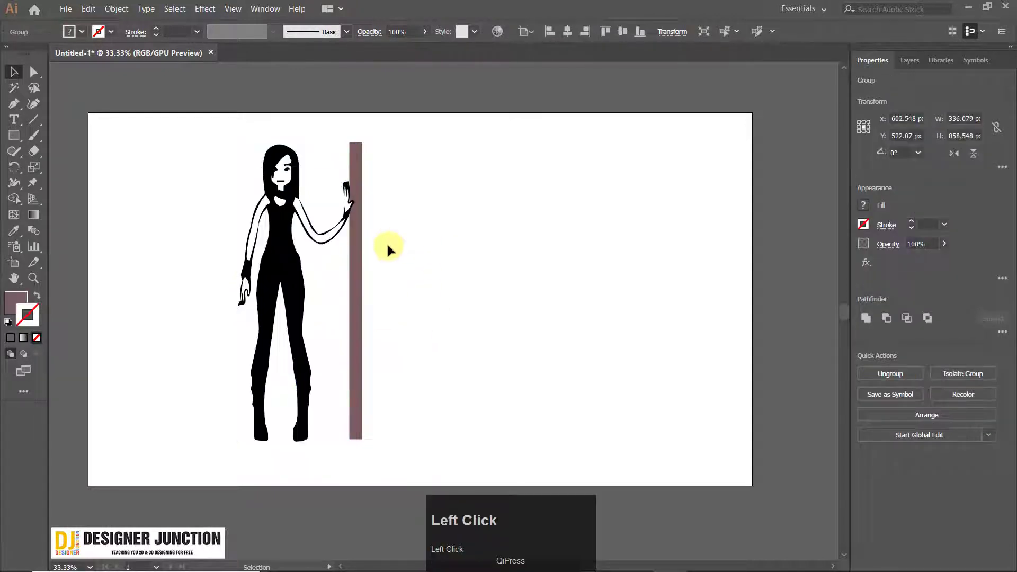
Step: Draw a horizontal line about 607 px long beside the bar, and widen its middle to about 73 pt with the Width tool
click(33, 119)
click(475, 207)
click(538, 284)
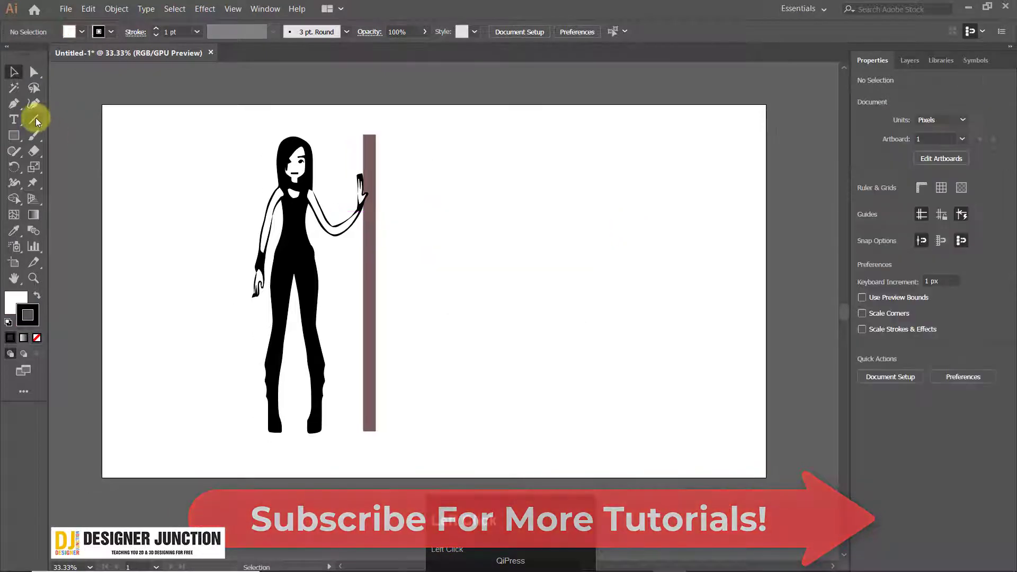
click(36, 119)
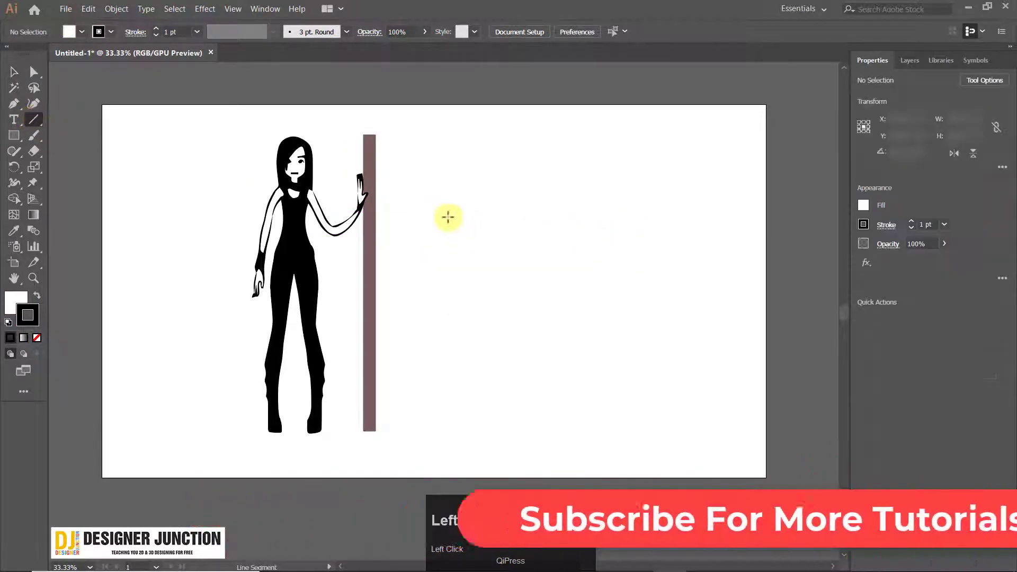
drag(448, 218, 658, 220)
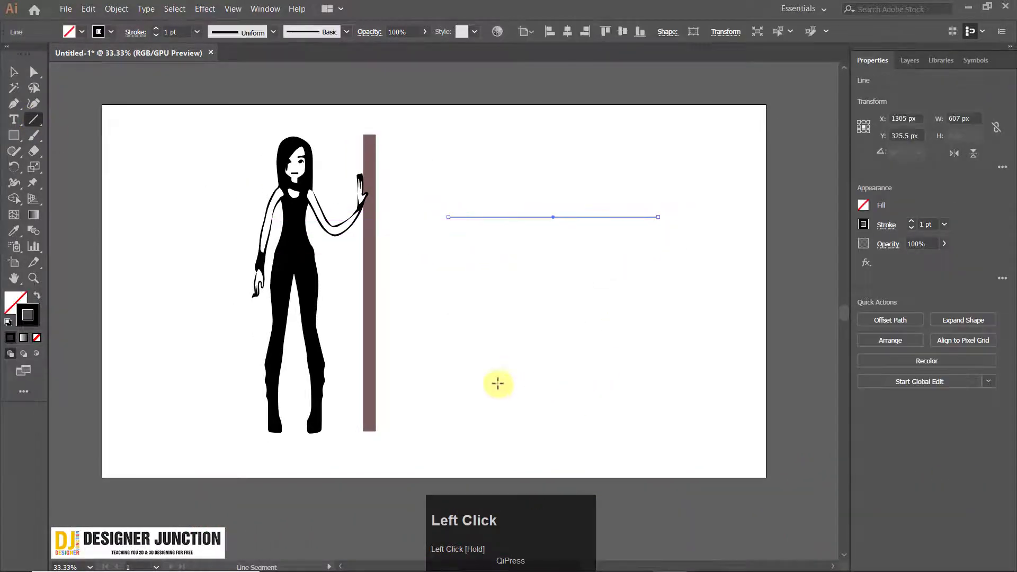
click(14, 184)
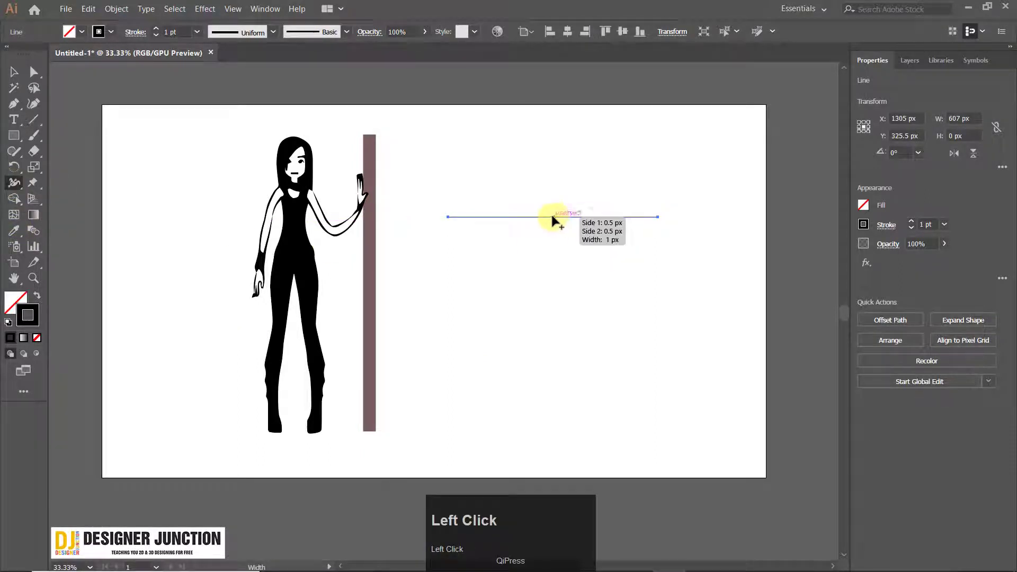
mouse_move(552, 216)
mouse_down()
mouse_move(566, 181)
mouse_move(563, 230)
mouse_up()
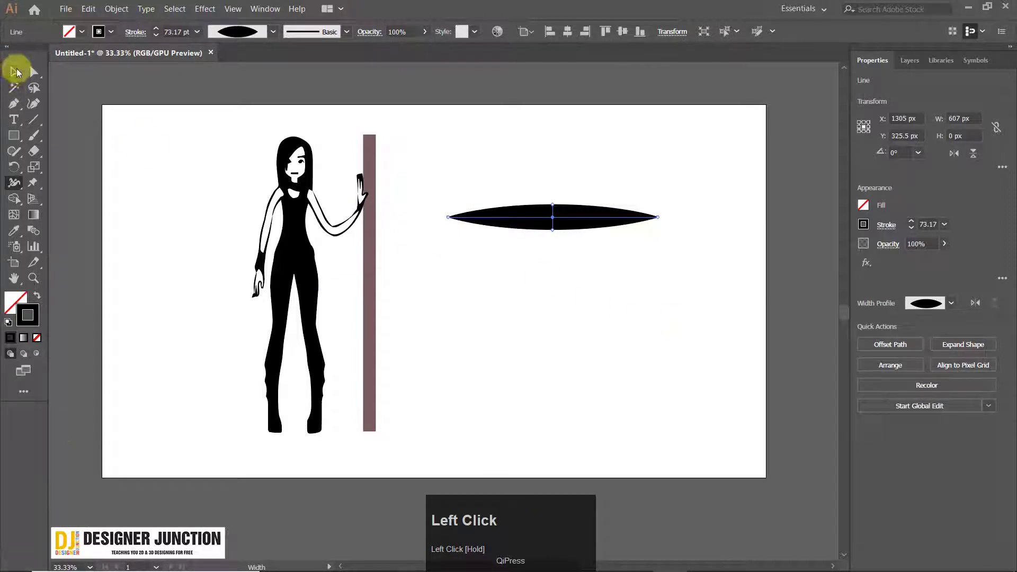
Step: Set the leaf-shaped line's stroke colour to dark green and deselect it
double_click(32, 316)
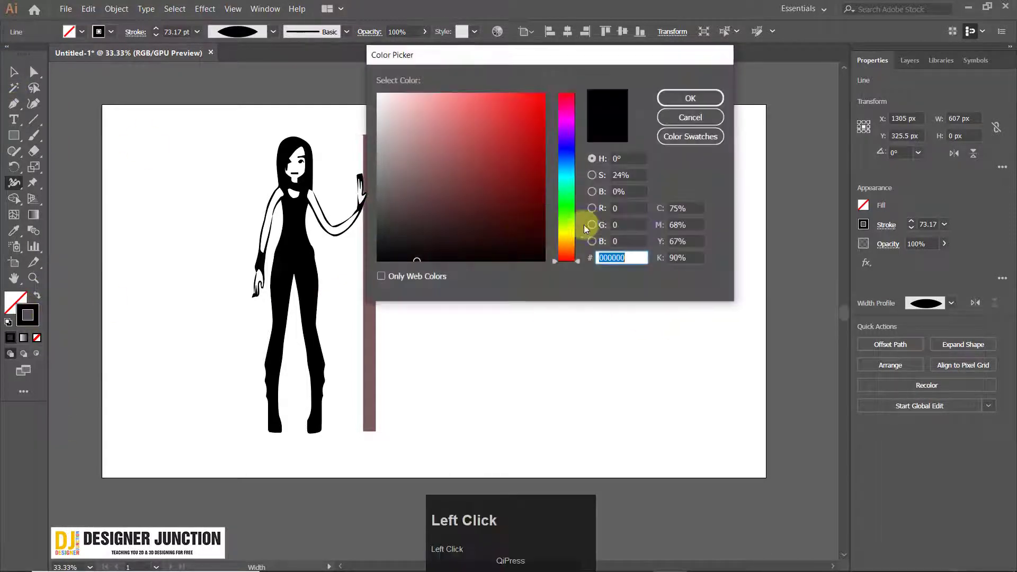
drag(475, 208, 457, 201)
click(567, 213)
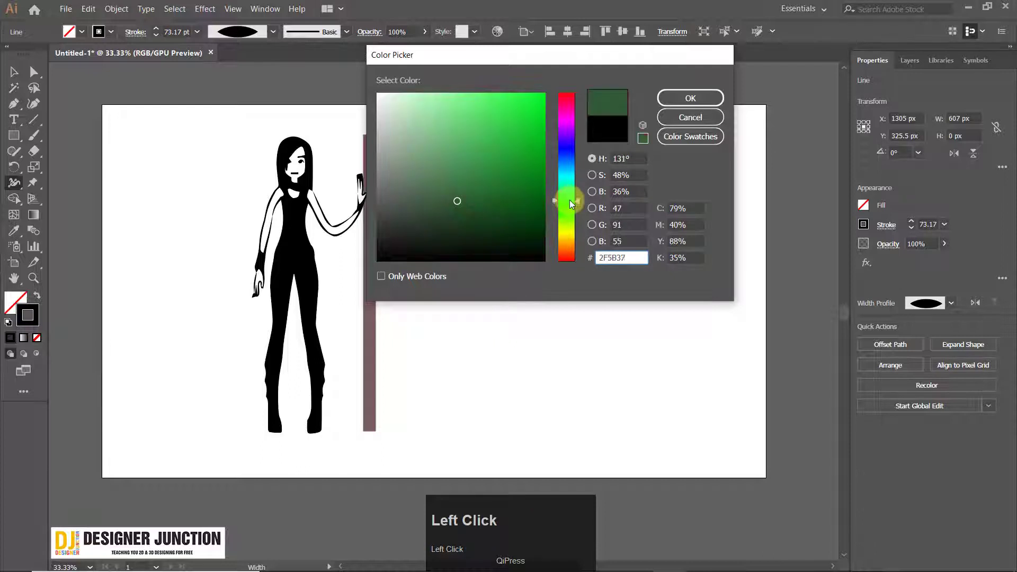
click(689, 98)
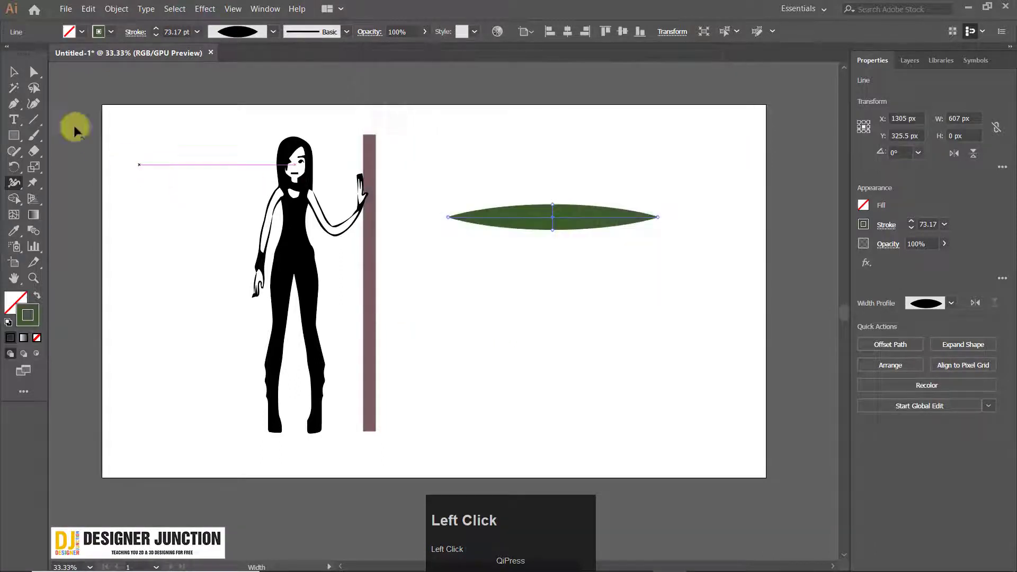
click(15, 73)
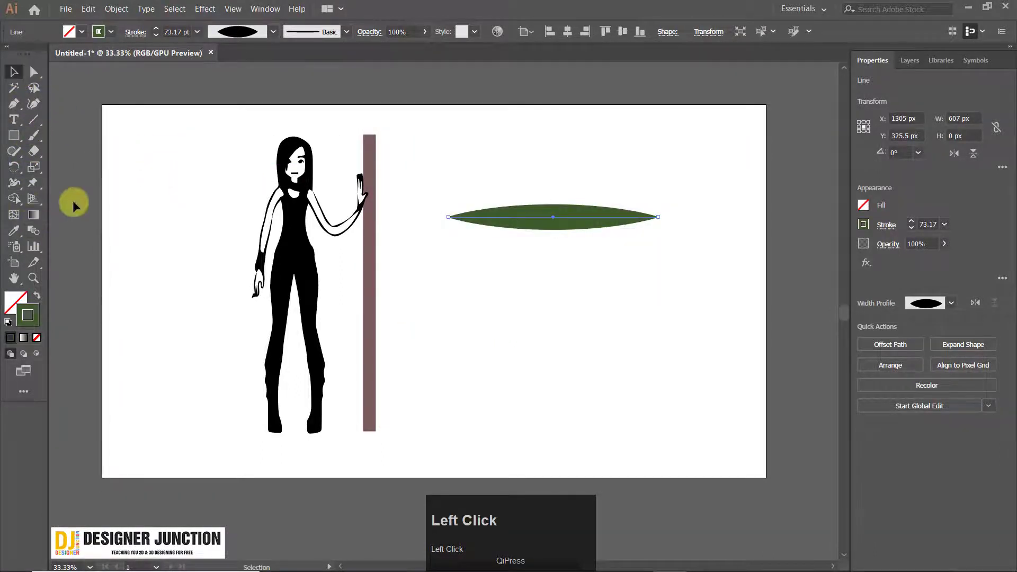
click(378, 109)
click(546, 257)
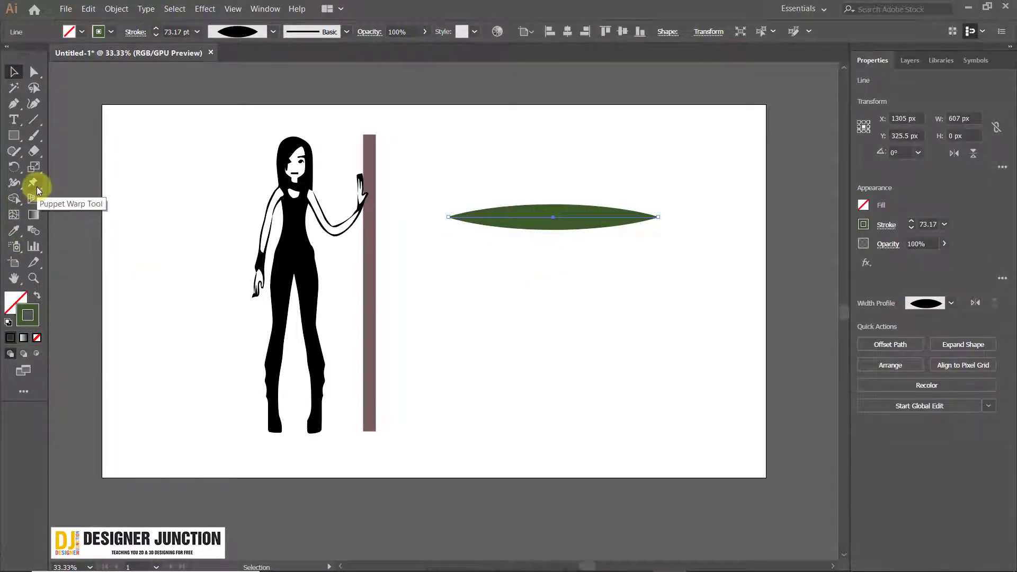
click(14, 71)
click(143, 62)
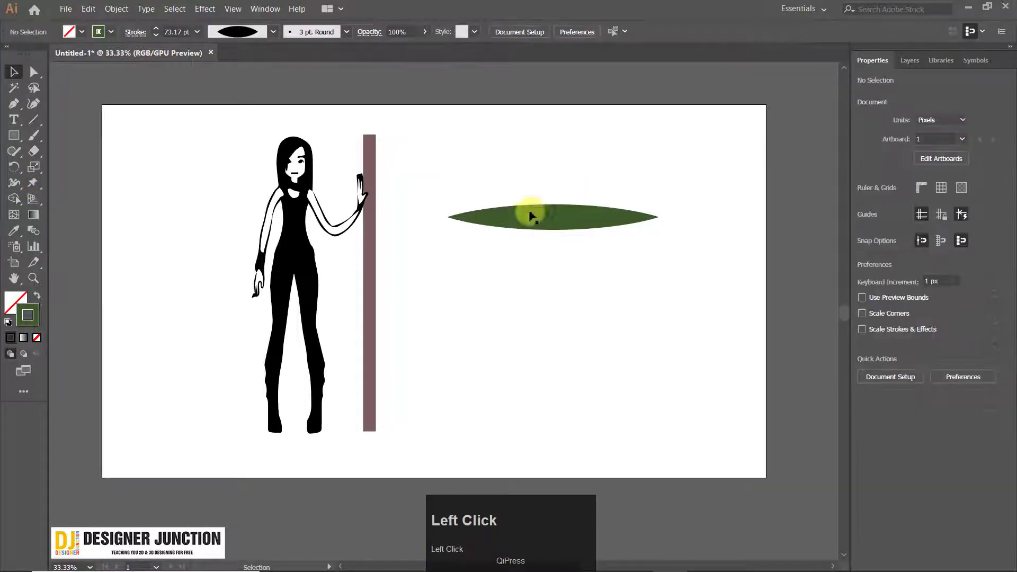
Step: Move the green leaf shape higher on the artboard and add a Puppet Warp pin at its centre
drag(531, 215, 537, 163)
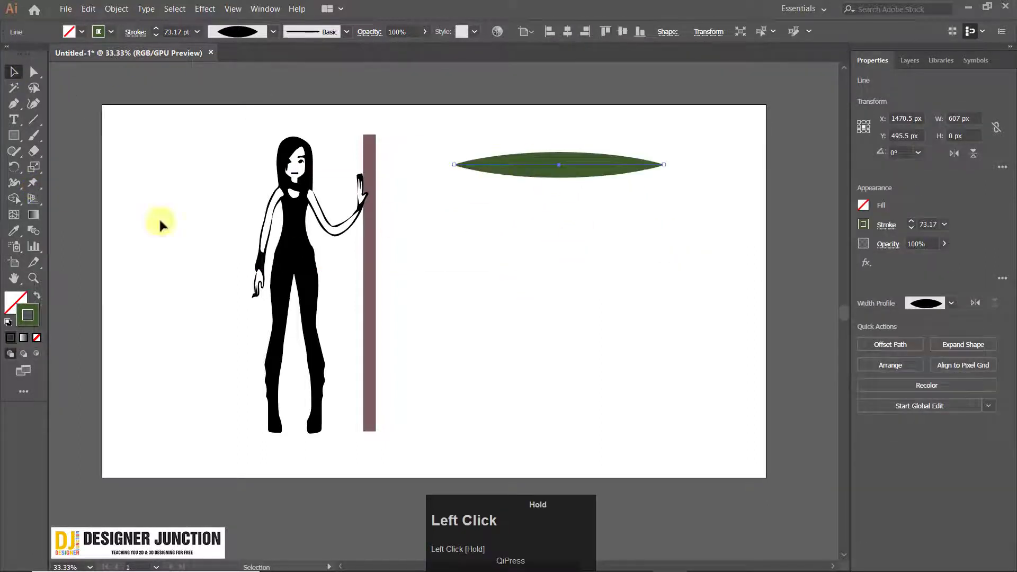
click(33, 182)
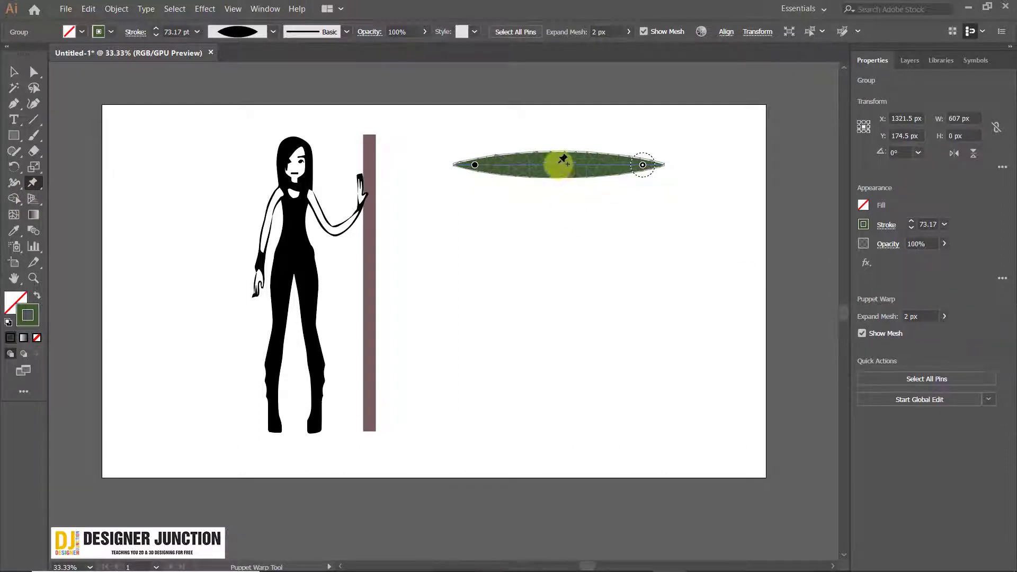
click(560, 165)
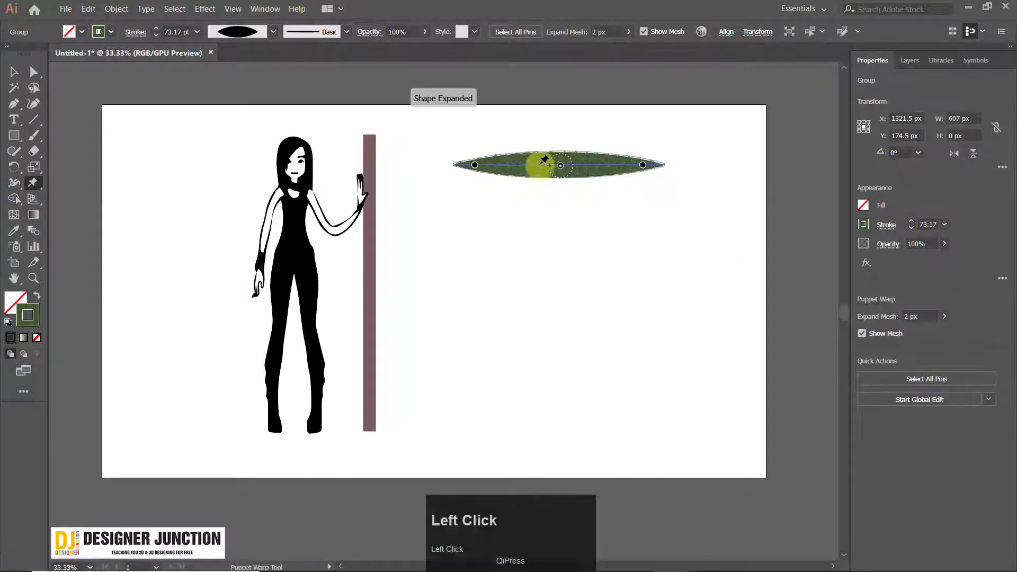
key(ctrl+z)
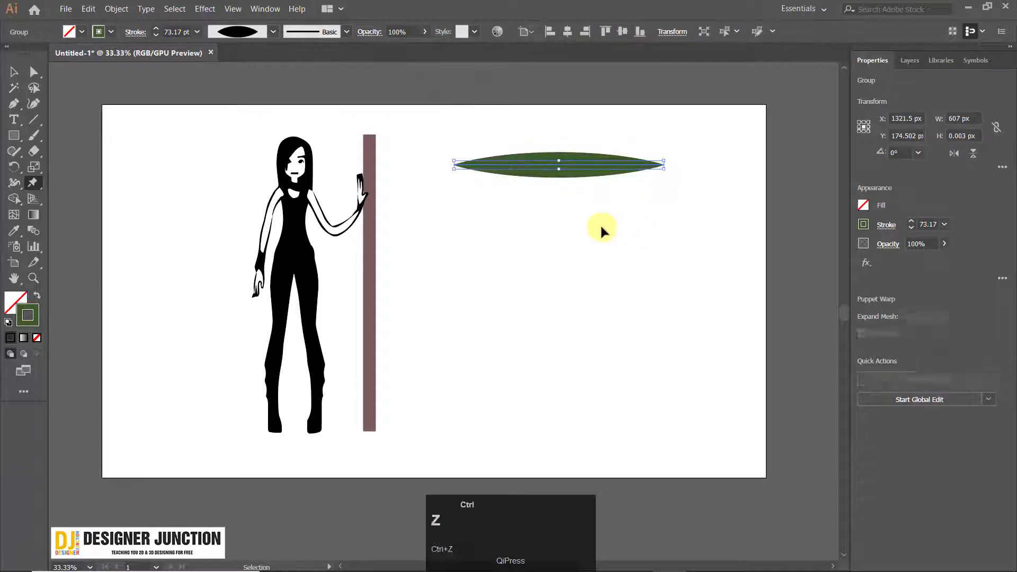
Step: Pull the leaf's left-end pin down and shift the added pins outward, bending the leaf into a C-shaped curve
drag(475, 166, 491, 244)
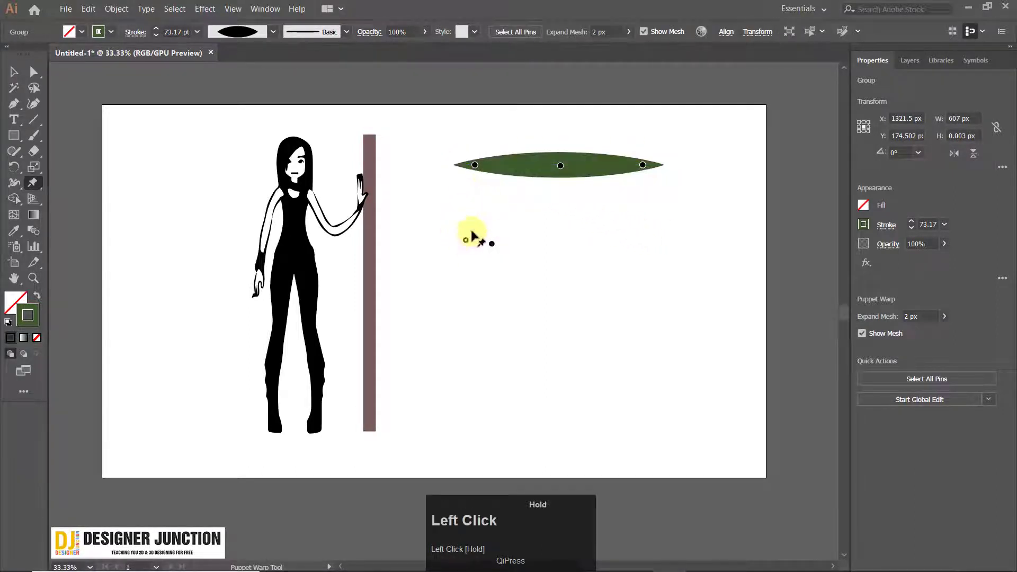
drag(477, 165, 448, 201)
click(508, 185)
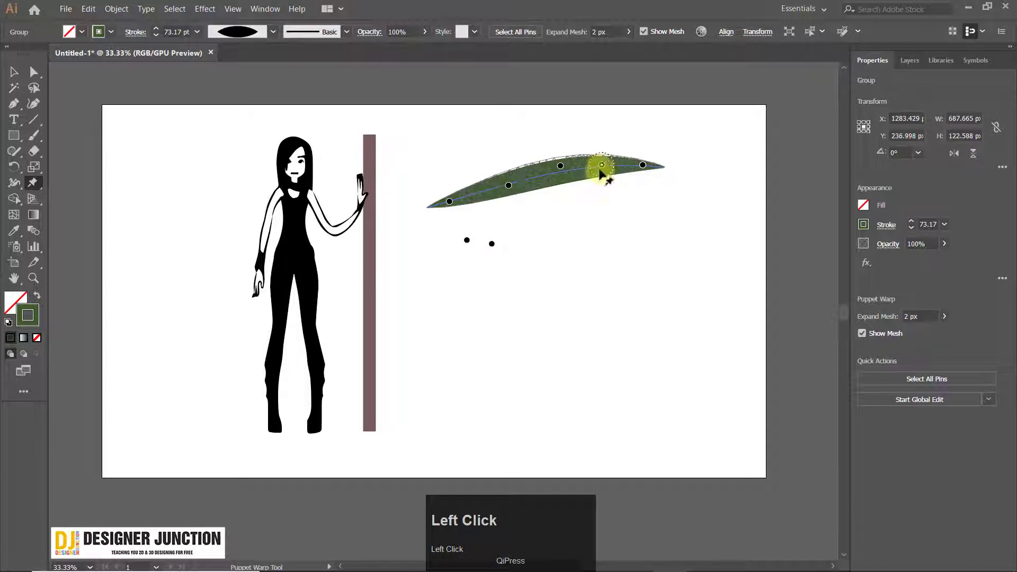
drag(450, 203, 490, 344)
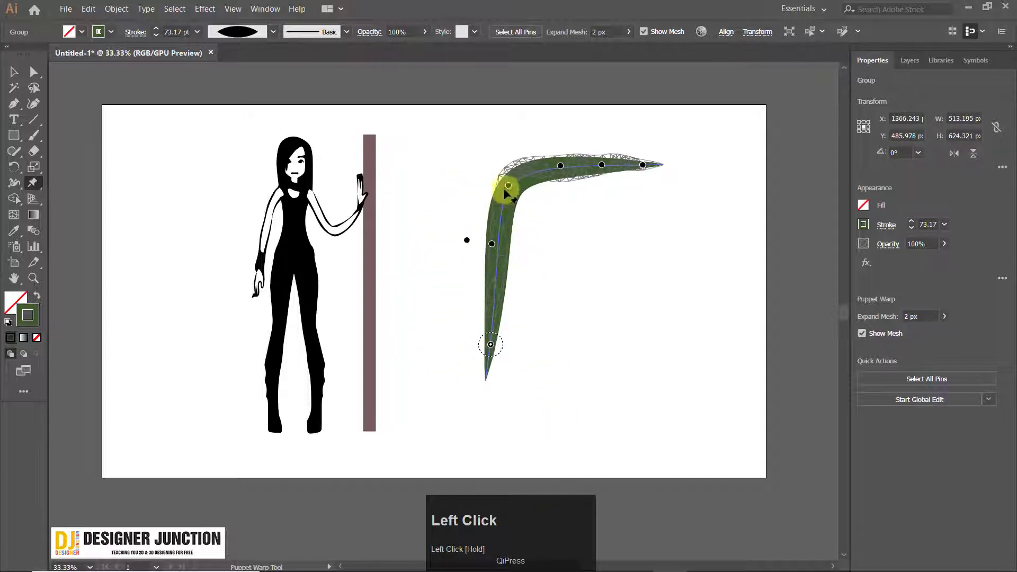
drag(505, 193, 422, 276)
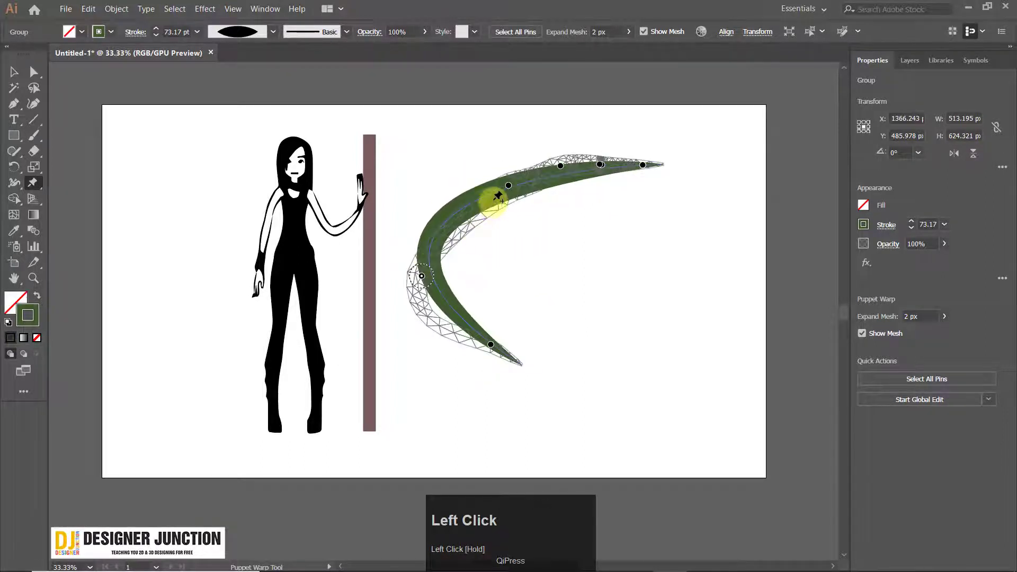
Step: Reposition the pins along the curved leaf's upper and left sides to form a taller, rounder arch
mouse_move(509, 188)
mouse_down()
mouse_move(476, 159)
mouse_move(494, 143)
mouse_move(502, 171)
mouse_up()
drag(557, 165, 562, 201)
key(ctrl+z)
drag(605, 164, 458, 151)
key(ctrl+z)
mouse_move(421, 277)
mouse_down()
mouse_move(447, 277)
mouse_move(458, 295)
mouse_move(471, 289)
mouse_move(466, 302)
mouse_move(404, 257)
mouse_move(466, 269)
mouse_move(427, 263)
mouse_up()
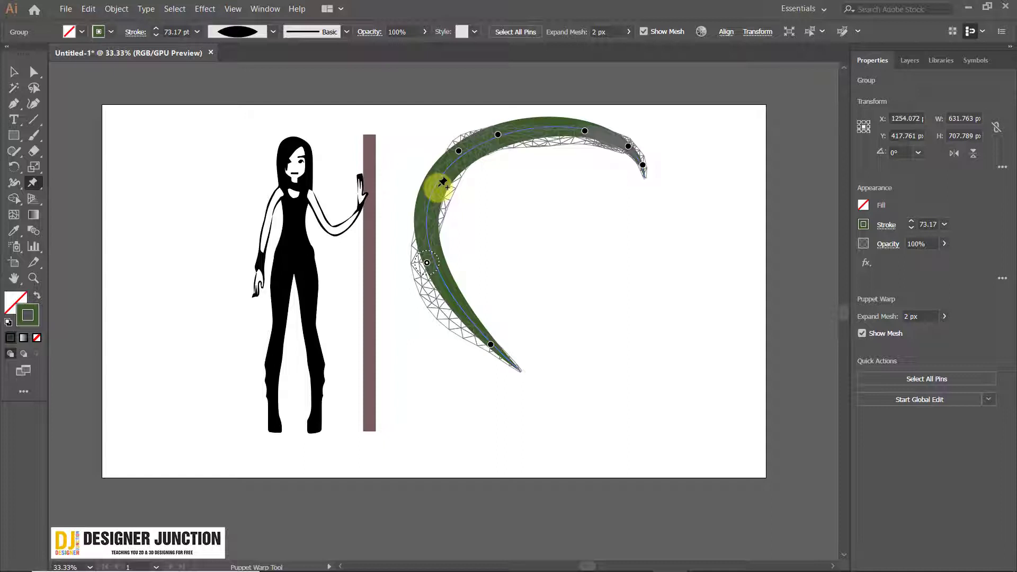
Step: Move the curved leaf about 115 px right and 69 px down on the artboard
click(14, 72)
click(458, 193)
drag(442, 170, 493, 220)
Step: Widen the curved leaf with Puppet Warp by pulling its lower-left, top and upper-left pins outward
click(33, 183)
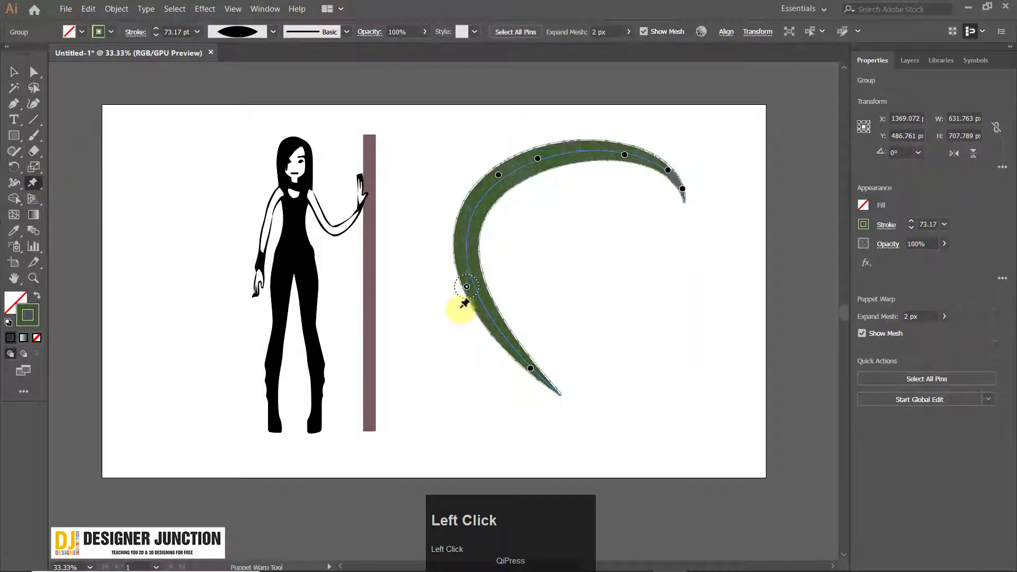
drag(467, 290, 434, 330)
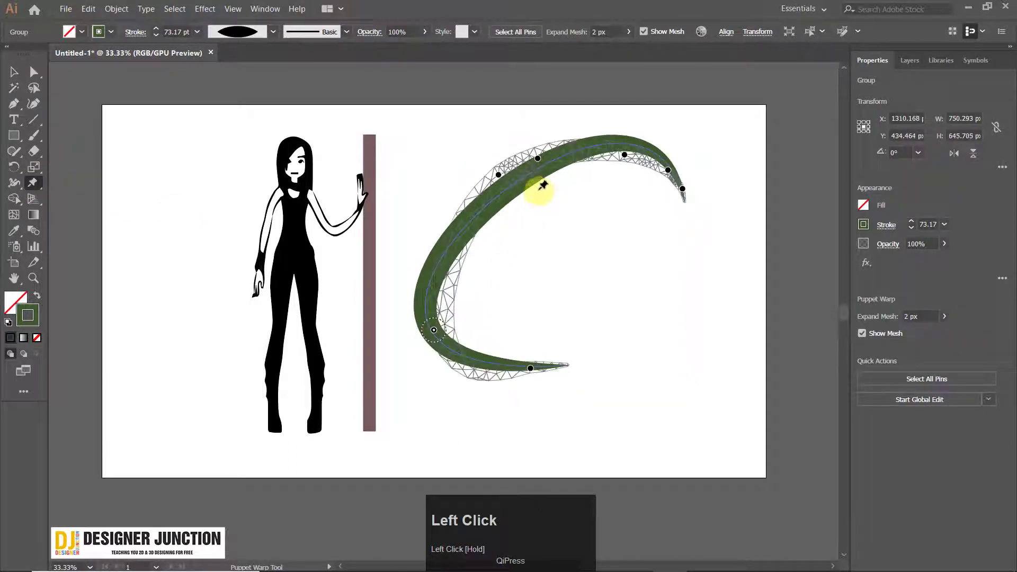
drag(538, 157, 538, 122)
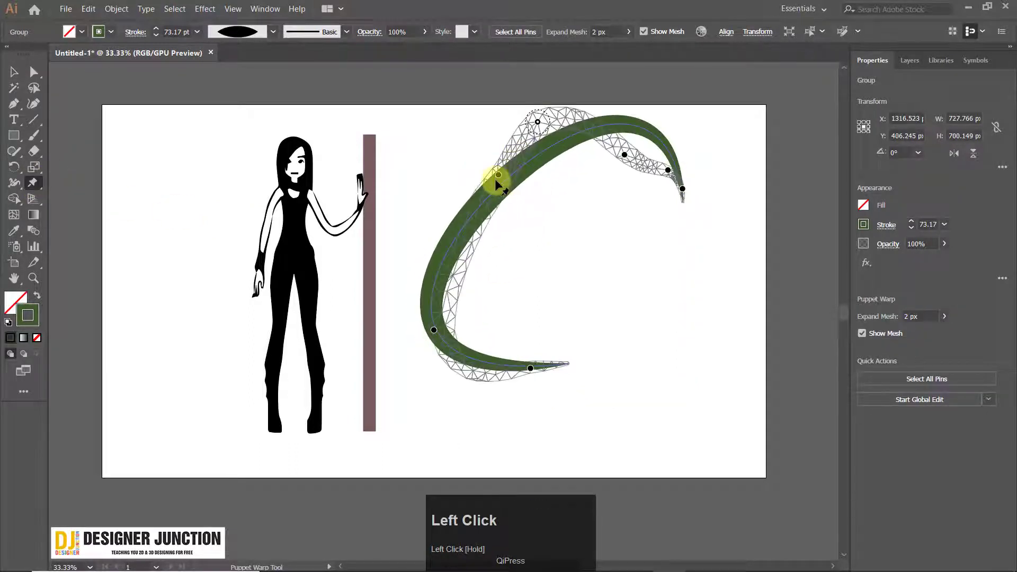
drag(496, 179, 415, 175)
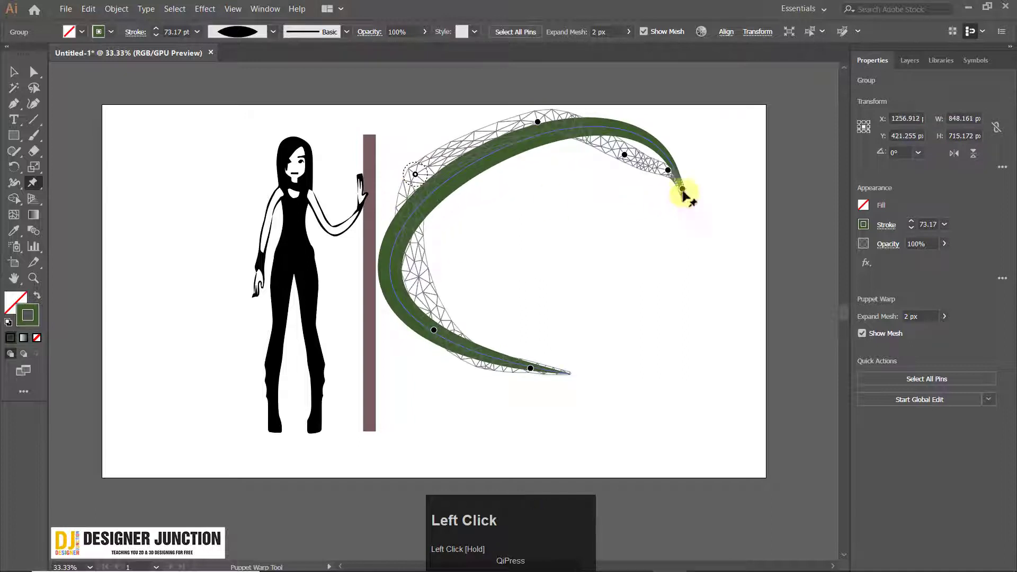
Step: Stretch the leaf's right end downward with Puppet Warp and reshape its right side with the two neighbouring pins
drag(682, 196, 685, 302)
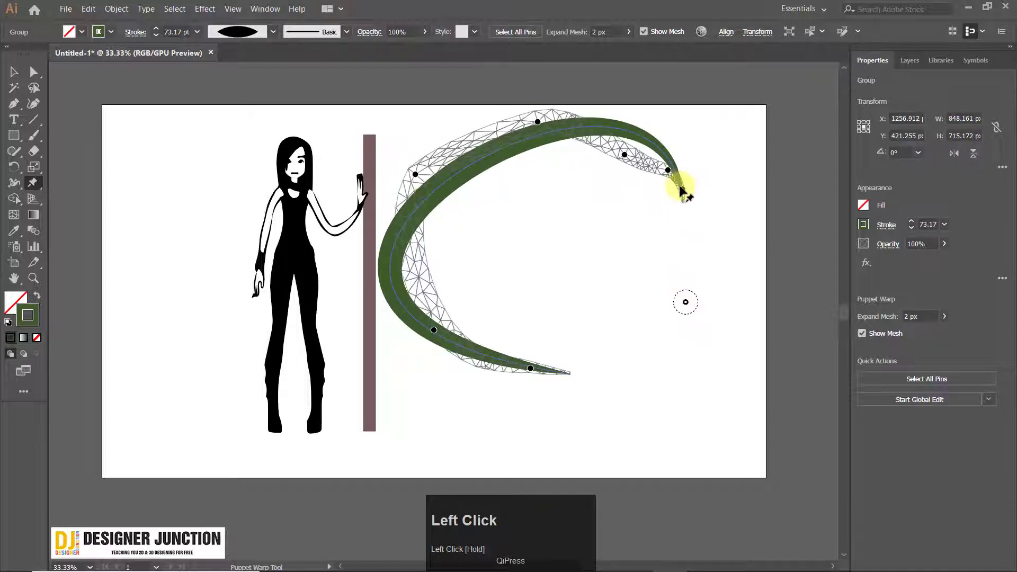
drag(682, 194, 682, 289)
drag(682, 191, 661, 301)
drag(624, 154, 619, 133)
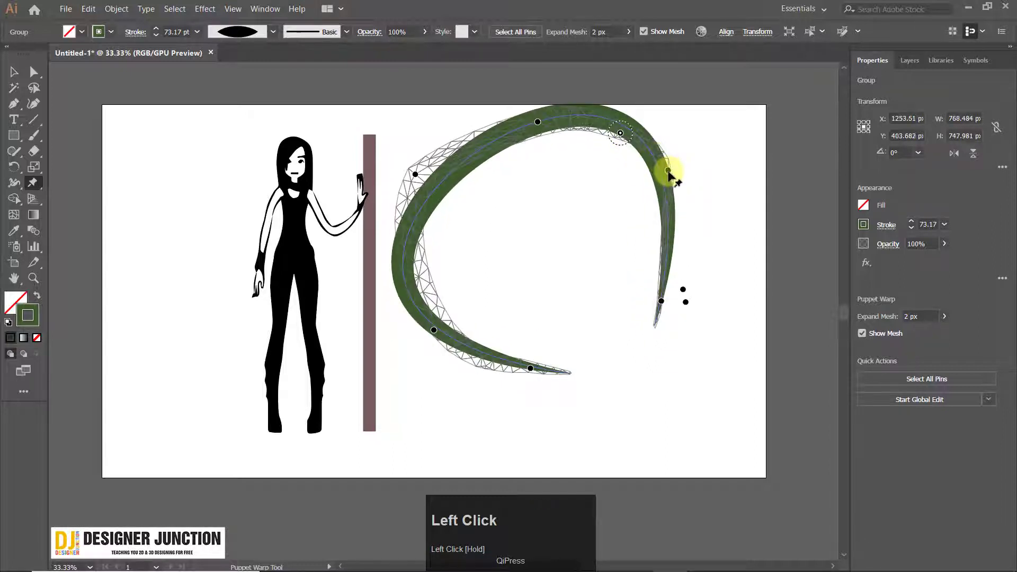
drag(668, 172, 639, 231)
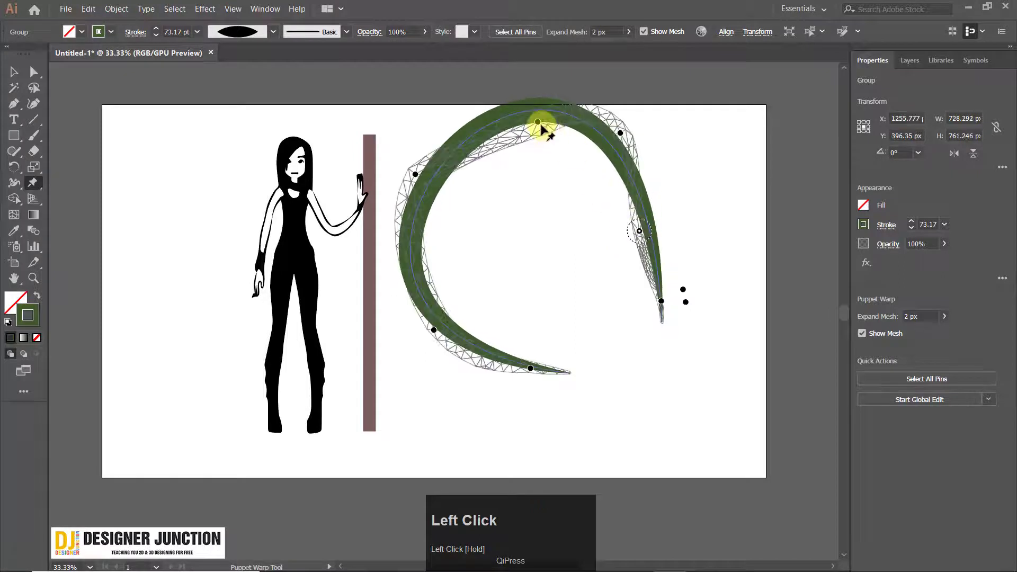
Step: Lower the arch's top pin and nudge its upper-left pin up, leave Puppet Warp, and deselect the leaf
drag(540, 125, 509, 184)
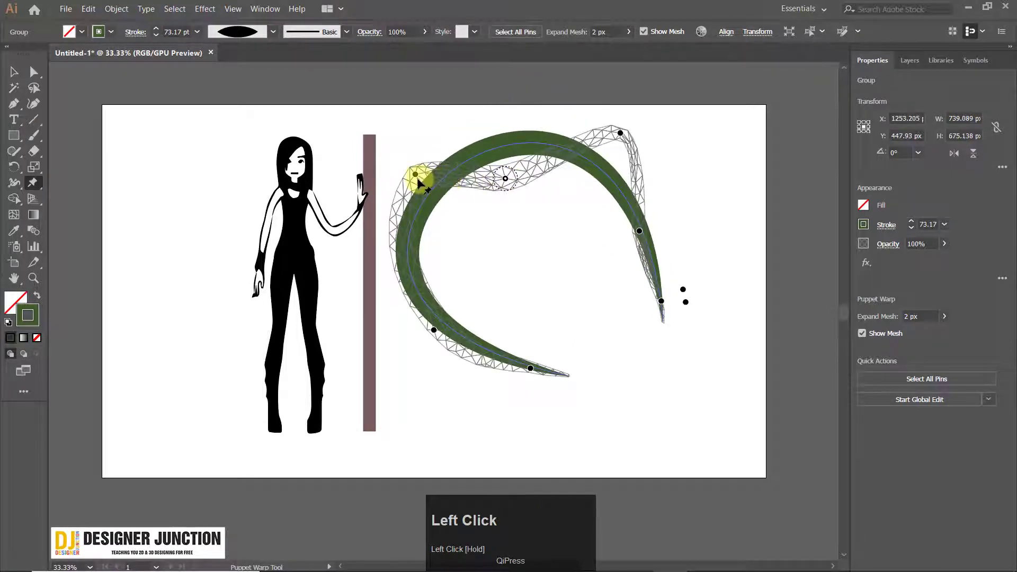
mouse_move(416, 177)
mouse_down()
mouse_move(404, 132)
mouse_move(454, 170)
mouse_move(416, 166)
mouse_up()
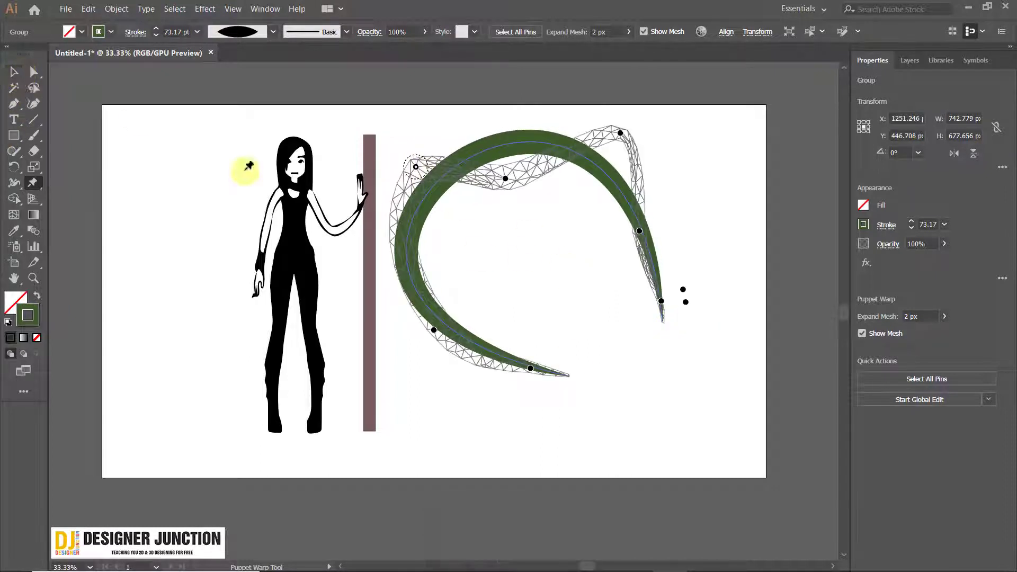
click(15, 73)
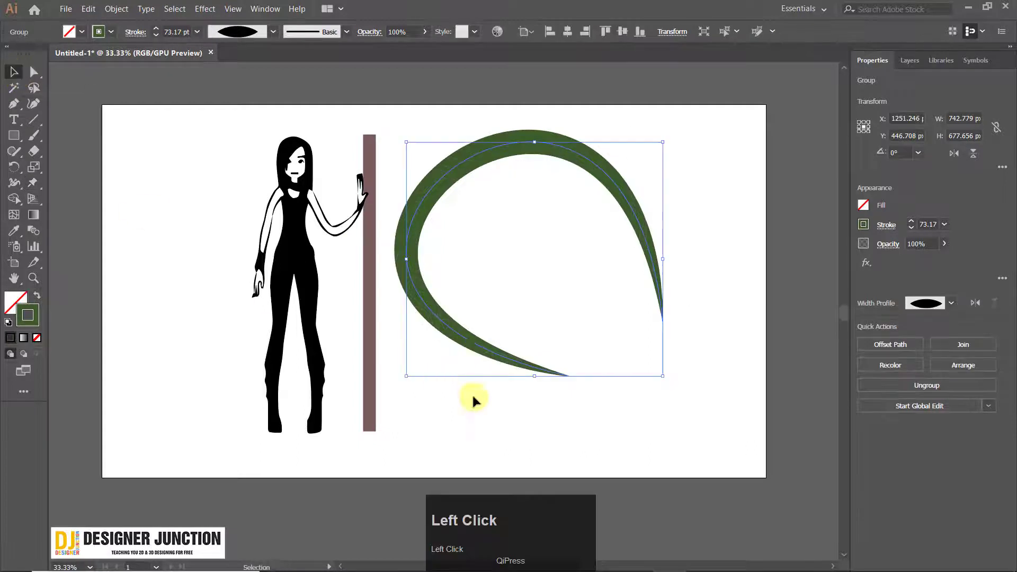
click(472, 401)
Step: Group the female figure with the vertical bar
click(295, 233)
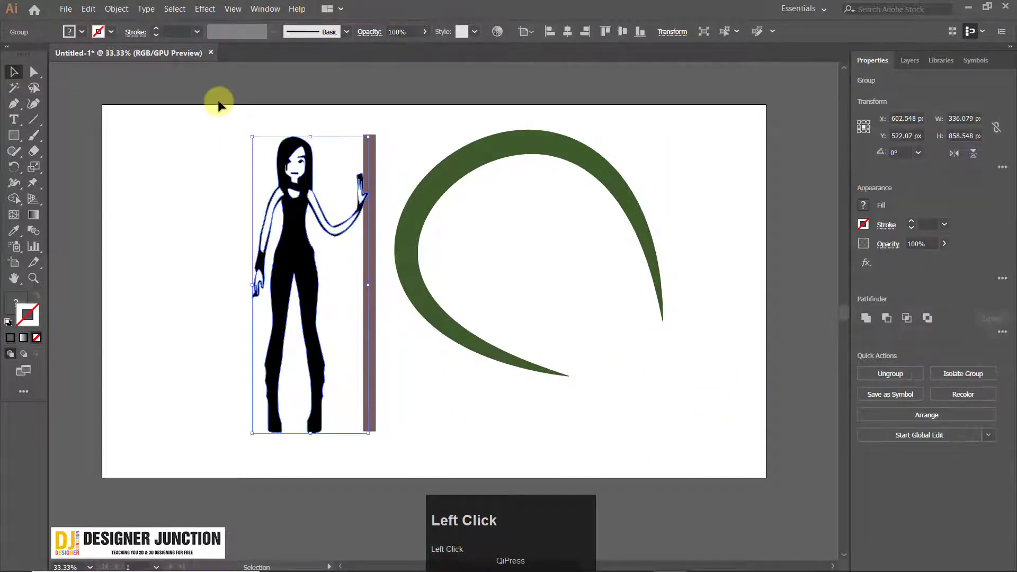
drag(229, 118, 388, 497)
key(ctrl+g)
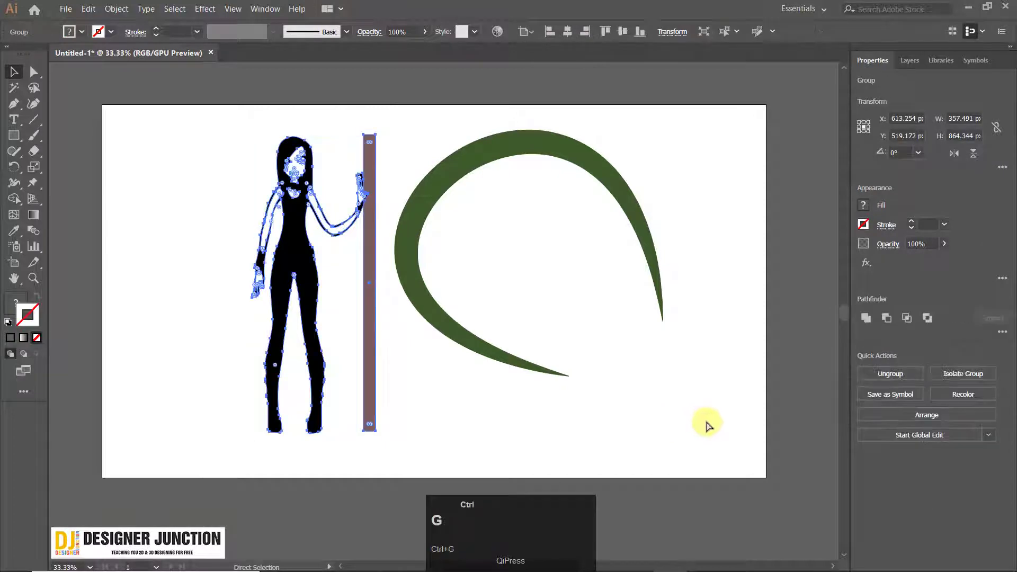
Step: Start Puppet Warp on the grouped figure and bar, using the automatically placed pins
click(33, 182)
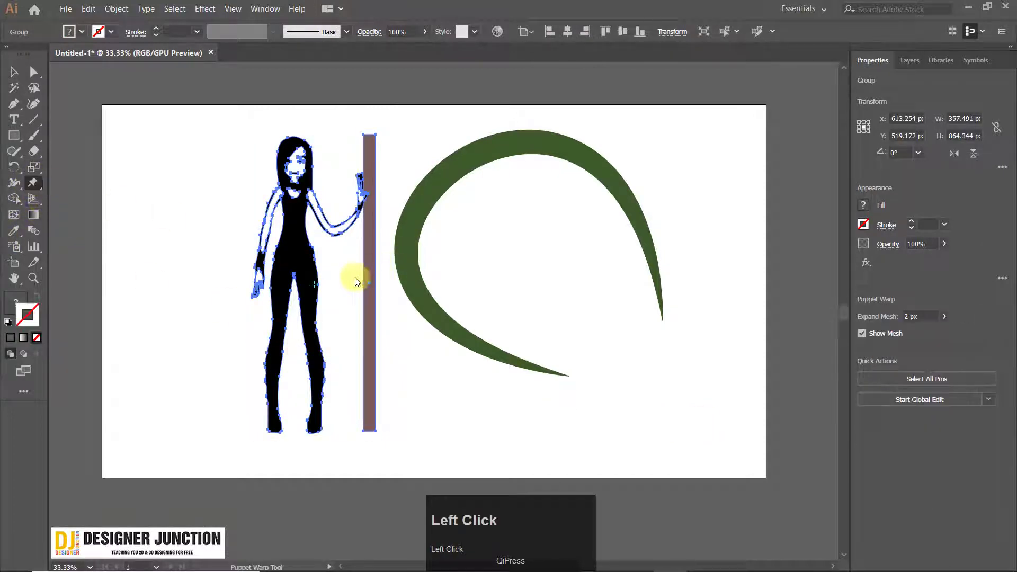
alt+scroll(313, 321, up, 1)
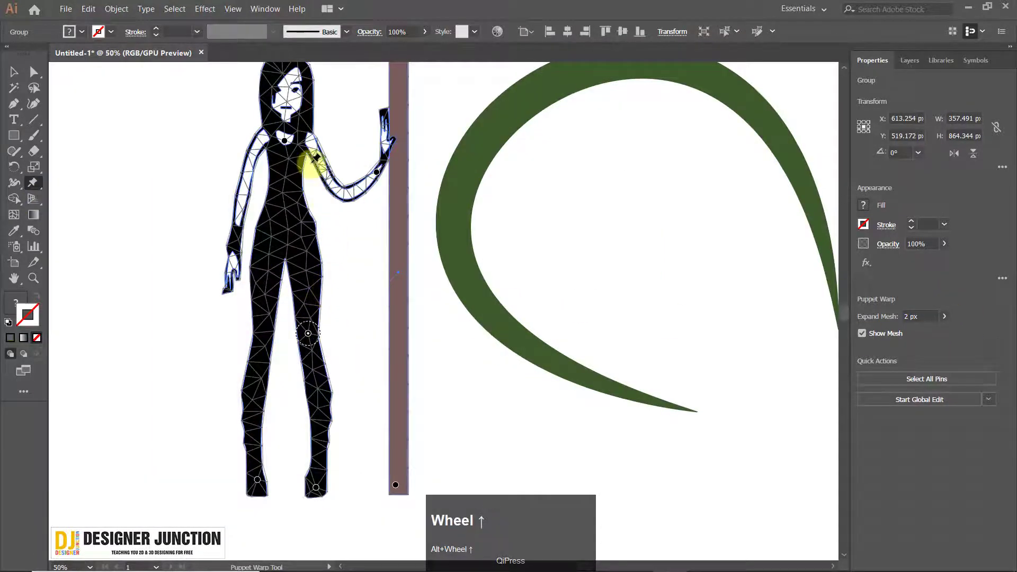
drag(310, 159, 359, 207)
click(357, 380)
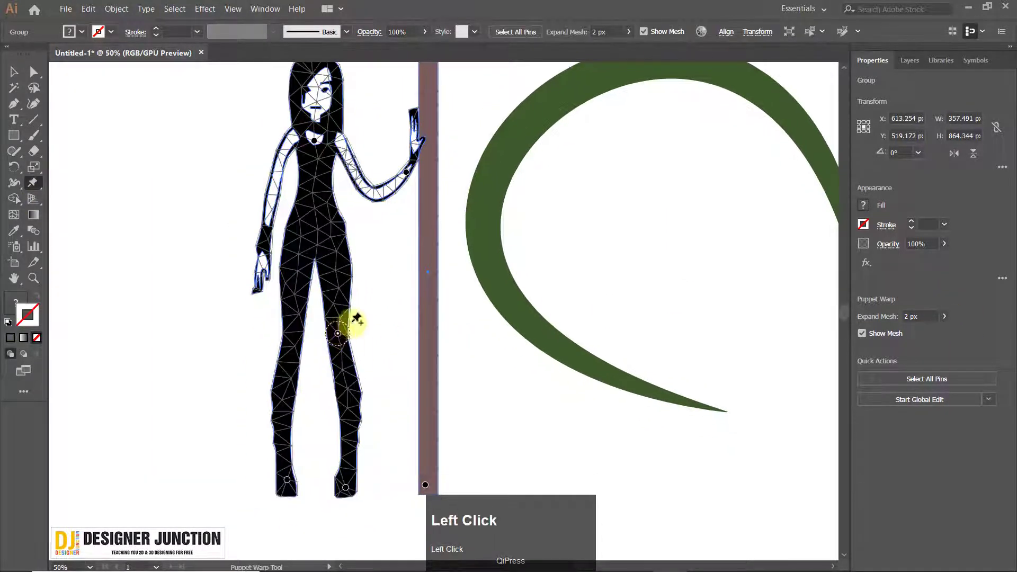
scroll(381, 305, down, 1)
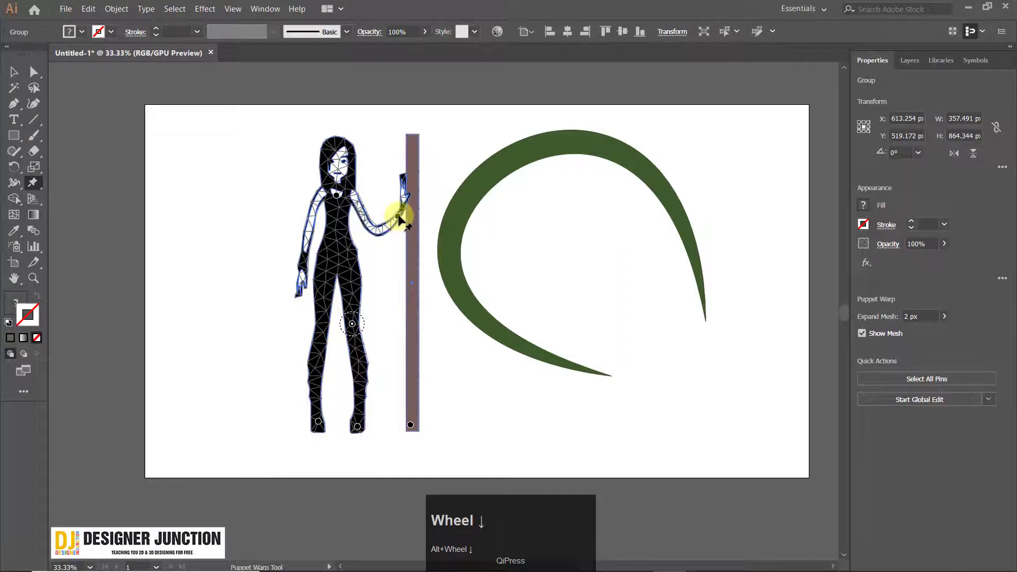
Step: Try to warp the group by pulling the raised arm's wrist pin downward, and undo the warp
drag(399, 217, 404, 268)
key(ctrl)
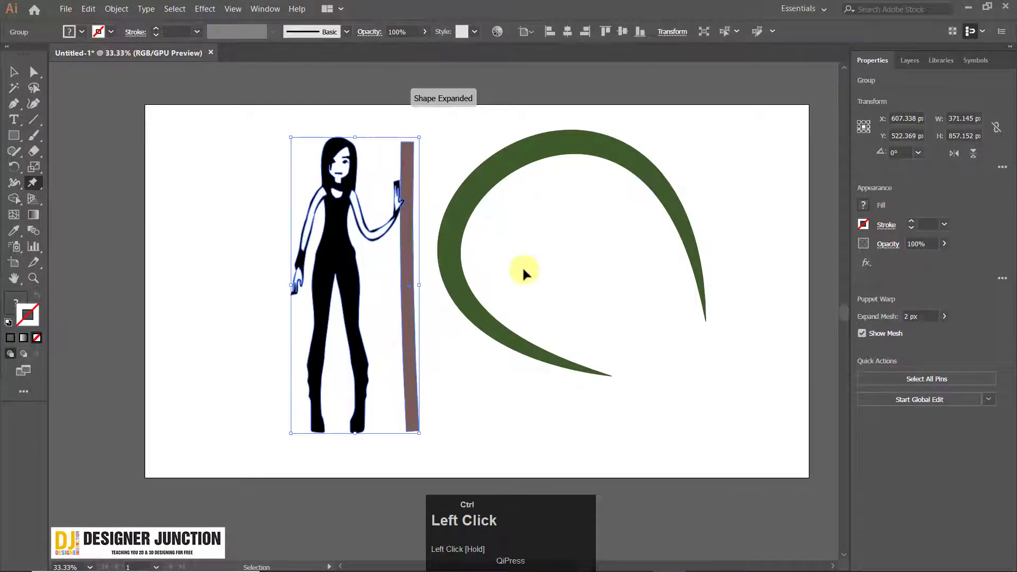
key(ctrl+z)
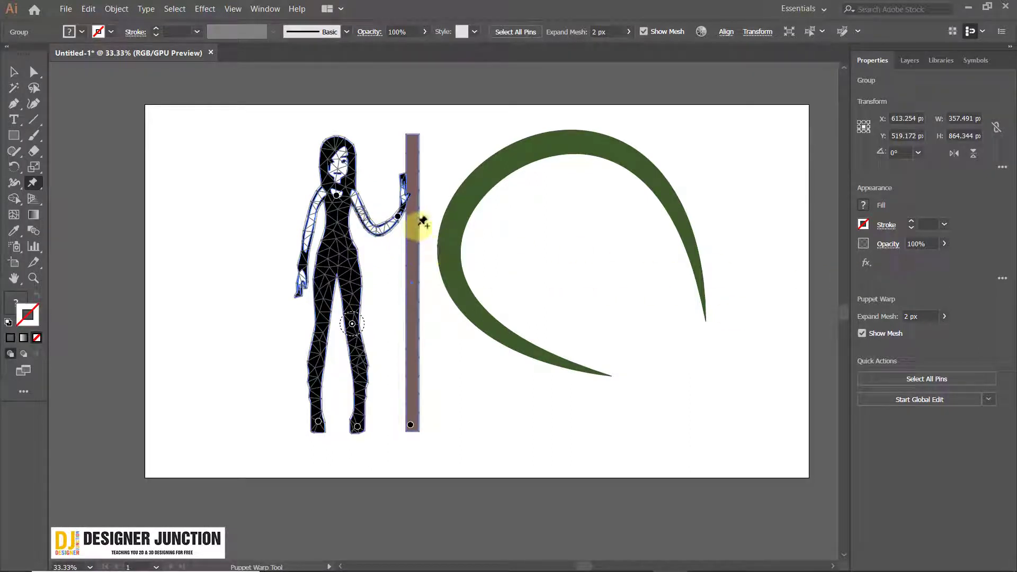
Step: Set the Puppet Warp Expand Mesh value for the group to 19 px
click(945, 316)
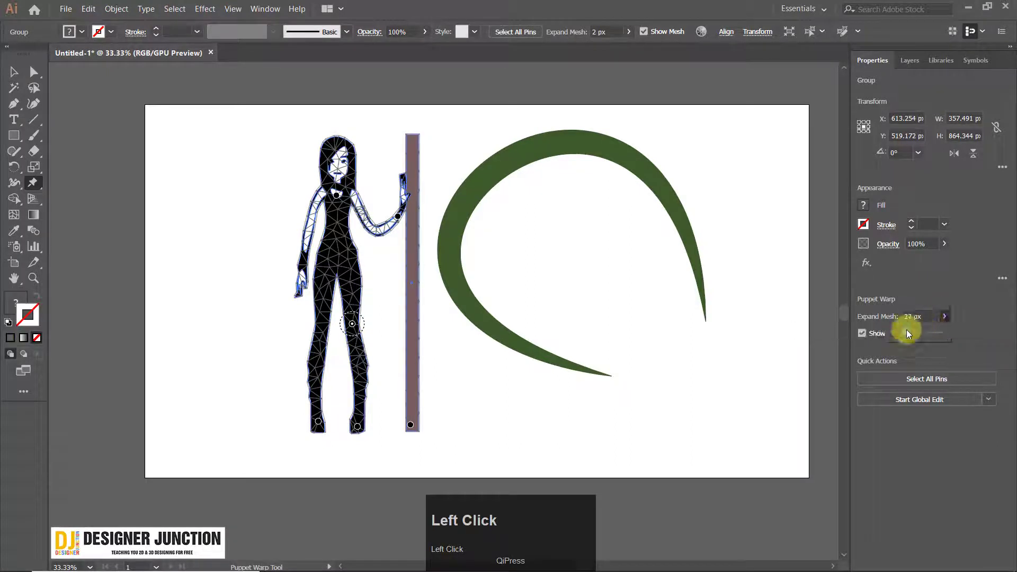
drag(909, 333, 909, 334)
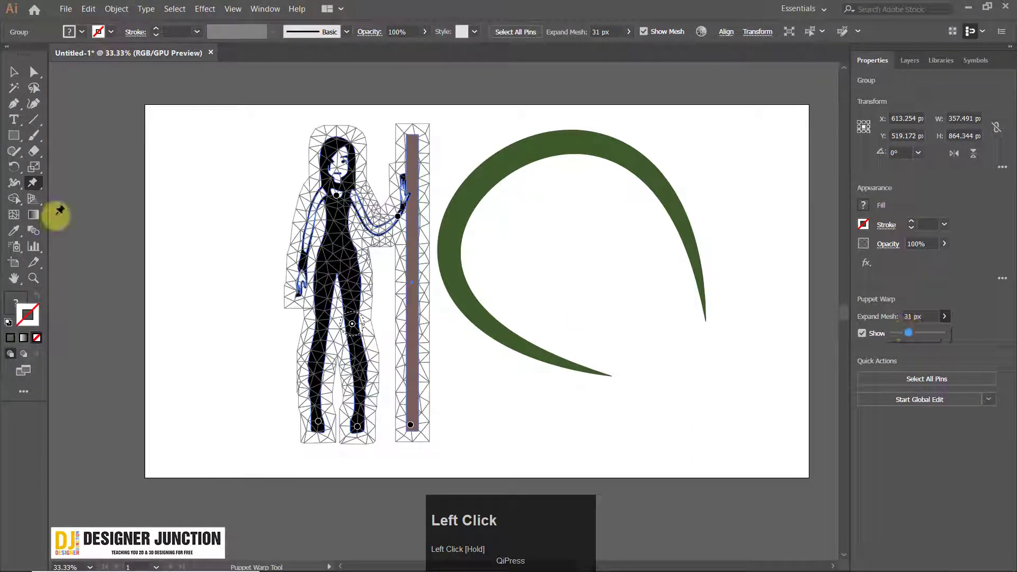
drag(898, 332, 903, 332)
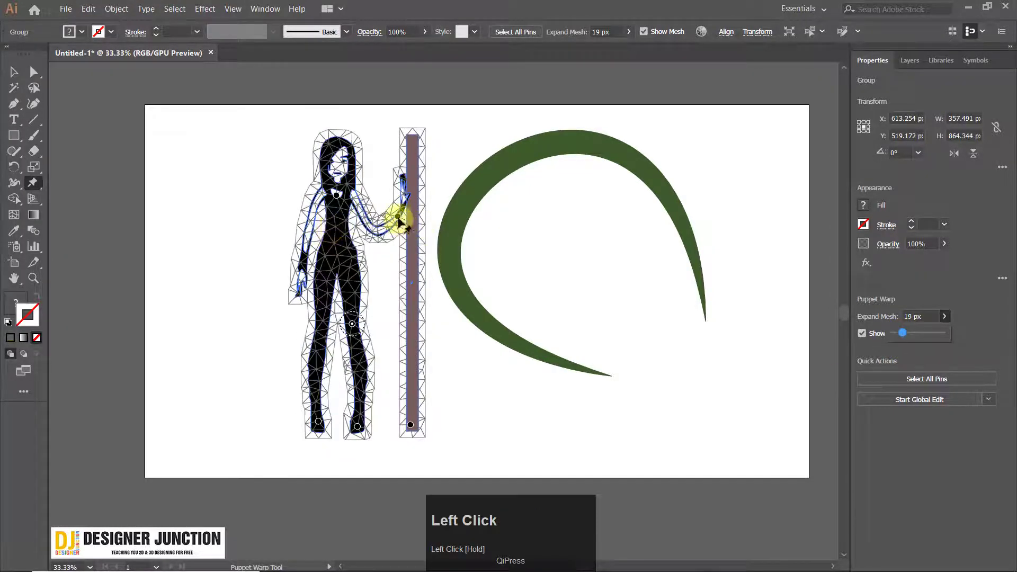
Step: Move the group's wrist and neck pins up and to the right, and bend the bar toward the legs with a new pin
drag(399, 219, 411, 188)
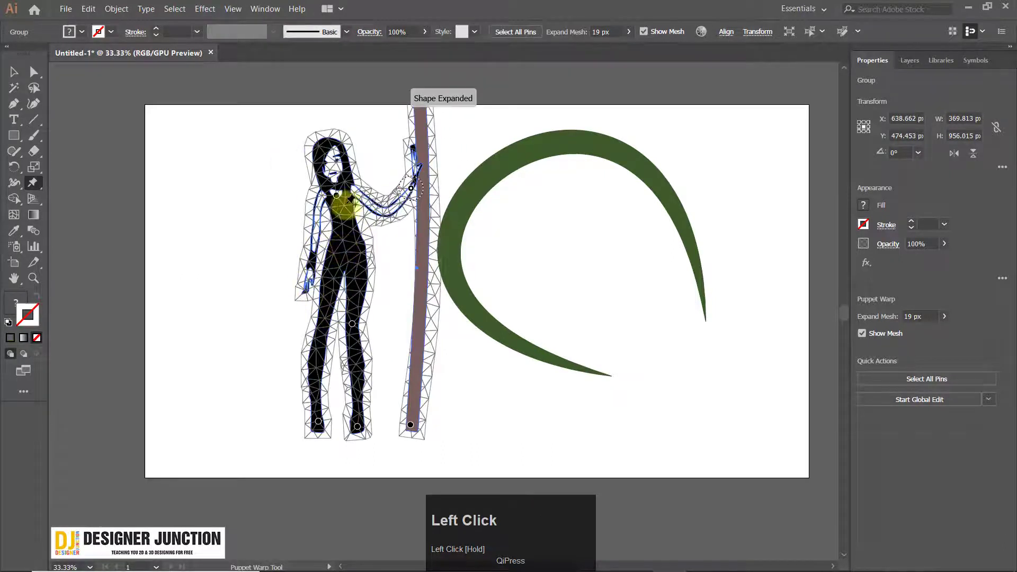
drag(338, 197, 358, 180)
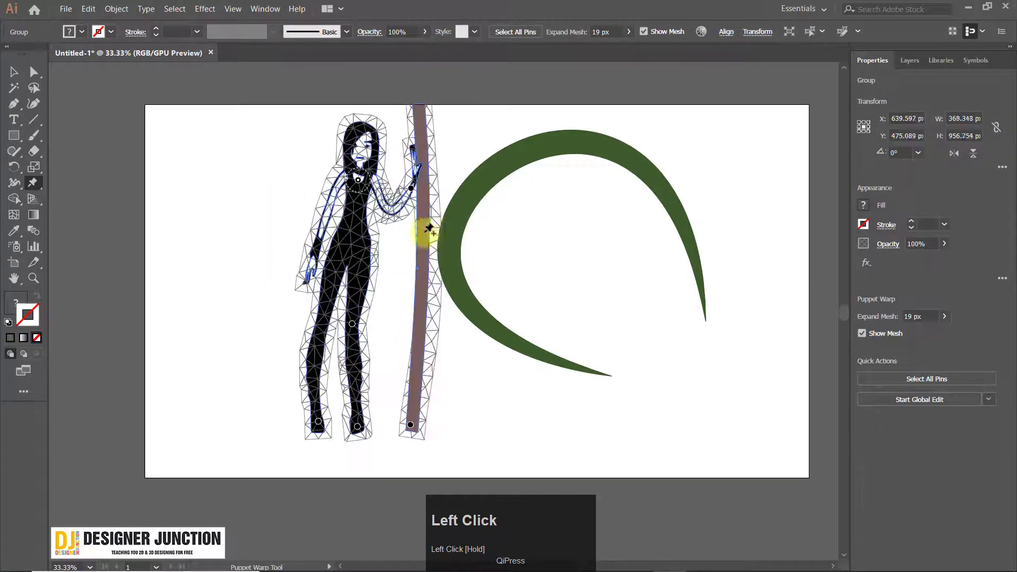
click(423, 296)
drag(423, 298, 374, 308)
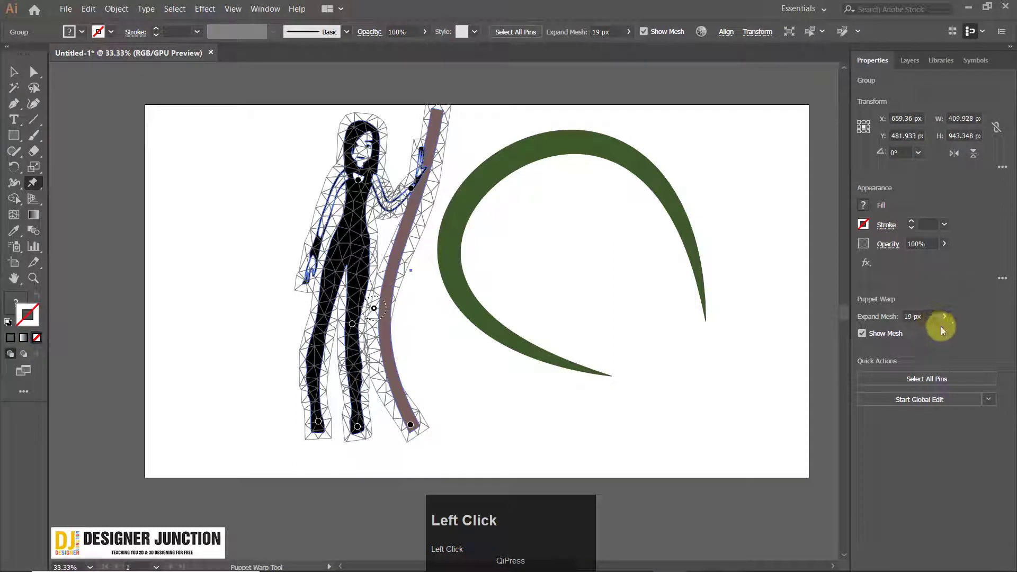
Step: Set Expand Mesh to 73 px and pull the left-hand foot's pin outward to spread the figure's legs
drag(929, 332, 928, 333)
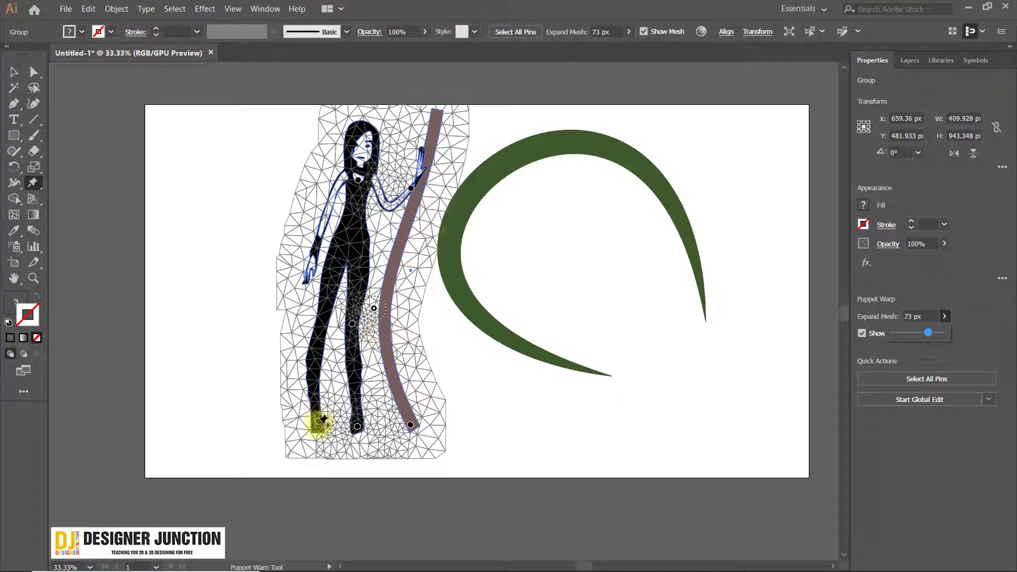
drag(318, 423, 217, 403)
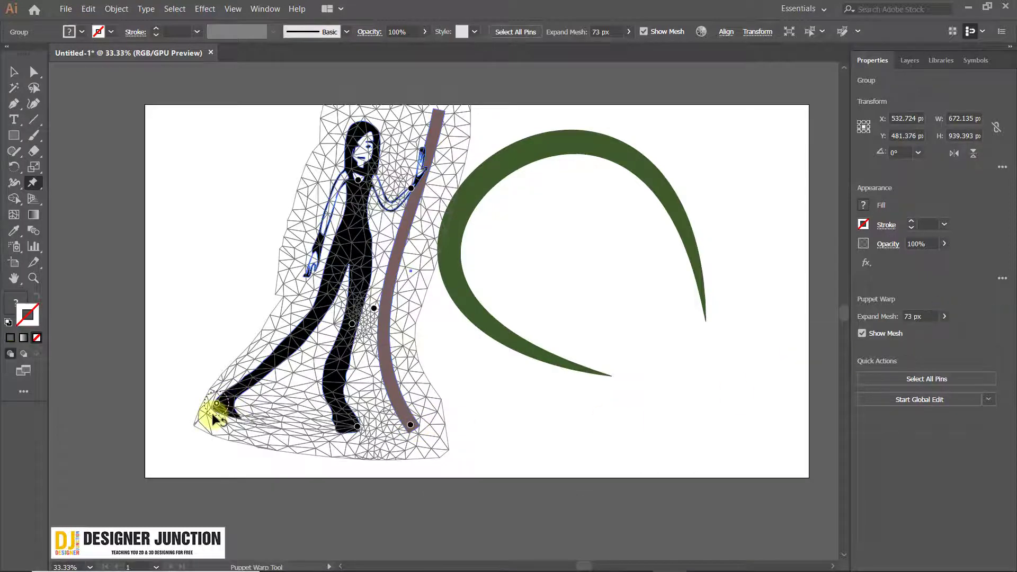
Step: Bring the left-hand foot's pin back beside the other leg, set Expand Mesh to 3 px and shift the foot sideways
drag(216, 403, 324, 422)
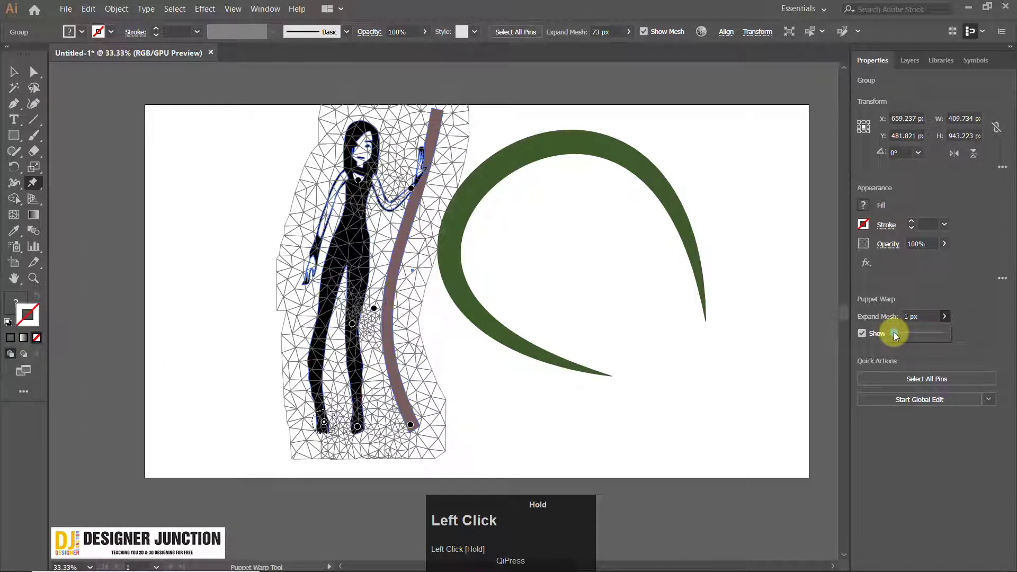
drag(894, 332, 895, 332)
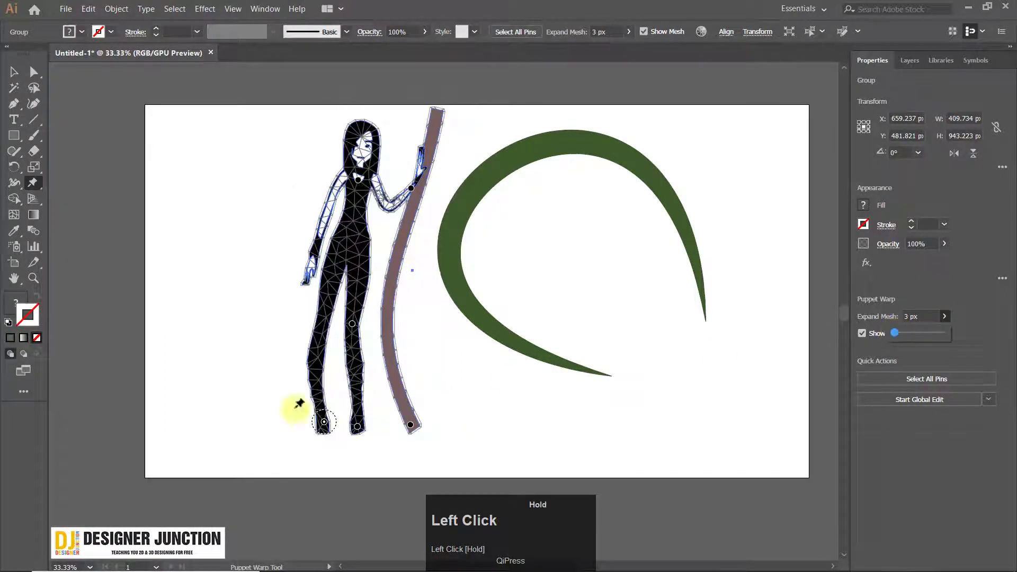
mouse_move(323, 421)
mouse_down()
mouse_move(261, 413)
mouse_move(312, 419)
mouse_up()
click(411, 425)
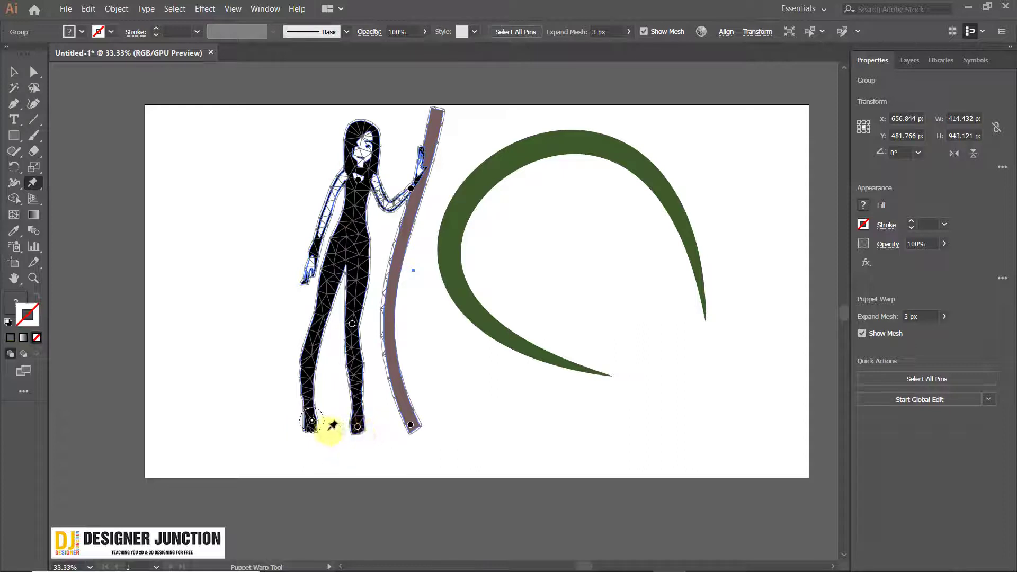
mouse_move(311, 422)
mouse_down()
mouse_move(245, 410)
mouse_move(324, 413)
mouse_move(301, 404)
mouse_move(328, 414)
mouse_move(321, 419)
mouse_up()
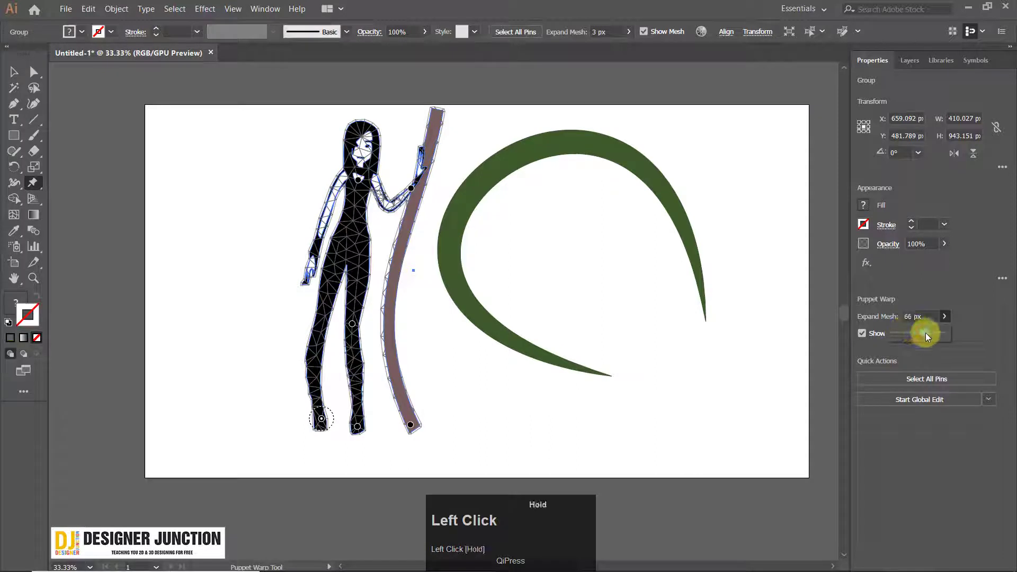
Step: Raise Expand Mesh to 66 px and finally 100 px, repositioning the left-hand foot's pin outward to spread the figure's legs
drag(925, 333, 925, 333)
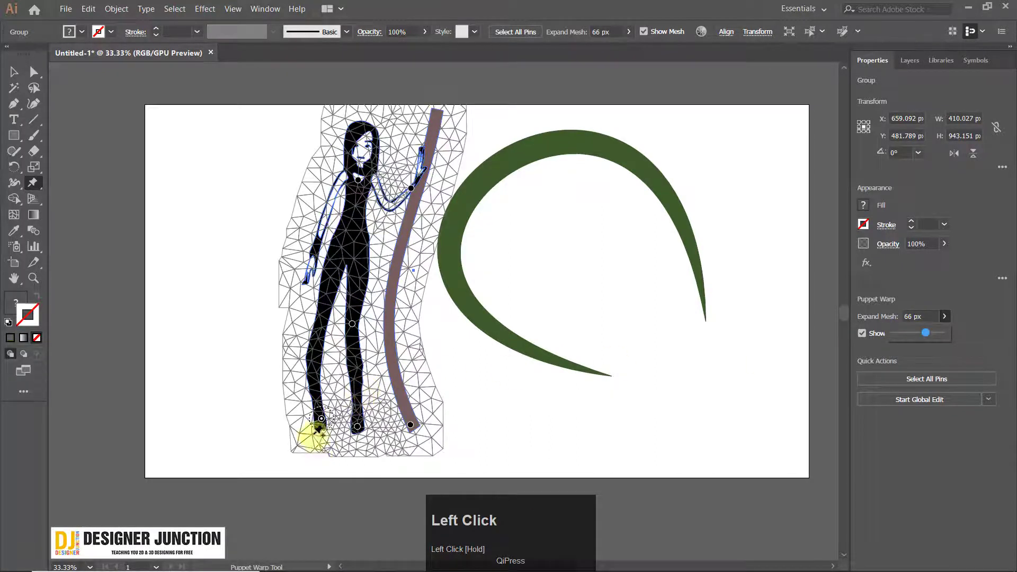
drag(321, 418, 283, 414)
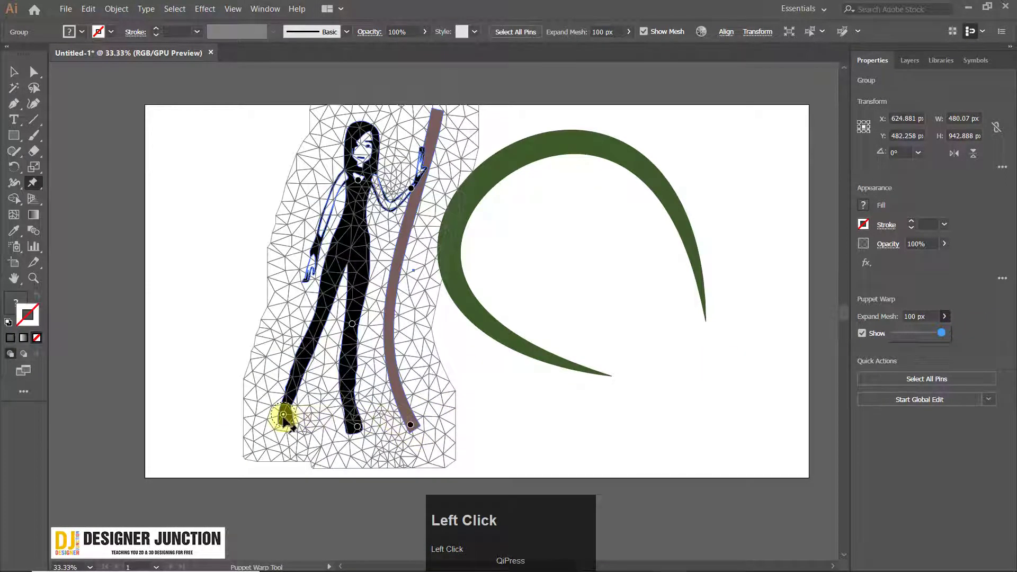
drag(284, 418, 236, 388)
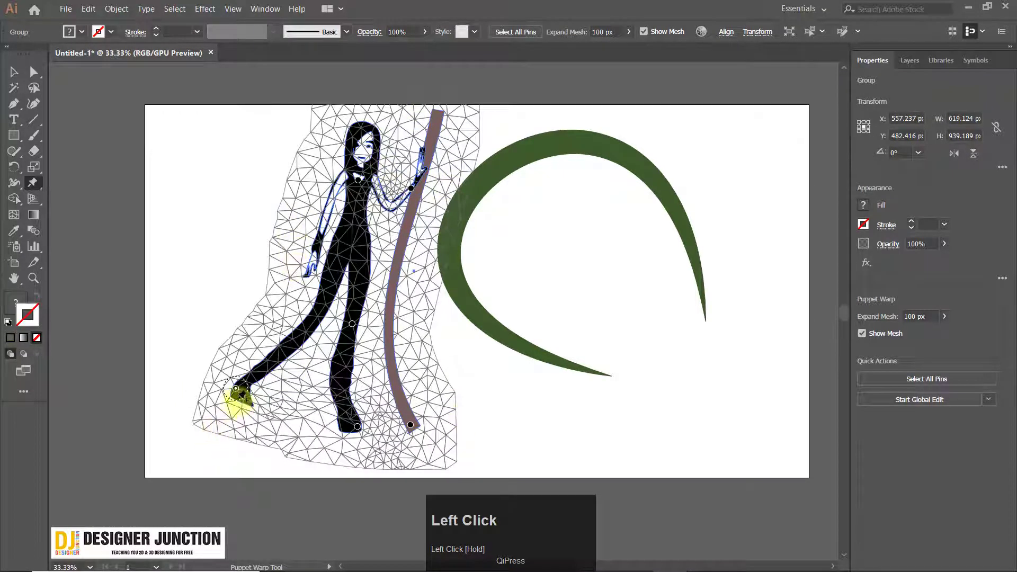
drag(236, 391, 258, 404)
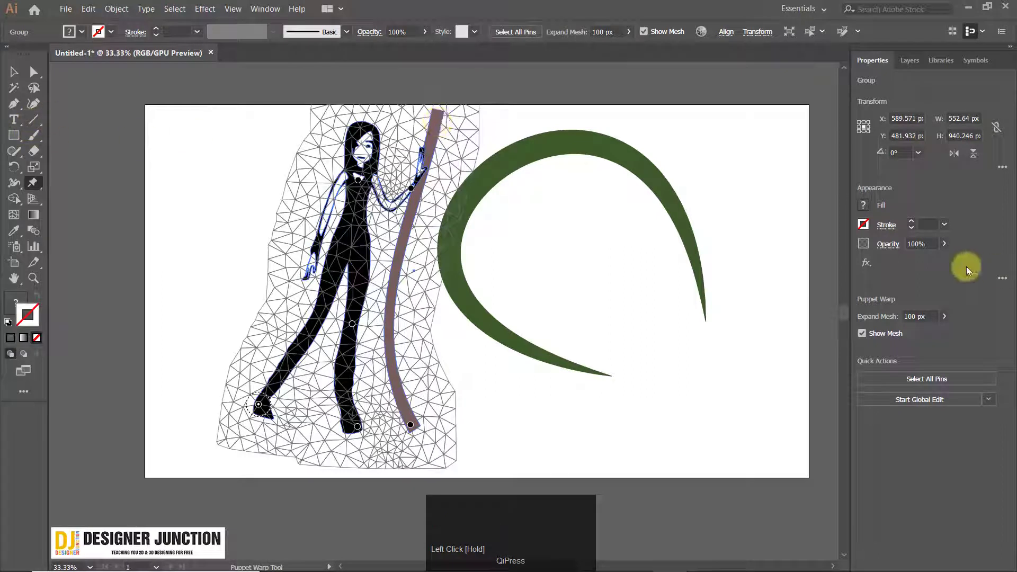
Step: Set the group's Puppet Warp Expand Mesh to 6 px
click(943, 317)
click(900, 329)
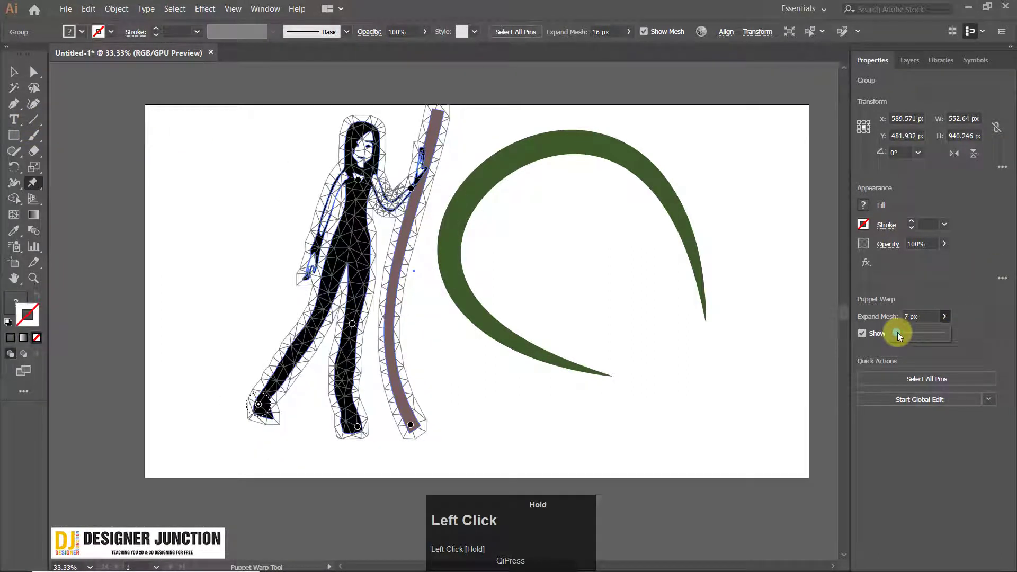
drag(897, 332, 896, 333)
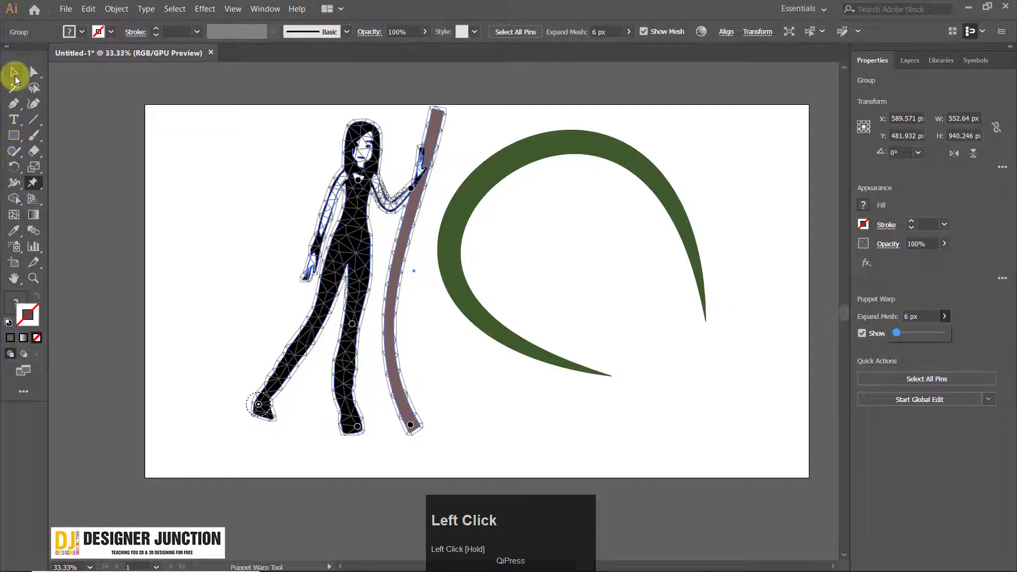
Step: Deselect the warped group and save the document
click(14, 73)
click(230, 197)
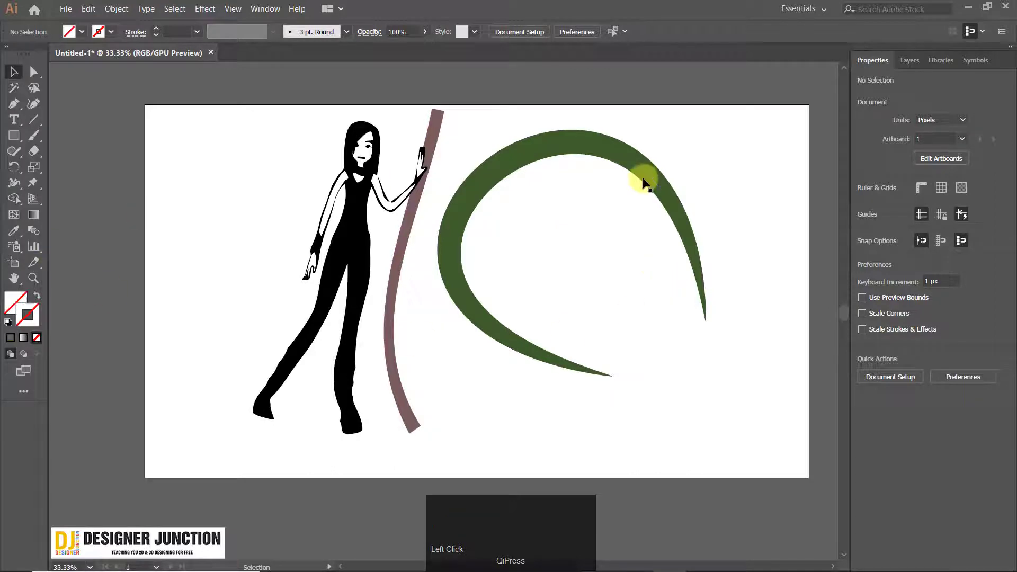
key(ctrl+s)
Step: Reactivate Puppet Warp on the figure and bar group, try adjusting the right-hand knee's pin, and undo the change
click(359, 227)
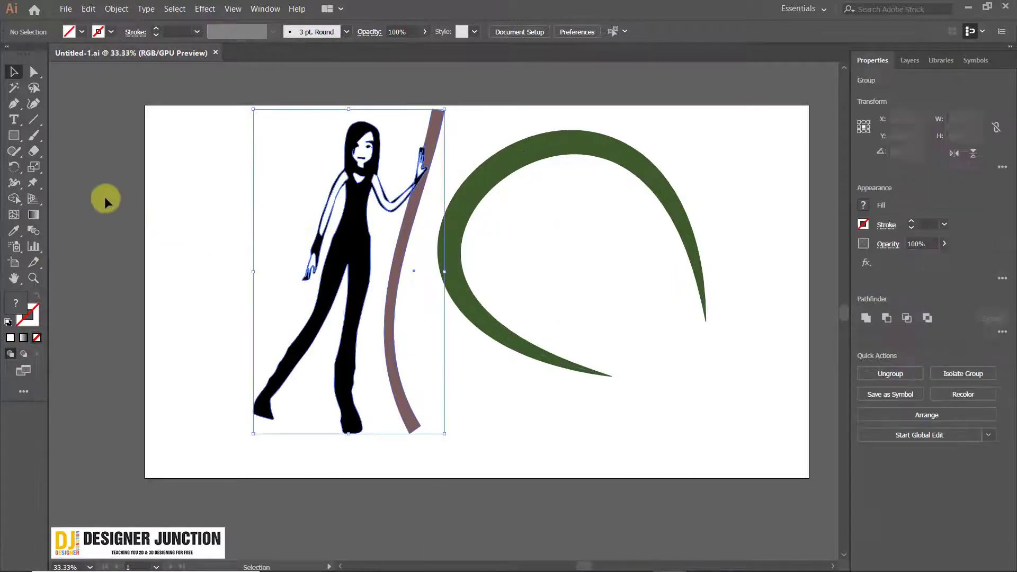
click(33, 183)
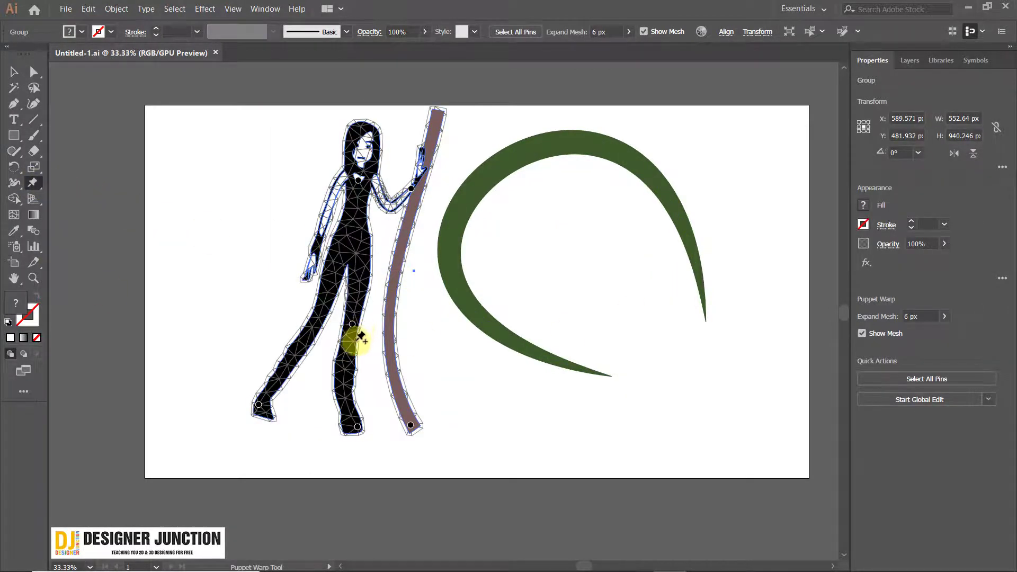
scroll(361, 337, up, 3)
scroll(351, 341, down, 2)
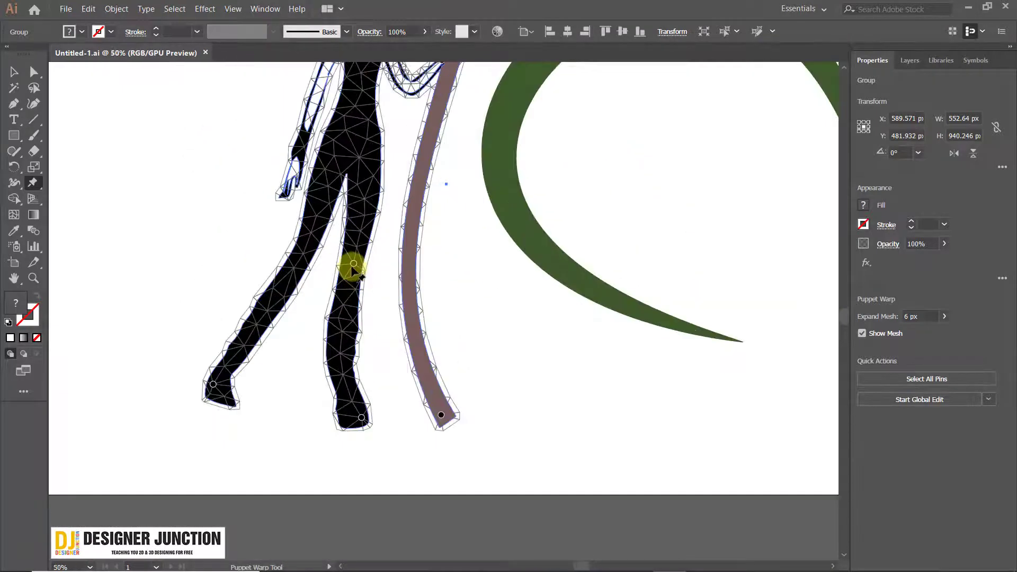
click(353, 264)
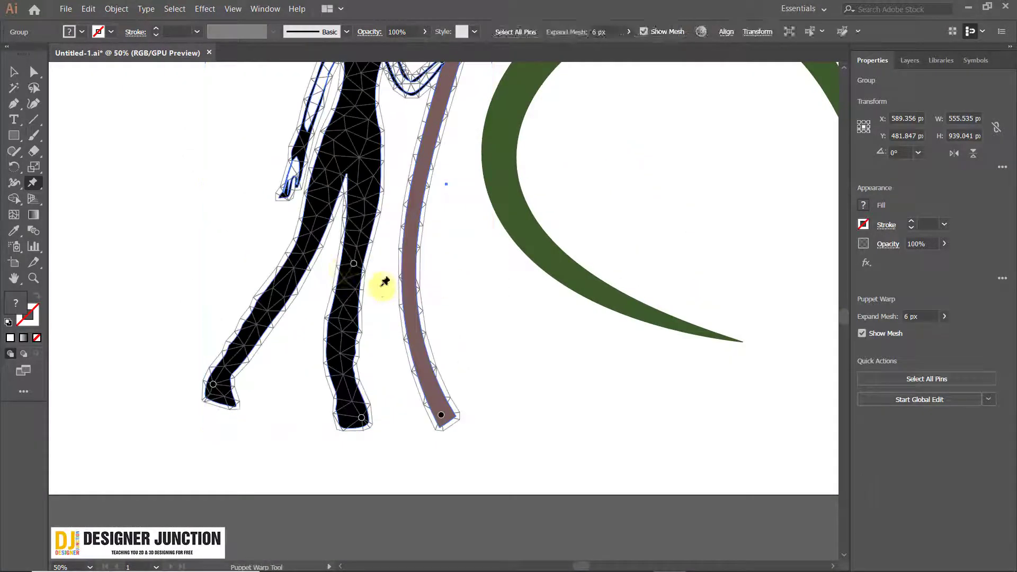
key(ctrl+z)
Step: Add a pin to the figure's lowered hand, try warping the hand toward the hip, and undo the warp
drag(390, 288, 444, 355)
drag(424, 242, 415, 364)
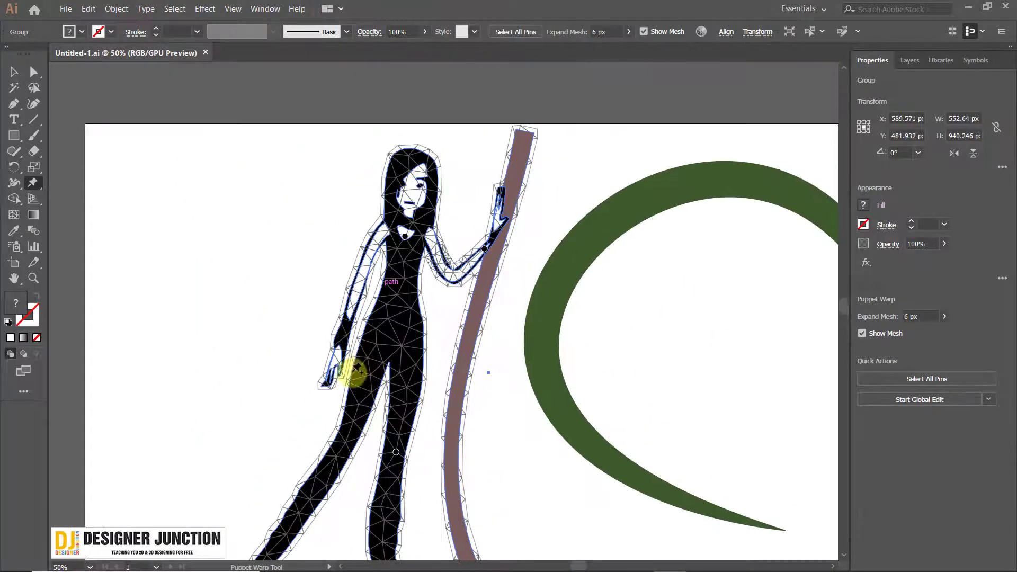
click(337, 370)
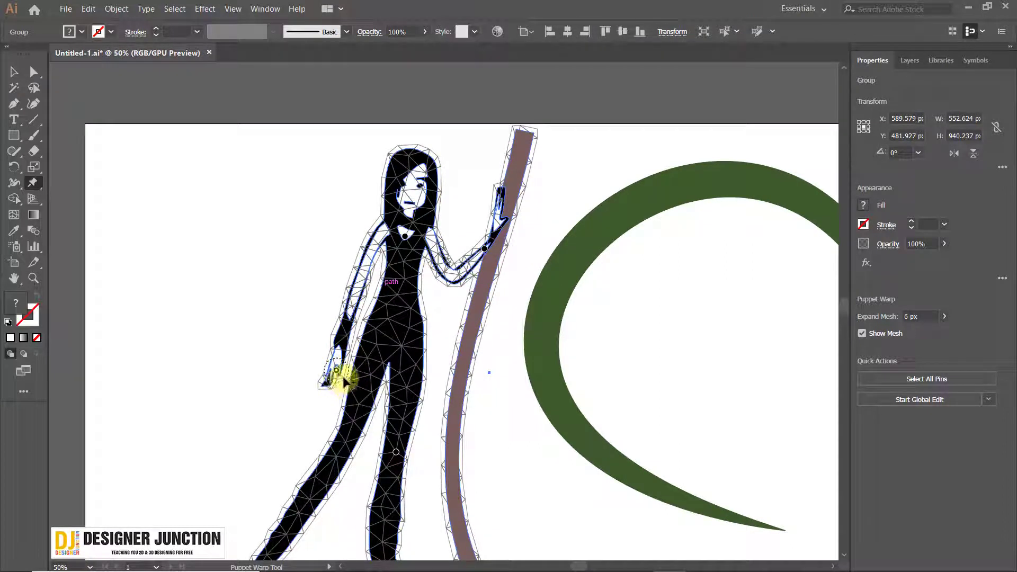
mouse_move(334, 380)
mouse_down()
mouse_move(357, 375)
mouse_move(334, 381)
mouse_move(325, 370)
mouse_move(351, 383)
mouse_up()
scroll(351, 382, up, 2)
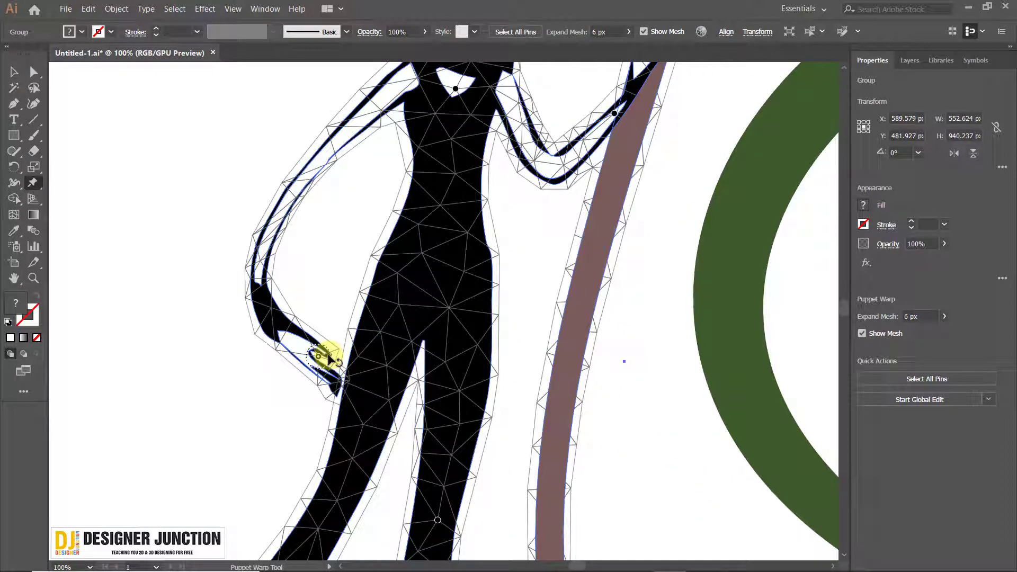
drag(328, 346, 311, 332)
key(ctrl+z)
key(ctrl+z)
Step: Add a pin to the upper part of the lowered arm, try rotating the arm around it, and undo the rotation
click(376, 151)
mouse_move(378, 152)
mouse_down()
mouse_move(360, 172)
mouse_move(372, 188)
mouse_move(383, 162)
mouse_move(370, 152)
mouse_move(408, 272)
mouse_move(375, 154)
mouse_up()
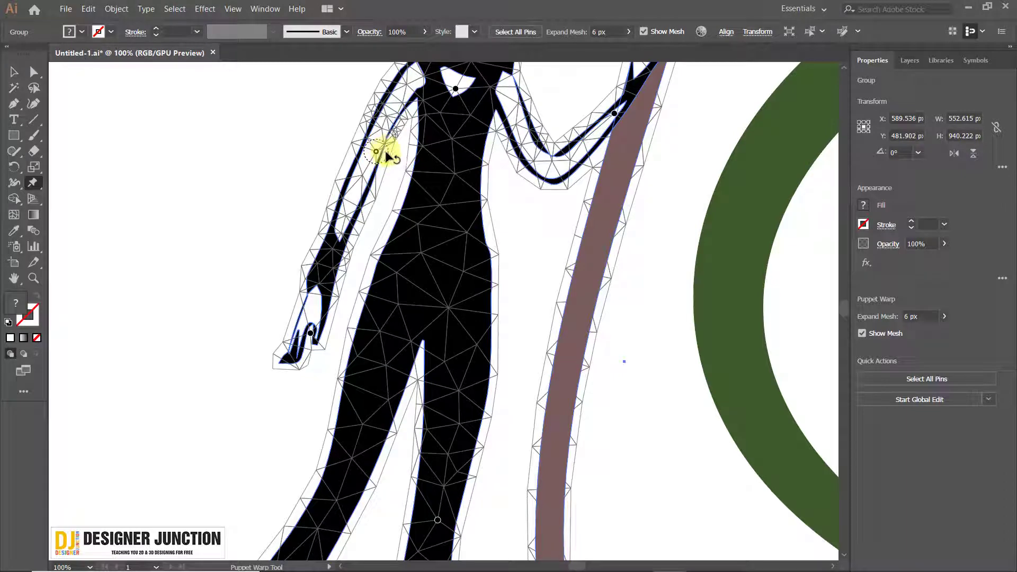
drag(380, 160, 368, 166)
key(ctrl+z)
Step: Add a pin at the figure's waist and rotate around it to tilt the hips and reshape the legs
scroll(574, 242, down, 2)
scroll(632, 307, up, 2)
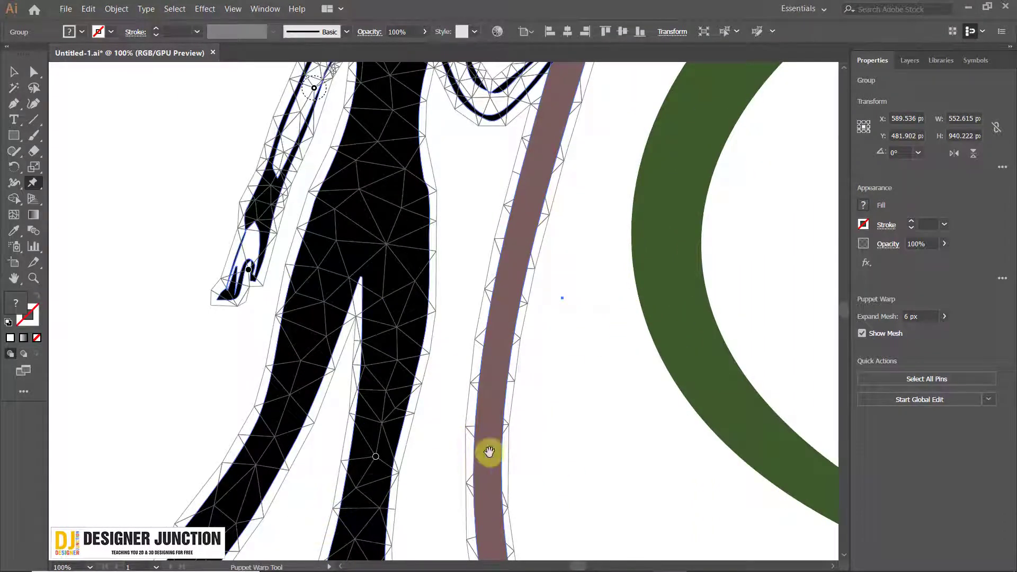
mouse_move(489, 484)
mouse_down()
mouse_move(506, 420)
mouse_move(500, 493)
mouse_up()
click(393, 156)
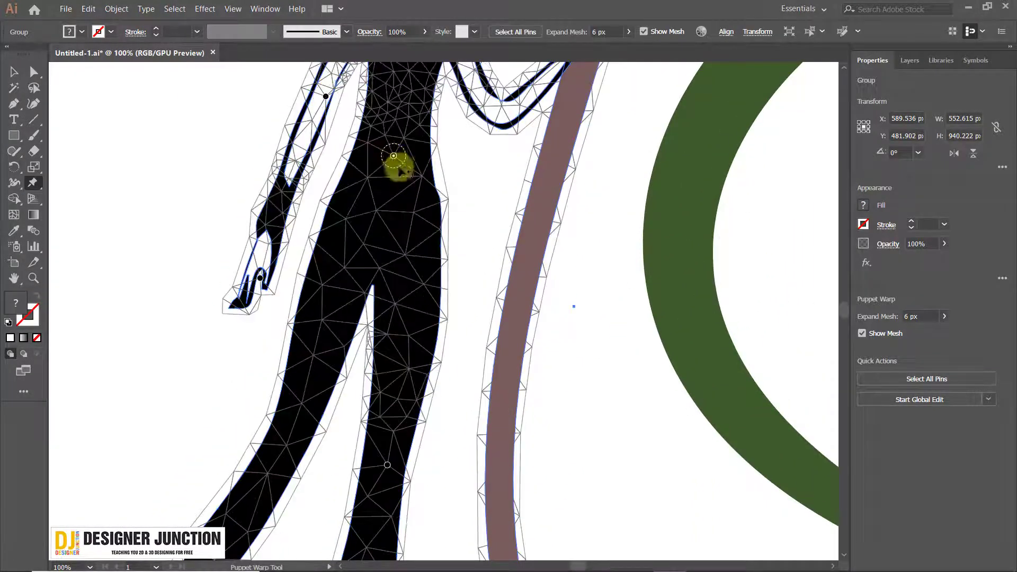
mouse_move(401, 163)
mouse_down()
mouse_move(412, 153)
mouse_move(399, 175)
mouse_move(422, 163)
mouse_move(405, 158)
mouse_up()
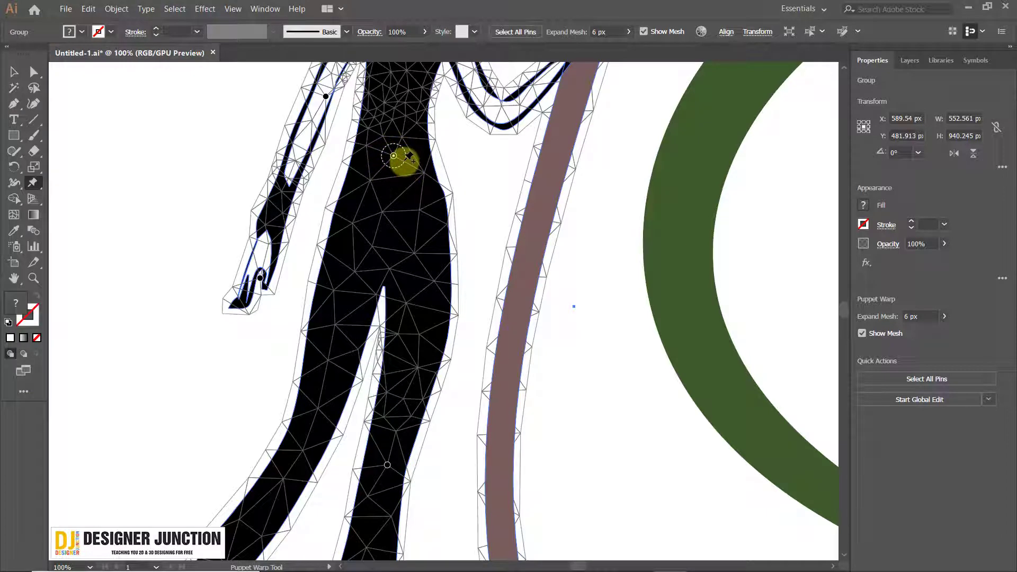
drag(409, 157, 410, 188)
scroll(407, 183, down, 4)
scroll(416, 183, up, 2)
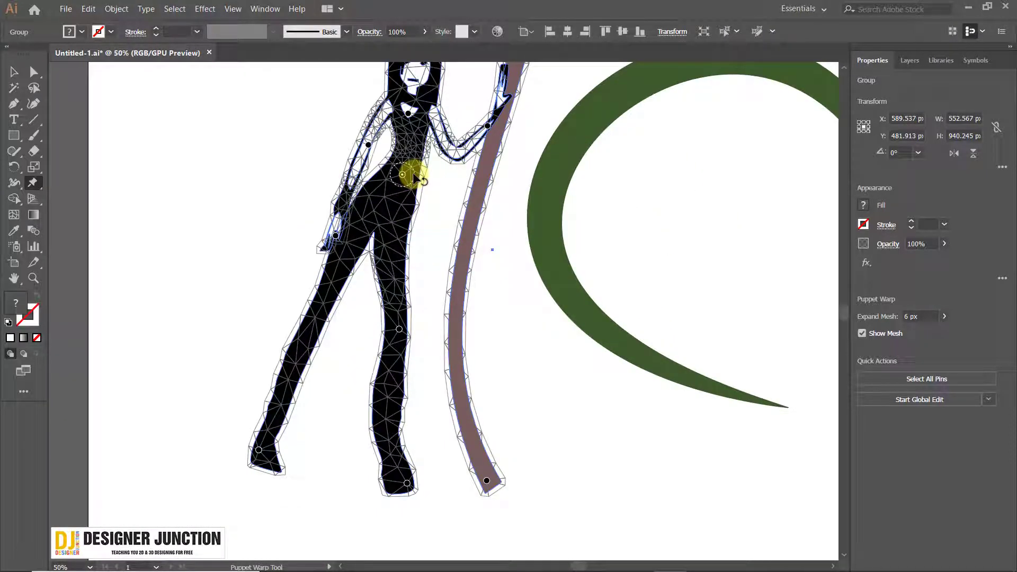
drag(415, 174, 445, 190)
Step: Leave Puppet Warp and deselect the group to show the finished figure without its mesh
scroll(454, 204, down, 2)
drag(527, 182, 432, 252)
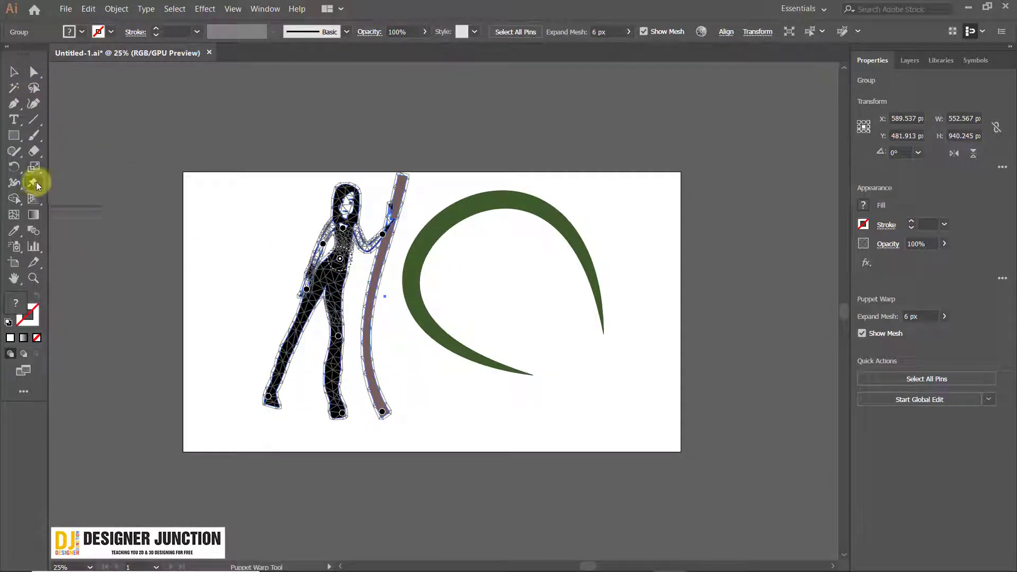
click(13, 72)
click(484, 312)
scroll(484, 313, up, 1)
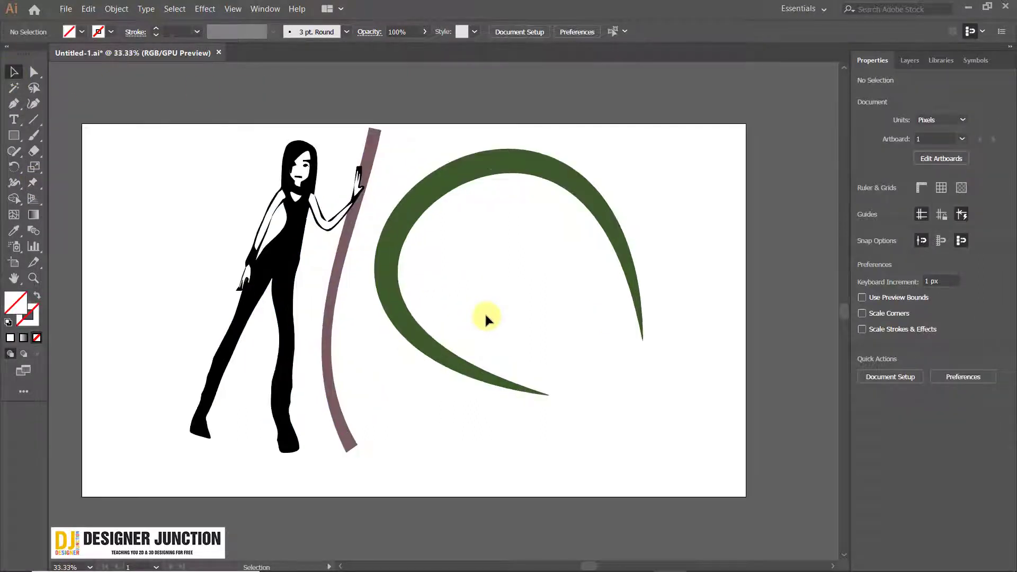